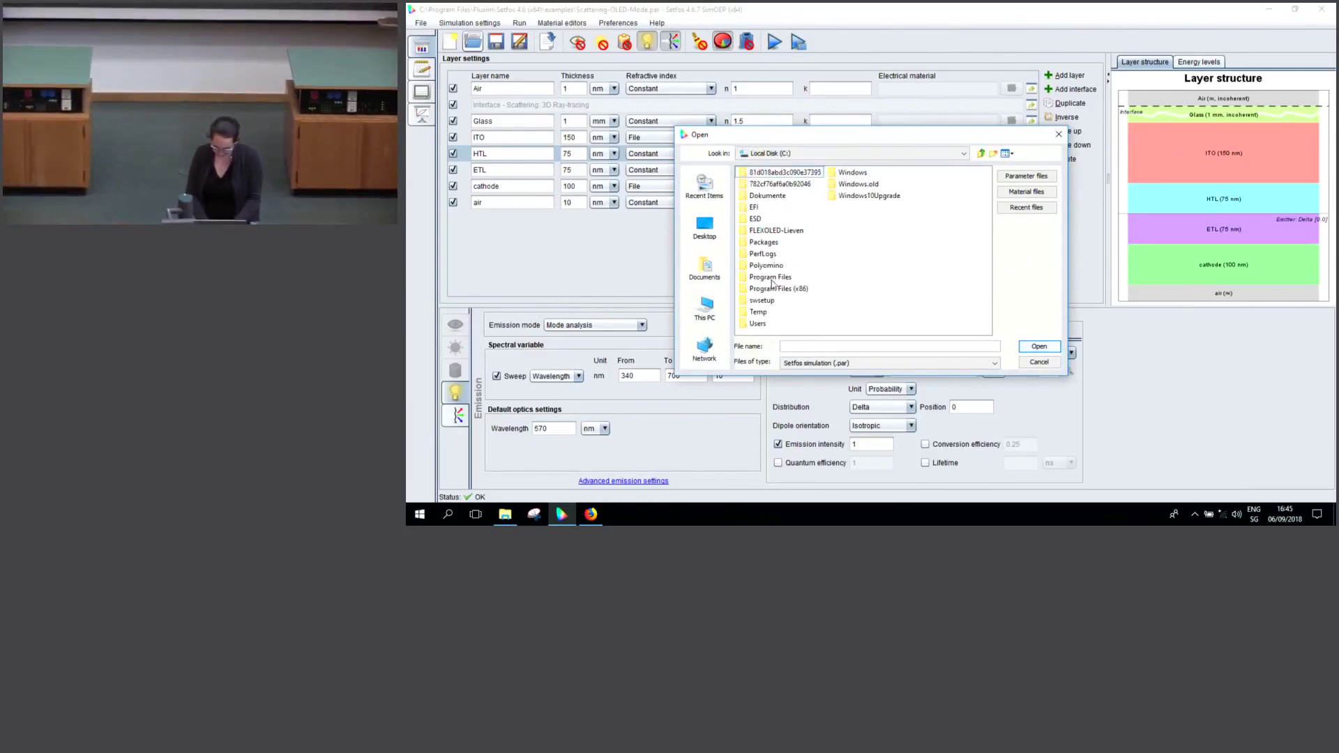
Open the simulation file fullOLED.par from the examples folder of Setfos 4.6 (x64) under Program Files\Fluxim
{"action": "double_click", "coordinate": [769, 278]}
{"action": "double_click", "coordinate": [760, 243]}
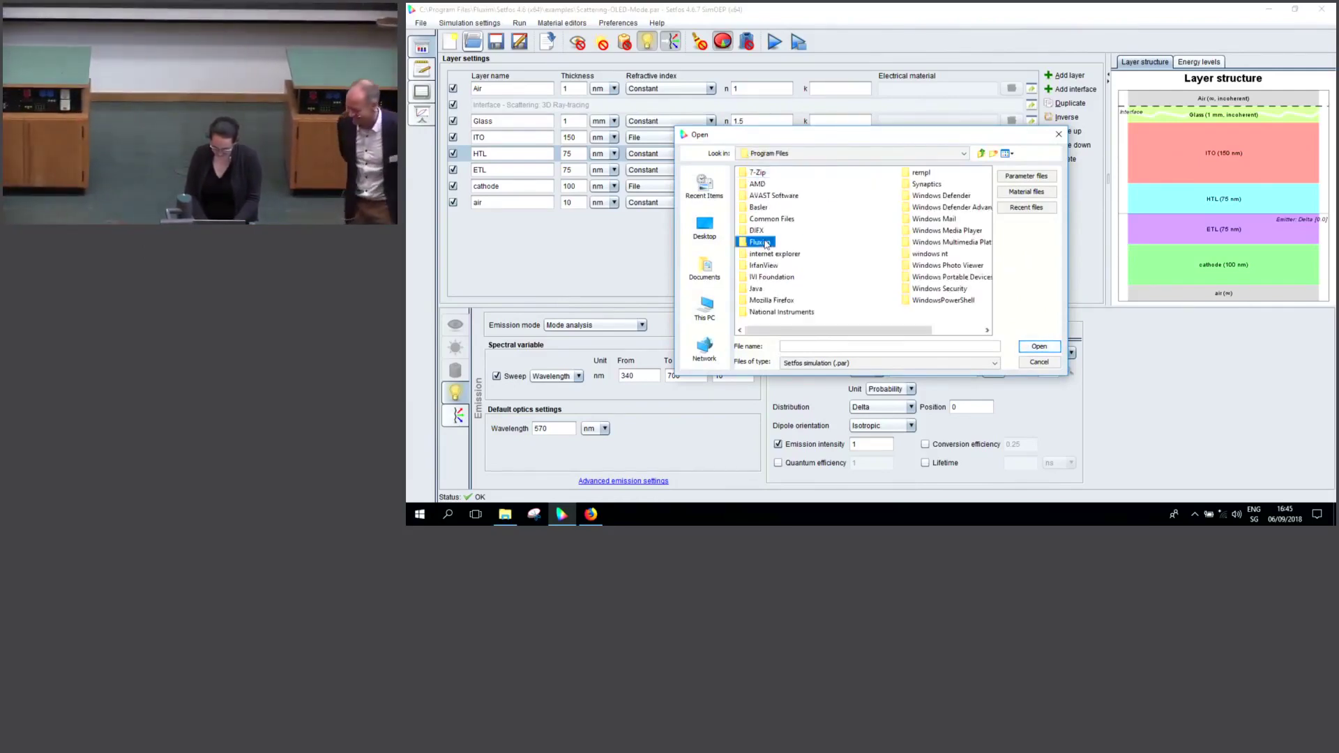
{"action": "double_click", "coordinate": [762, 195]}
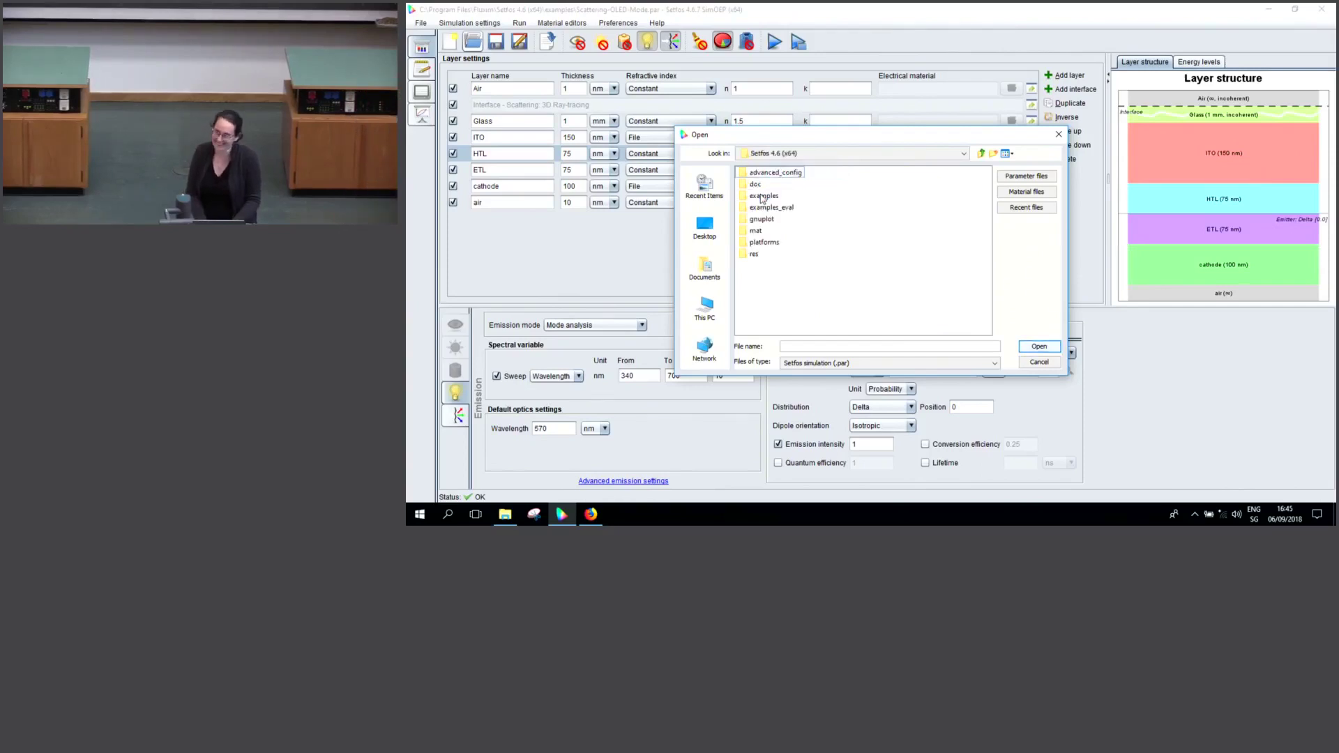
{"action": "double_click", "coordinate": [762, 197]}
{"action": "left_click", "coordinate": [762, 301]}
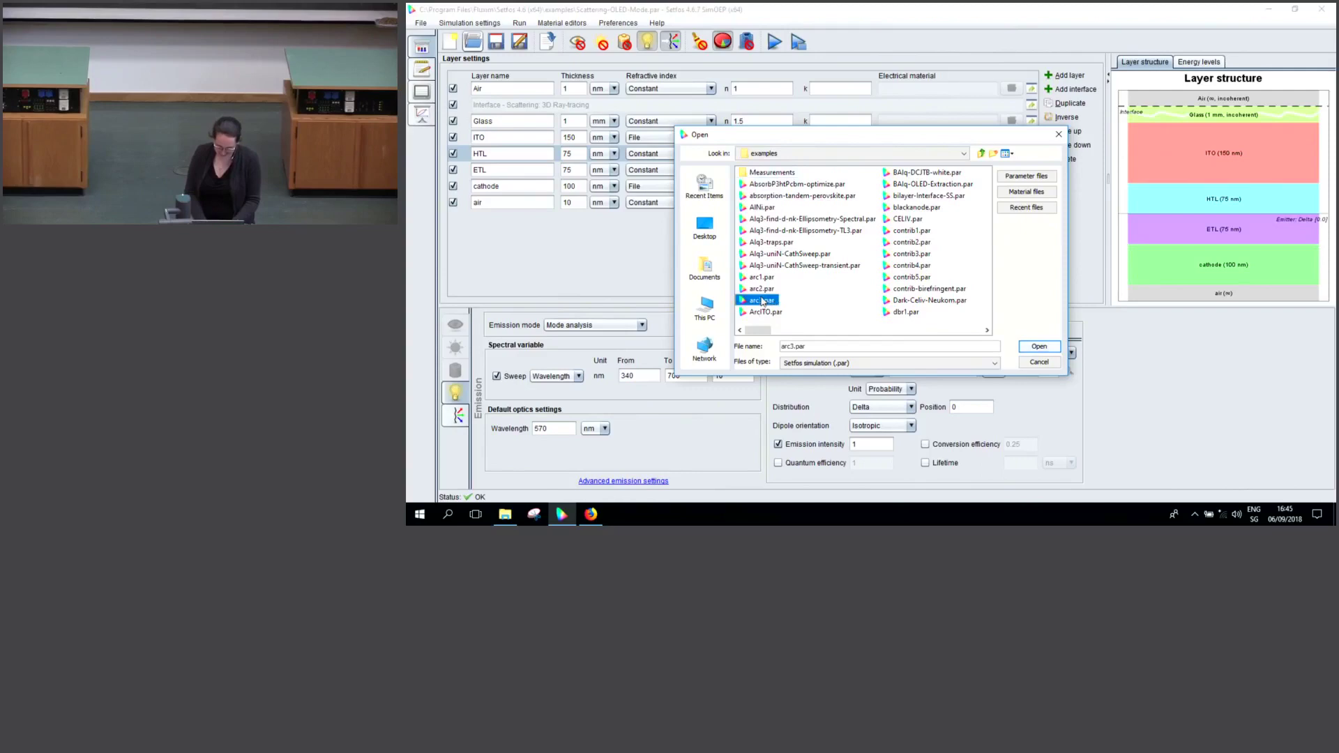
{"action": "key", "text": "f"}
{"action": "key", "text": "f"}
{"action": "key", "text": "f"}
{"action": "key", "text": "f"}
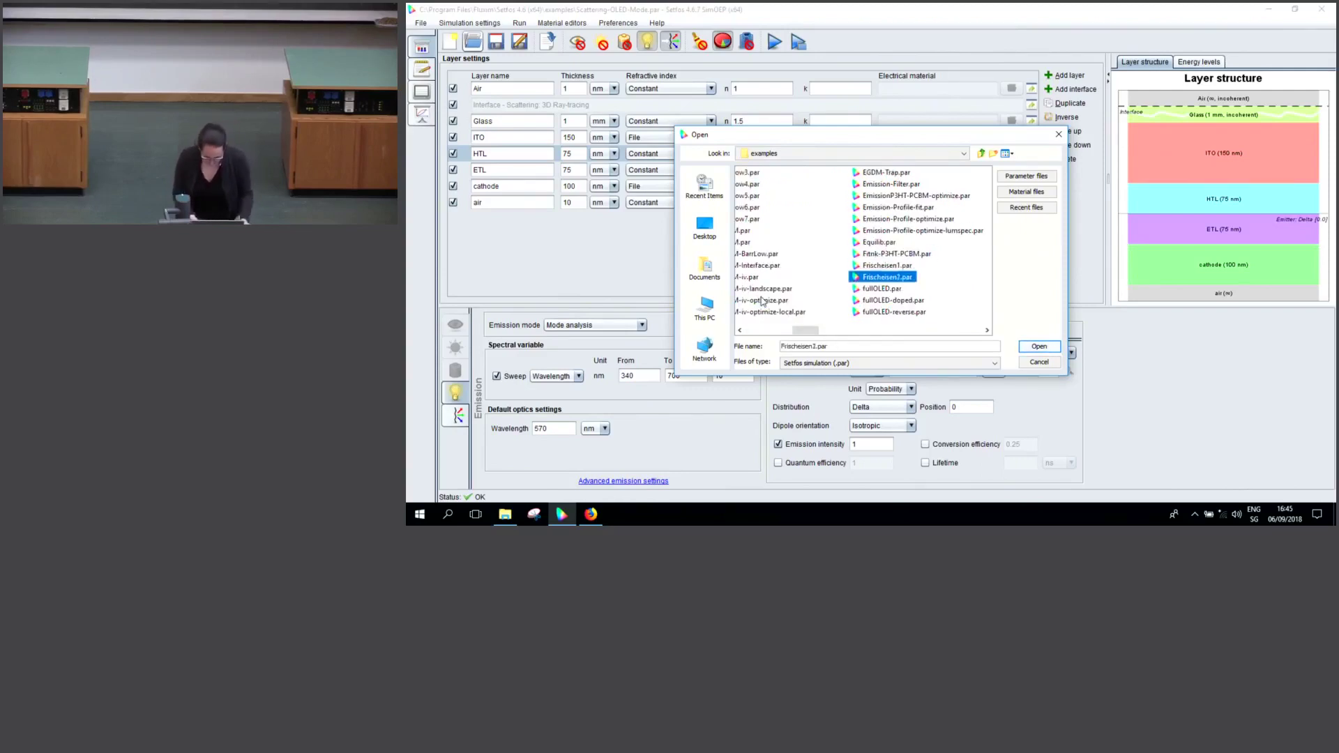
{"action": "key", "text": "Return"}
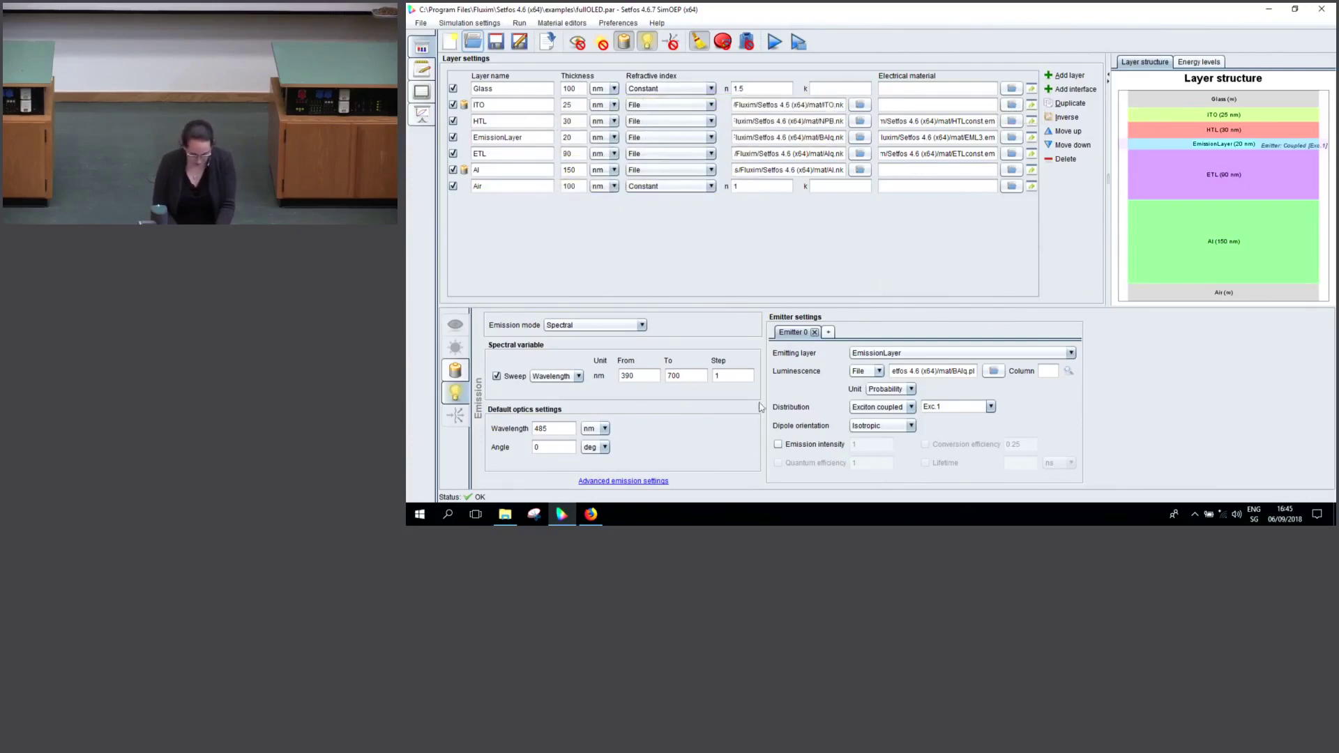
Compare the drift-diffusion and emission settings, and view the distribution options available for Emitter 0
{"action": "left_click", "coordinate": [452, 382]}
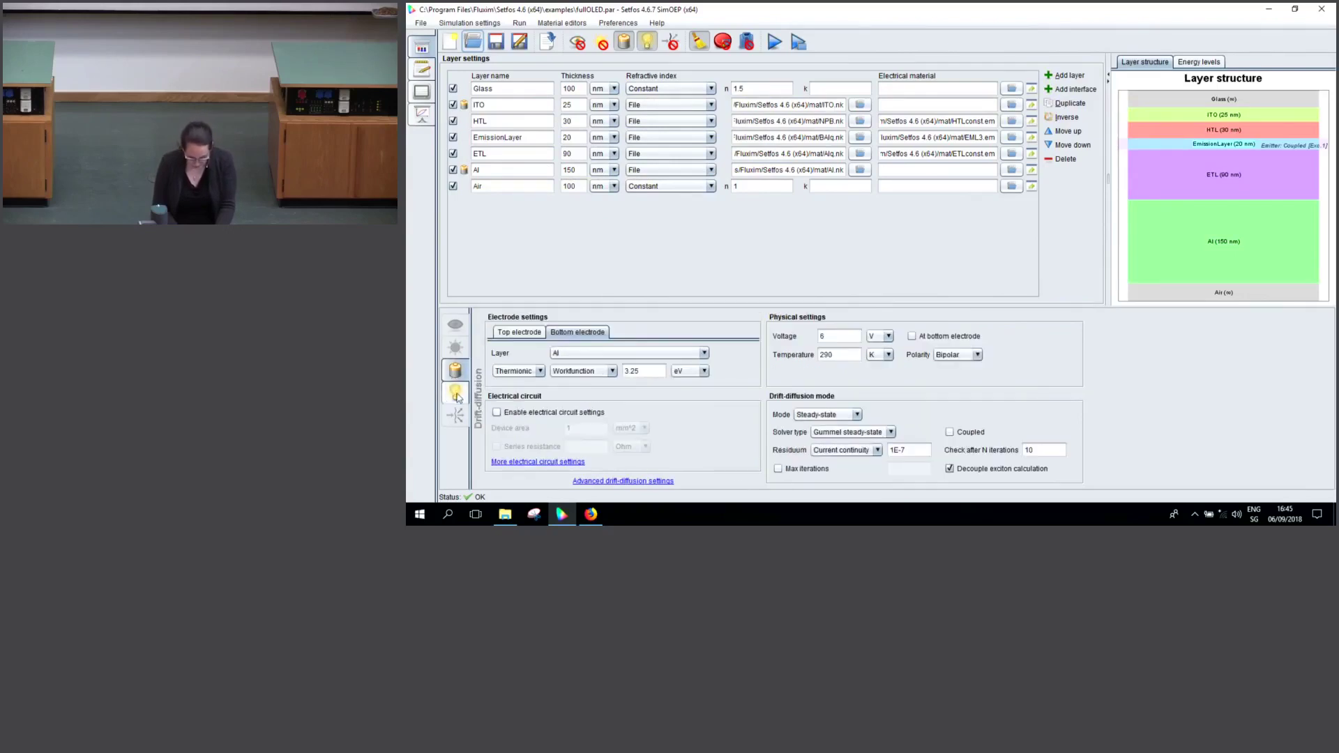
{"action": "left_click", "coordinate": [456, 395]}
{"action": "left_click", "coordinate": [457, 378]}
{"action": "left_click", "coordinate": [456, 394]}
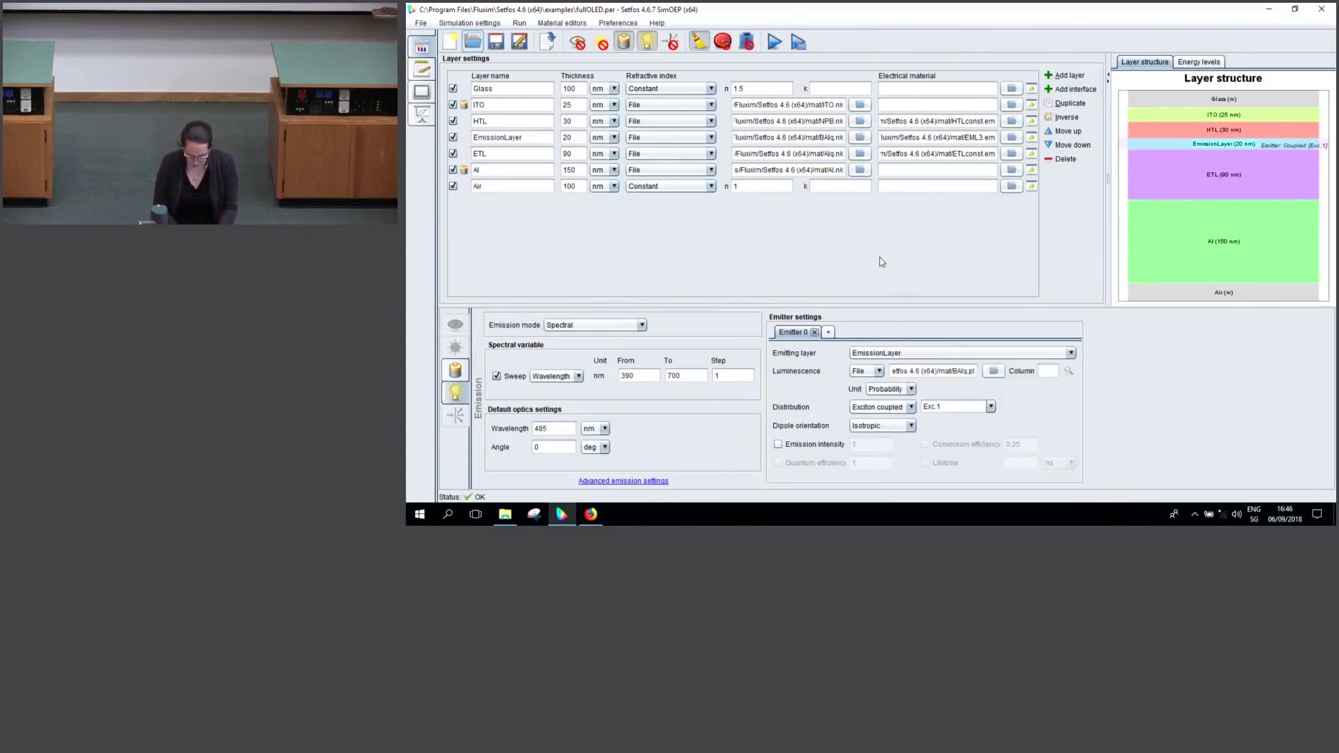
{"action": "left_click", "coordinate": [910, 407]}
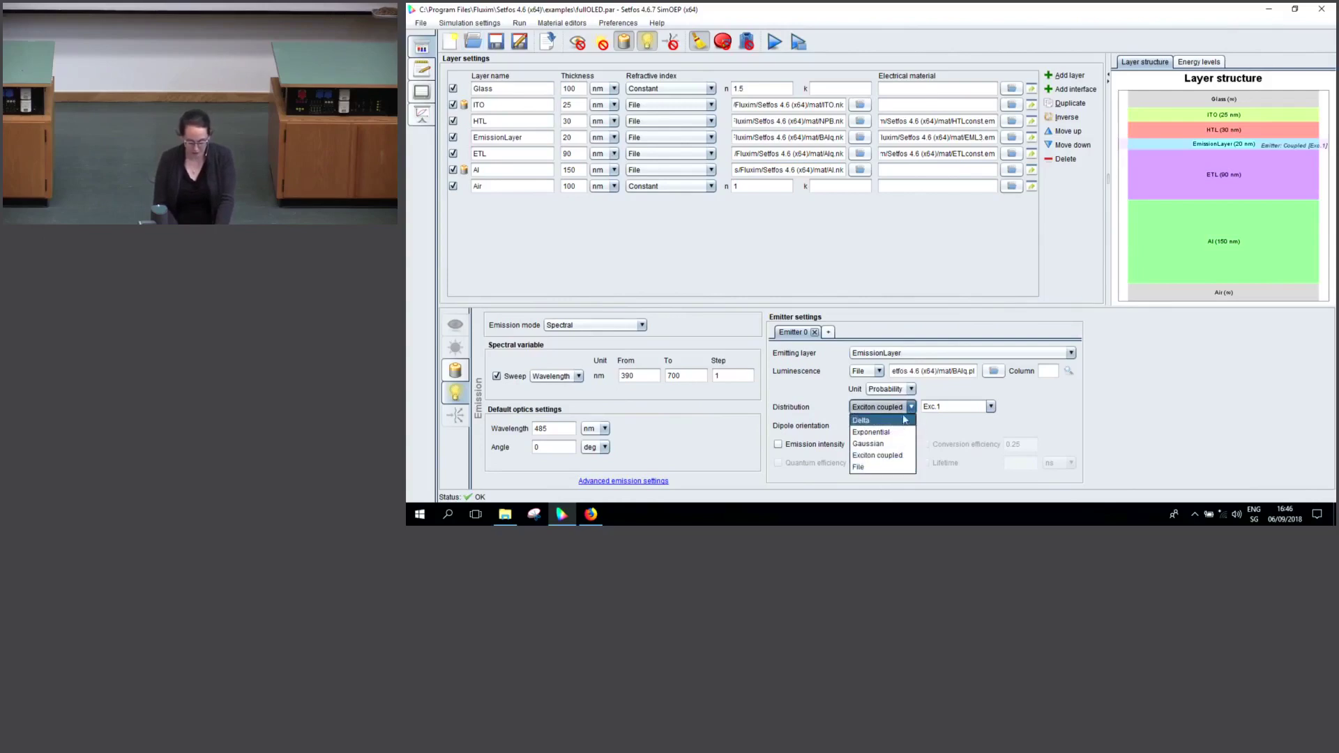
{"action": "left_click", "coordinate": [908, 409]}
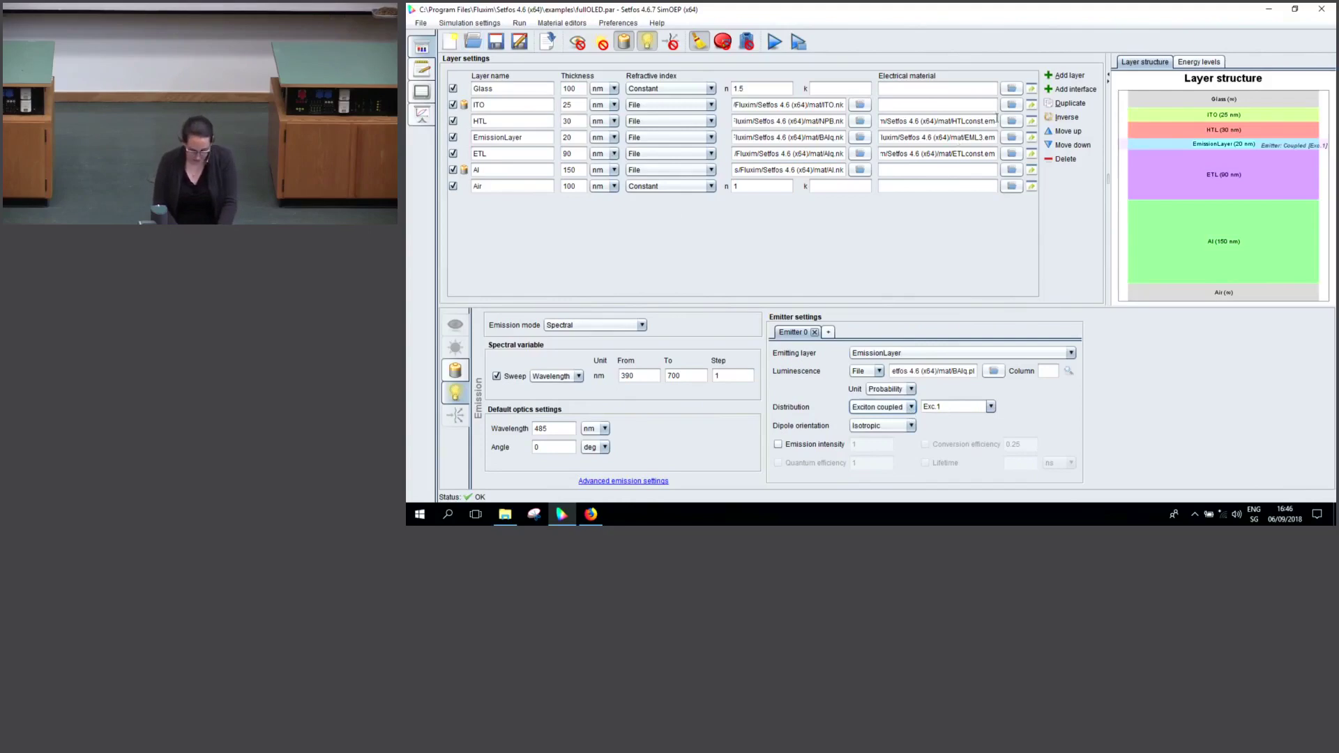
Inspect the exciton parameters in the EmissionLayer's electrical material file EML3.em, including decay rates, generation efficiency and diffusion constant, and close its properties
{"action": "left_click", "coordinate": [1033, 138]}
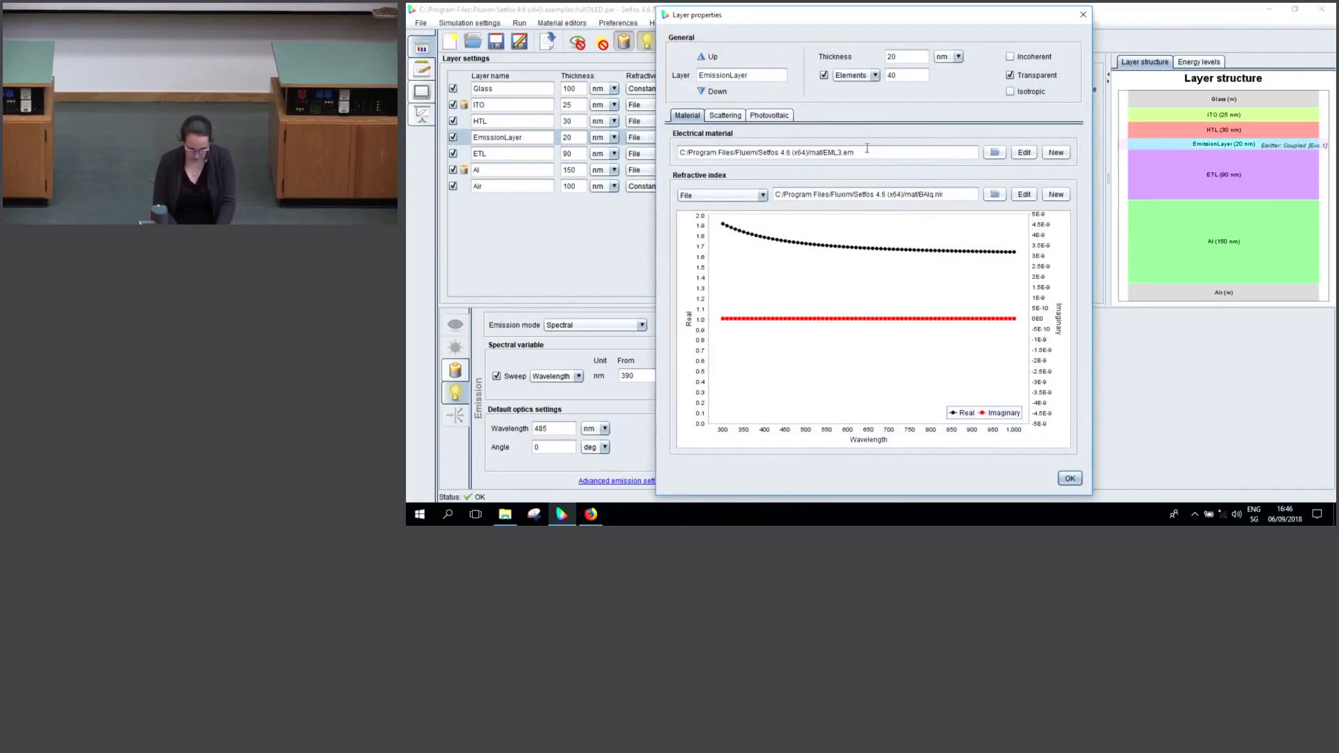
{"action": "left_click", "coordinate": [1024, 153]}
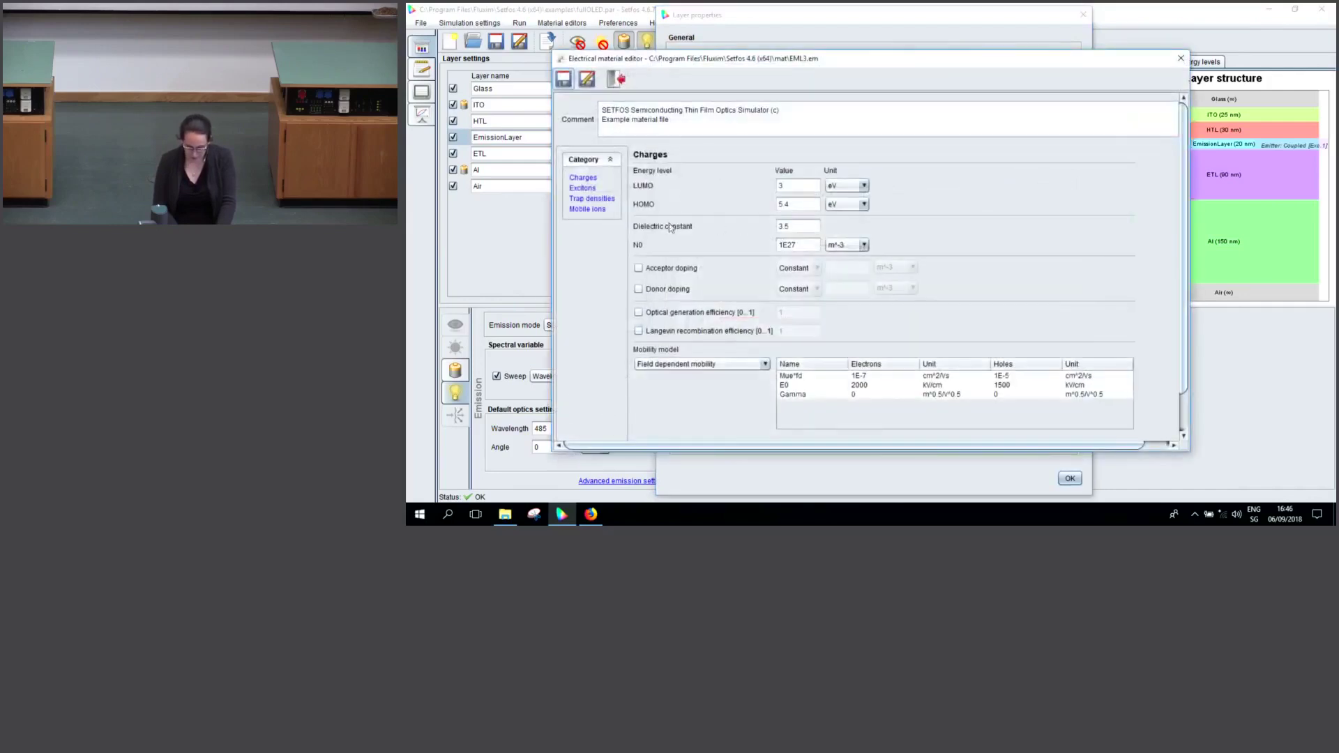
{"action": "left_click", "coordinate": [592, 189]}
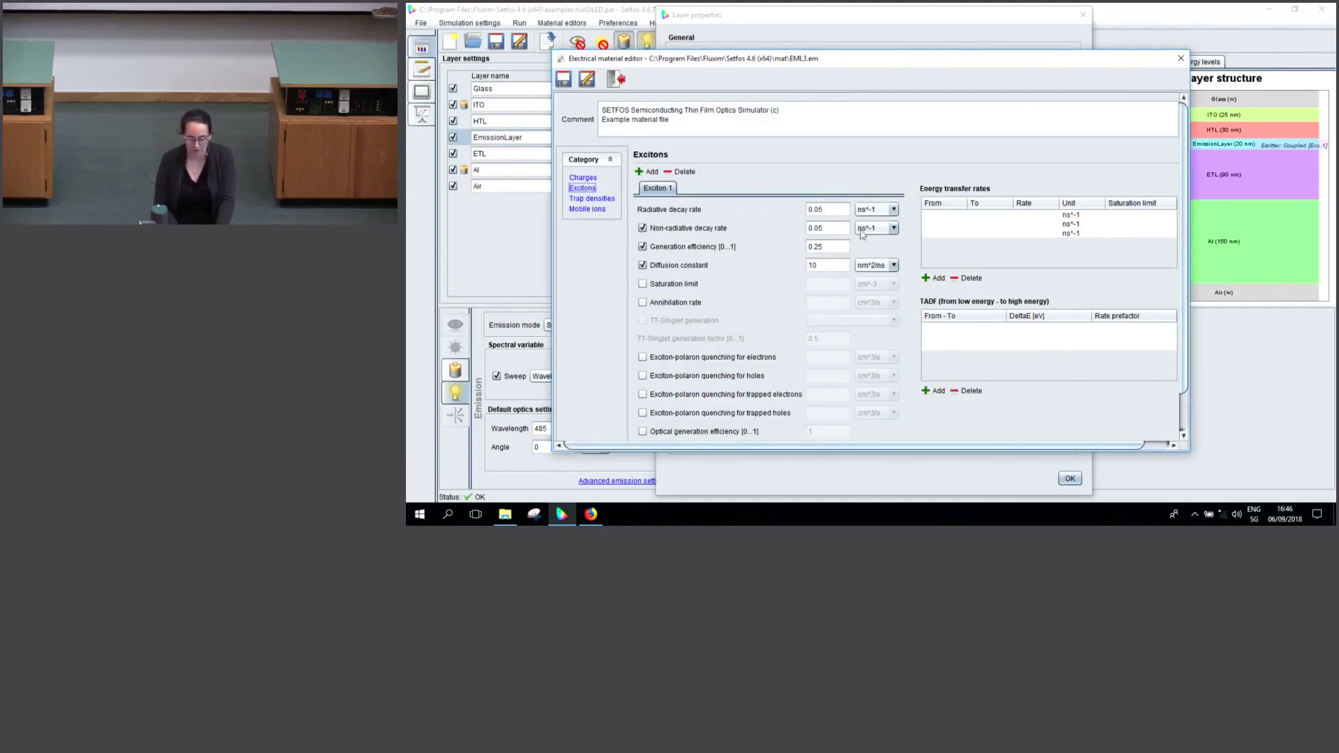
{"action": "left_click", "coordinate": [832, 214]}
{"action": "left_click", "coordinate": [831, 227]}
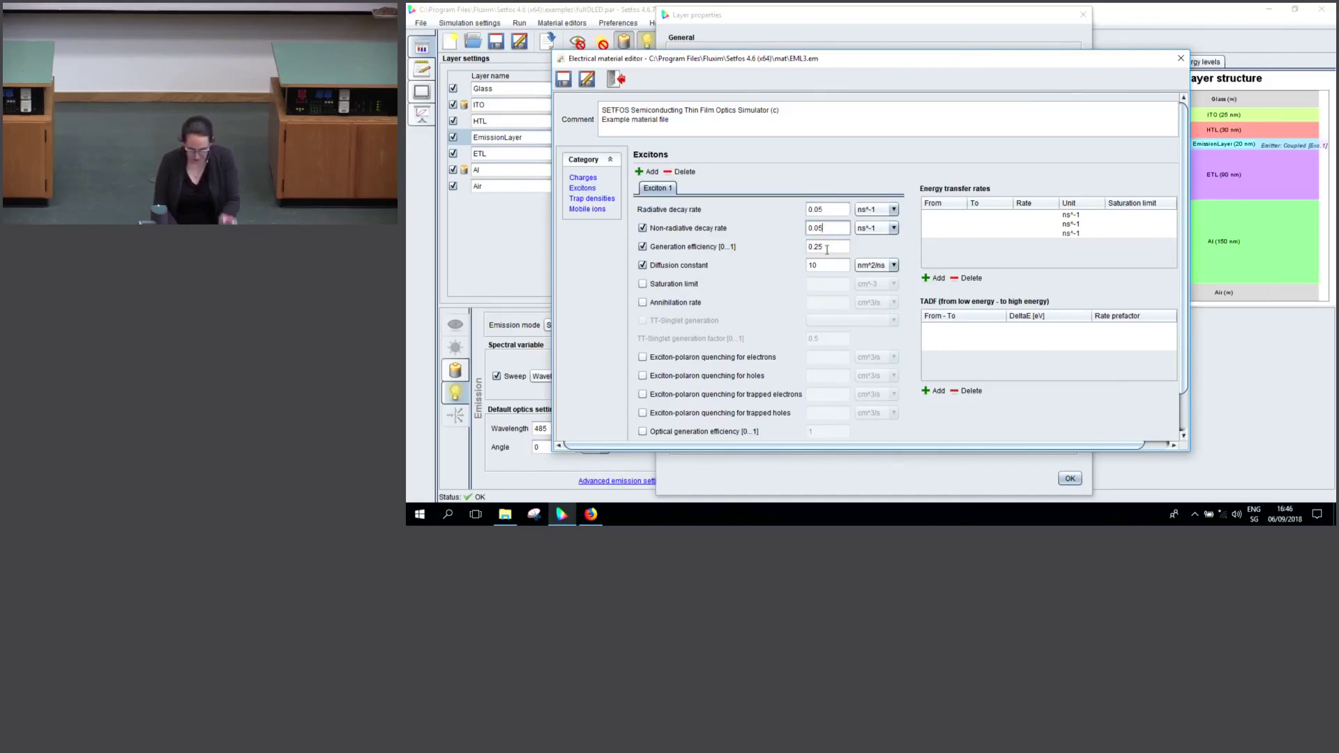
{"action": "left_click", "coordinate": [827, 248]}
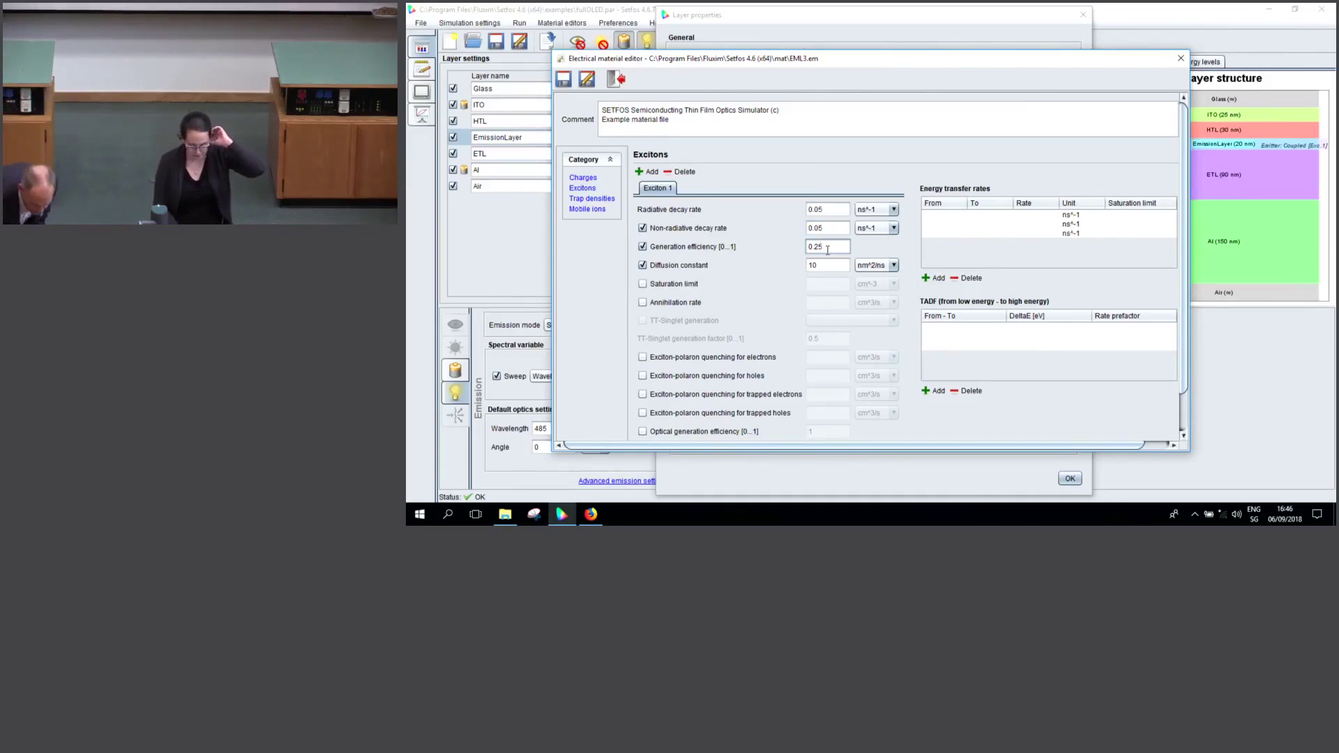
{"action": "left_click", "coordinate": [825, 263]}
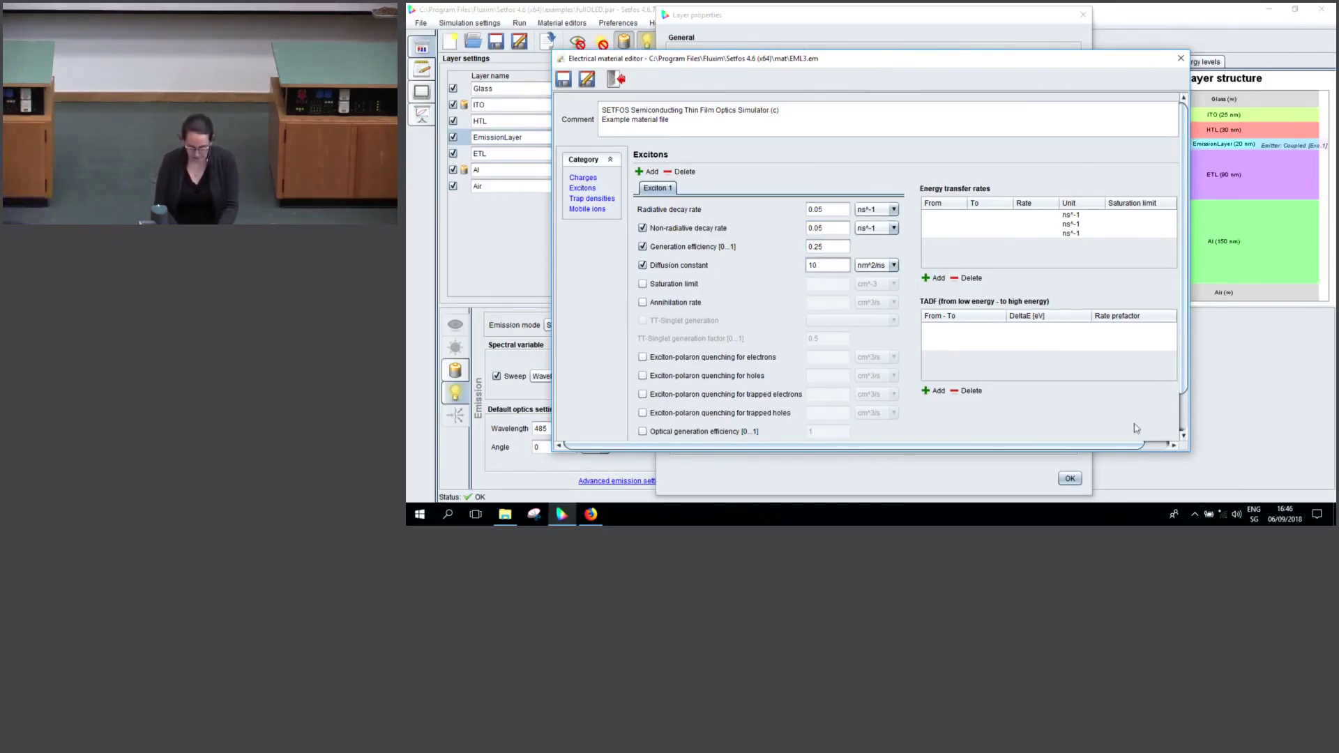
{"action": "scroll", "coordinate": [731, 351], "scroll_direction": "down", "scroll_amount": 2}
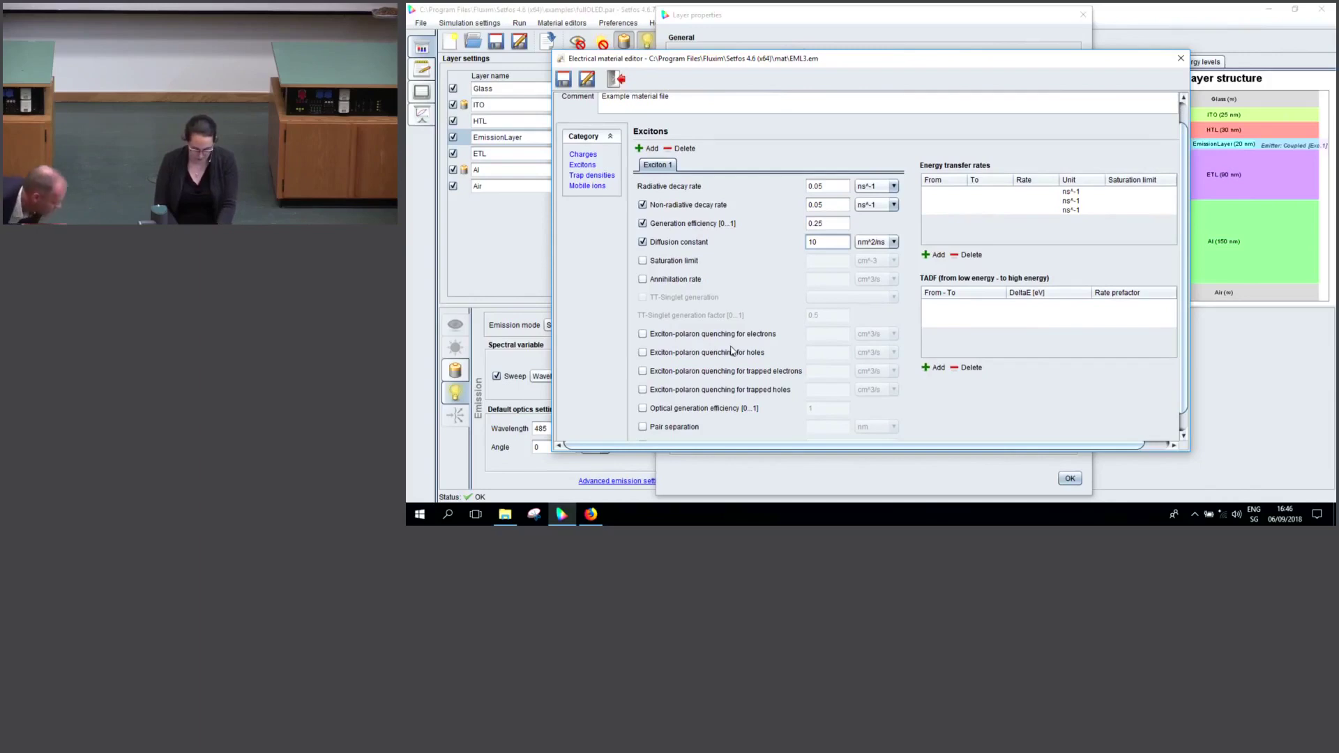
{"action": "left_click", "coordinate": [617, 80]}
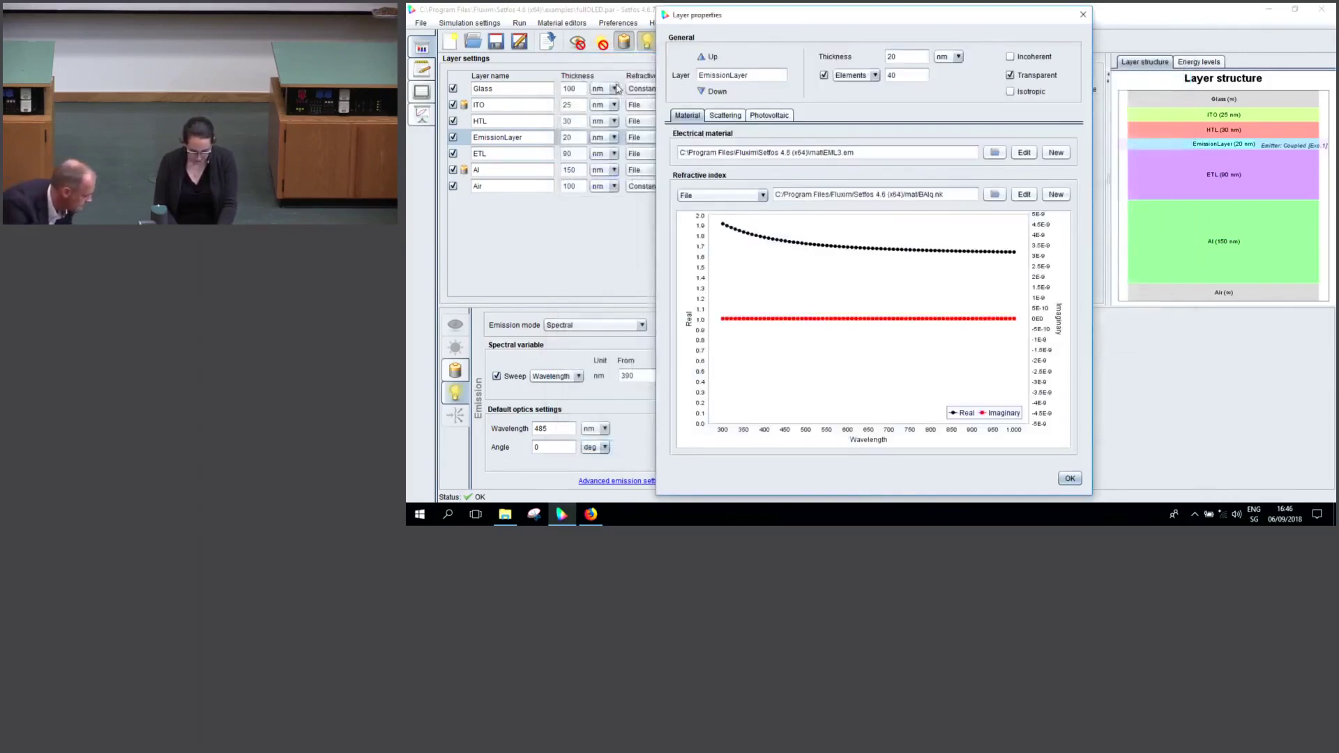
{"action": "left_click", "coordinate": [1068, 476]}
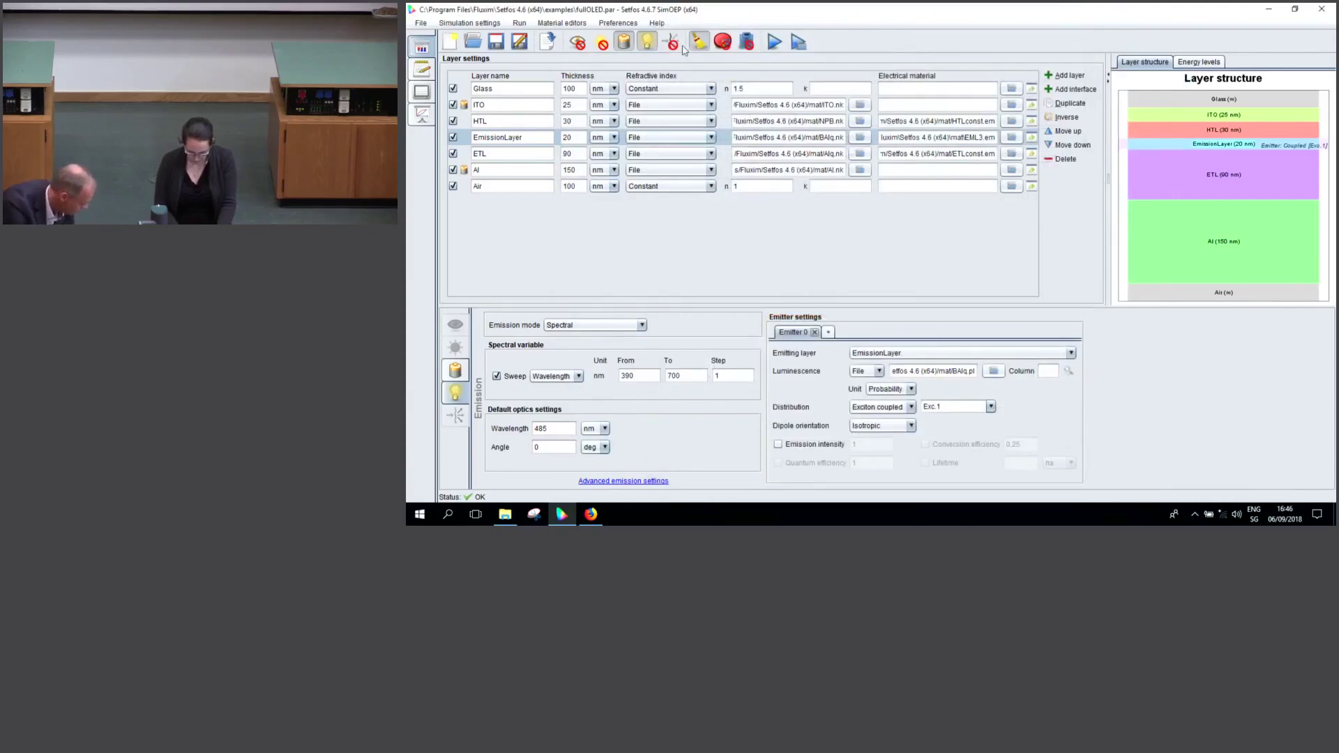
Review the angle sweep in the simulation settings and run the simulation with the sweep switched off
{"action": "left_click", "coordinate": [469, 23]}
{"action": "left_click", "coordinate": [479, 48]}
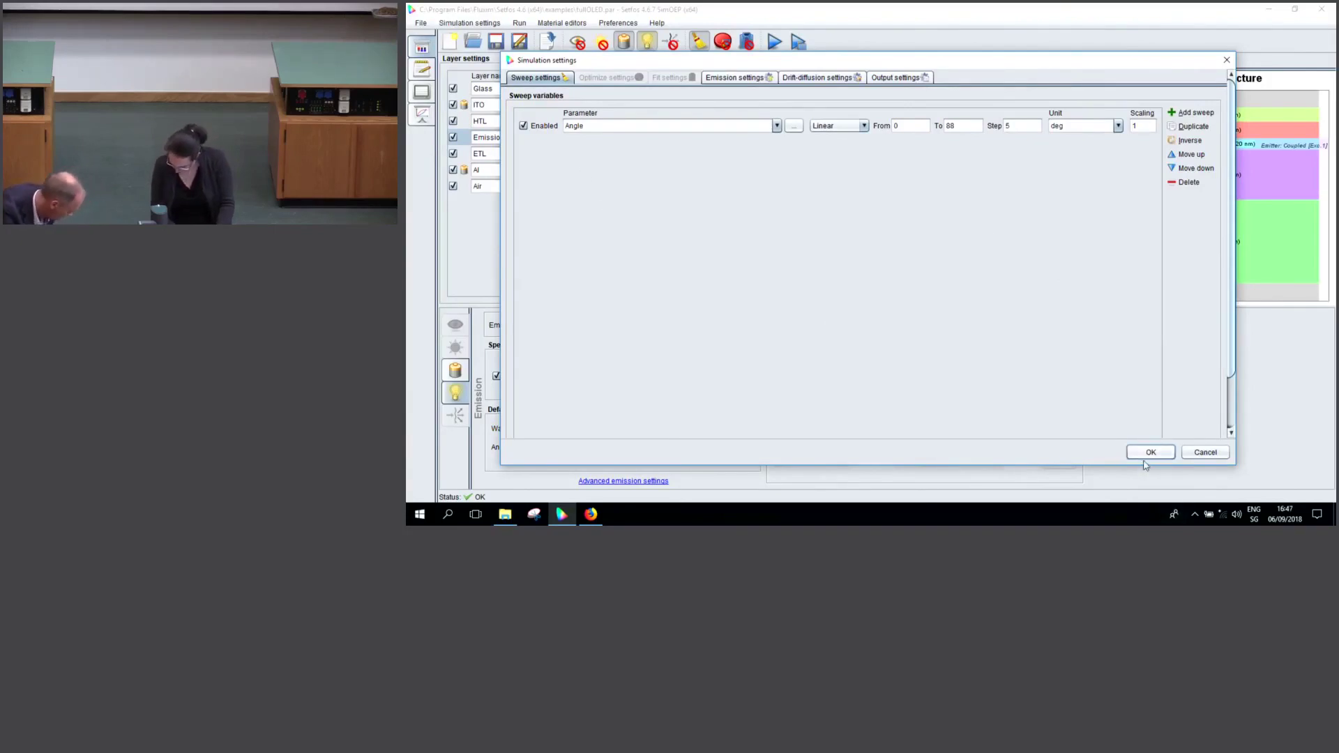
{"action": "left_click", "coordinate": [1150, 451]}
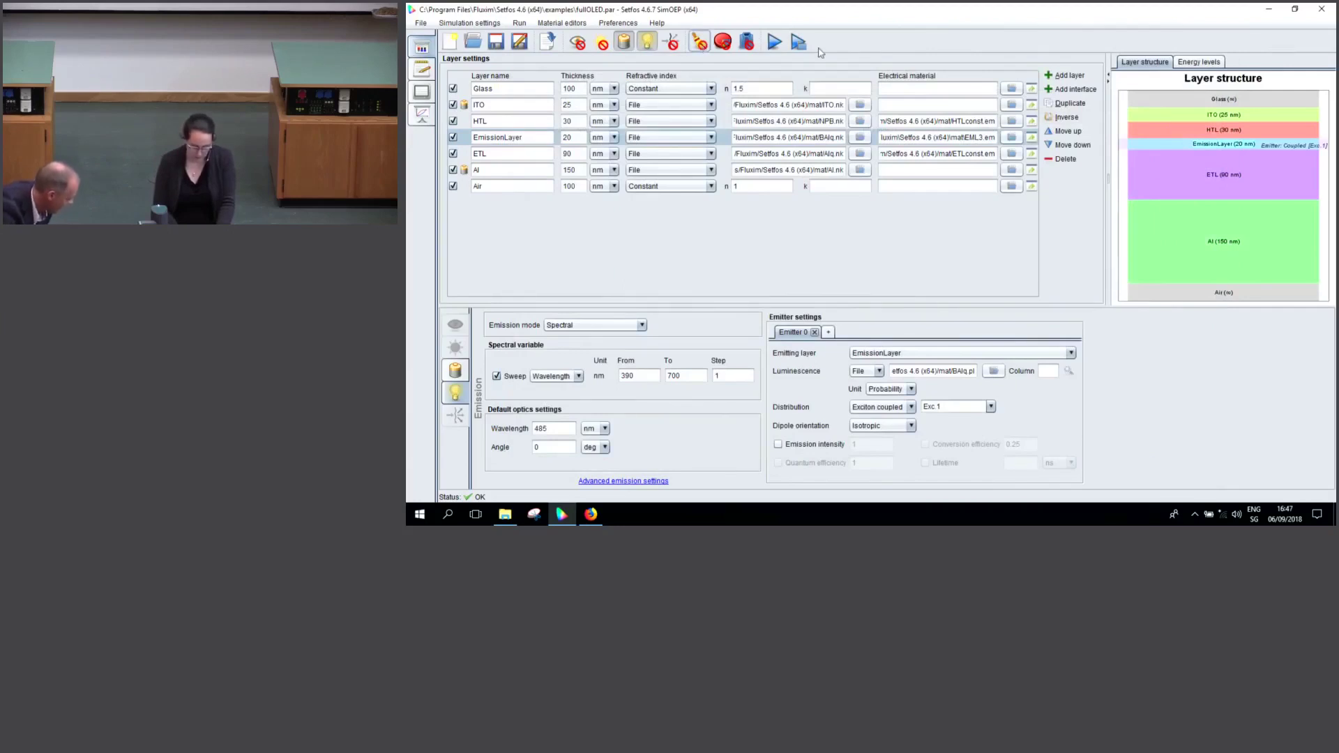
{"action": "left_click", "coordinate": [774, 42]}
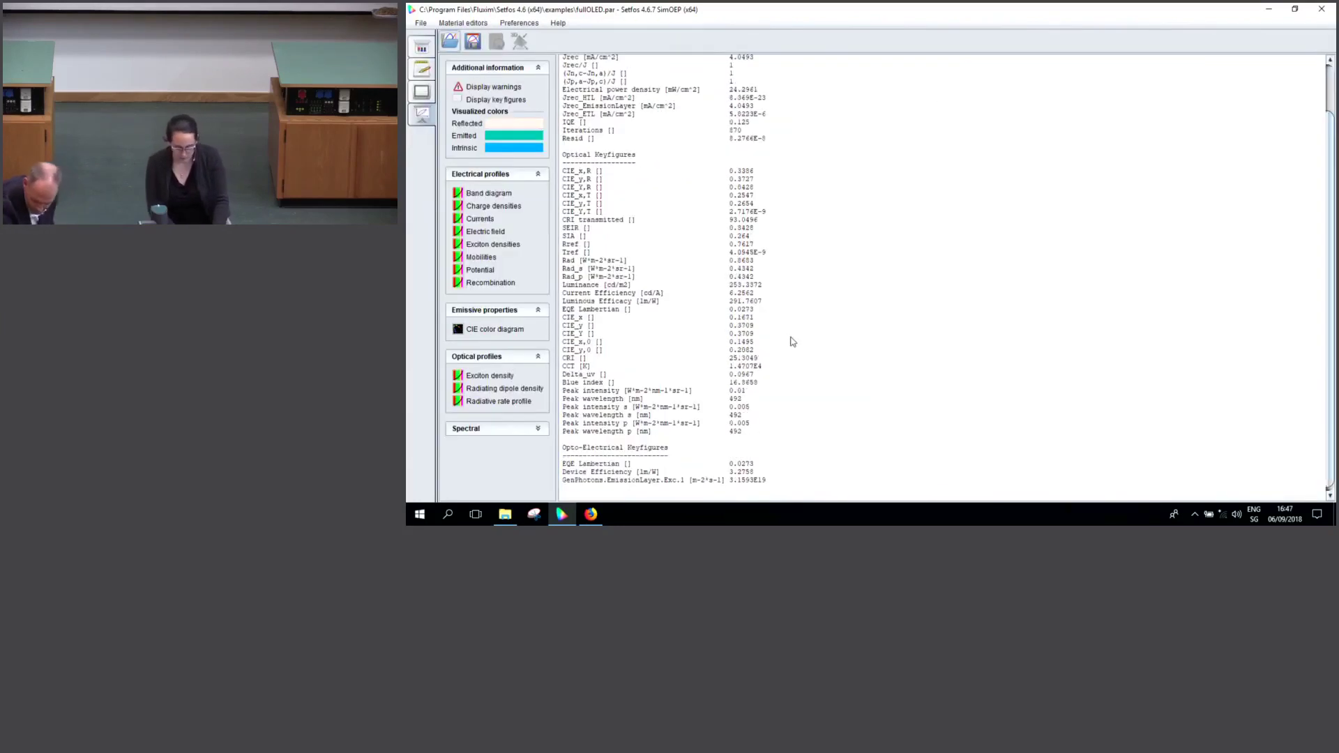
Examine the result plots for the band diagram, recombination, optical exciton density, spectral emission and white emission
{"action": "left_click", "coordinate": [488, 193]}
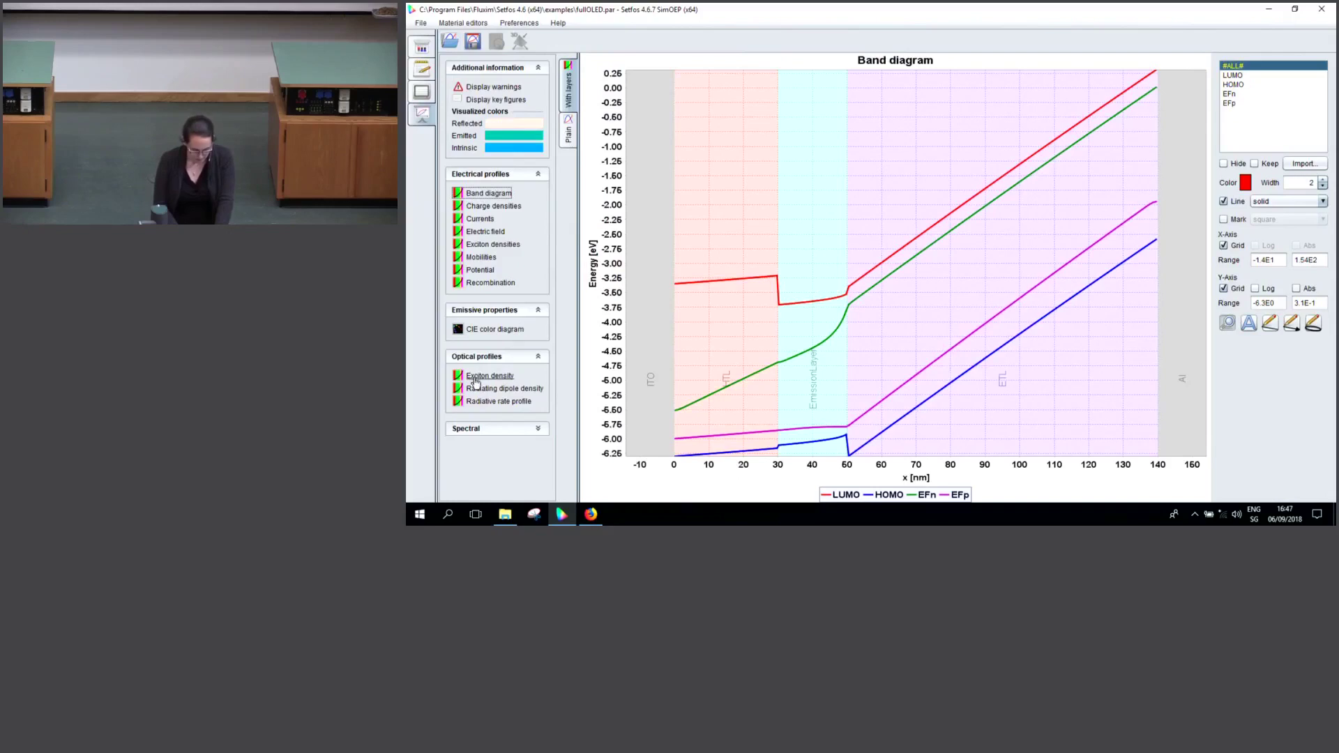
{"action": "left_click", "coordinate": [490, 287]}
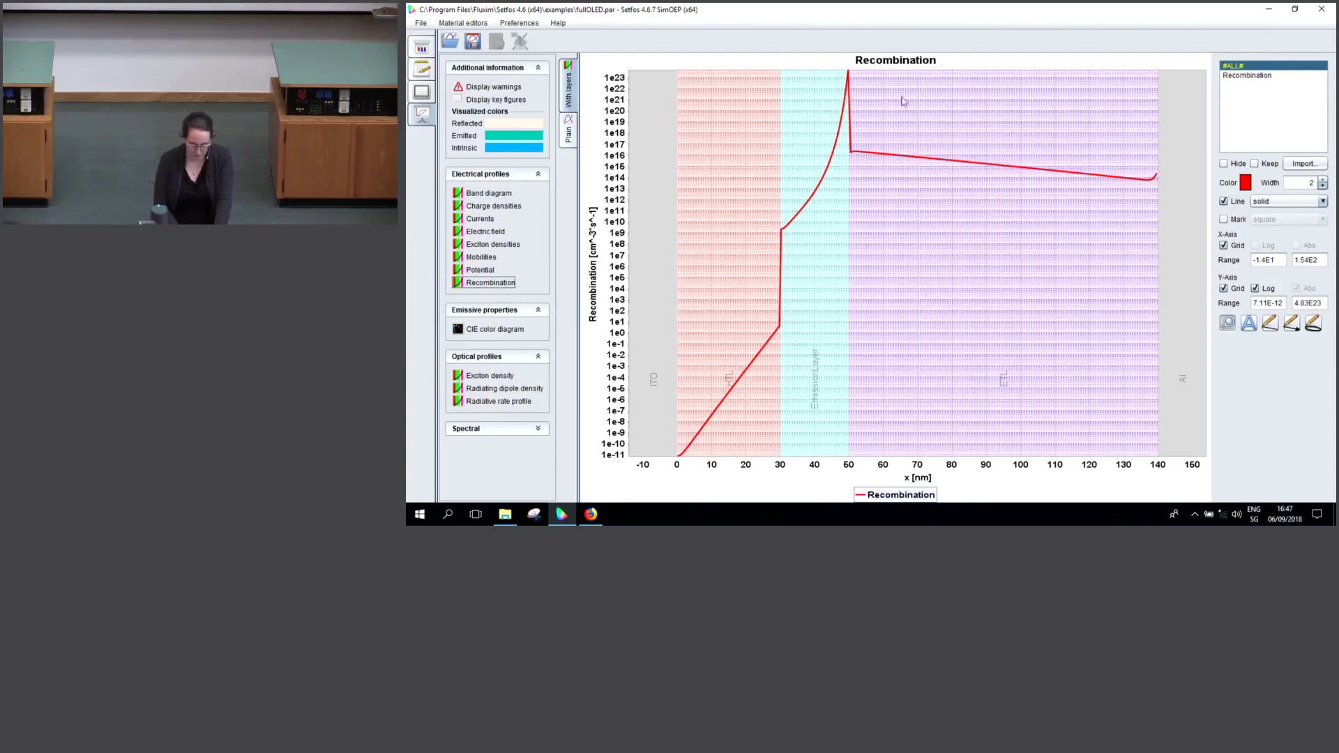
{"action": "left_click", "coordinate": [486, 376]}
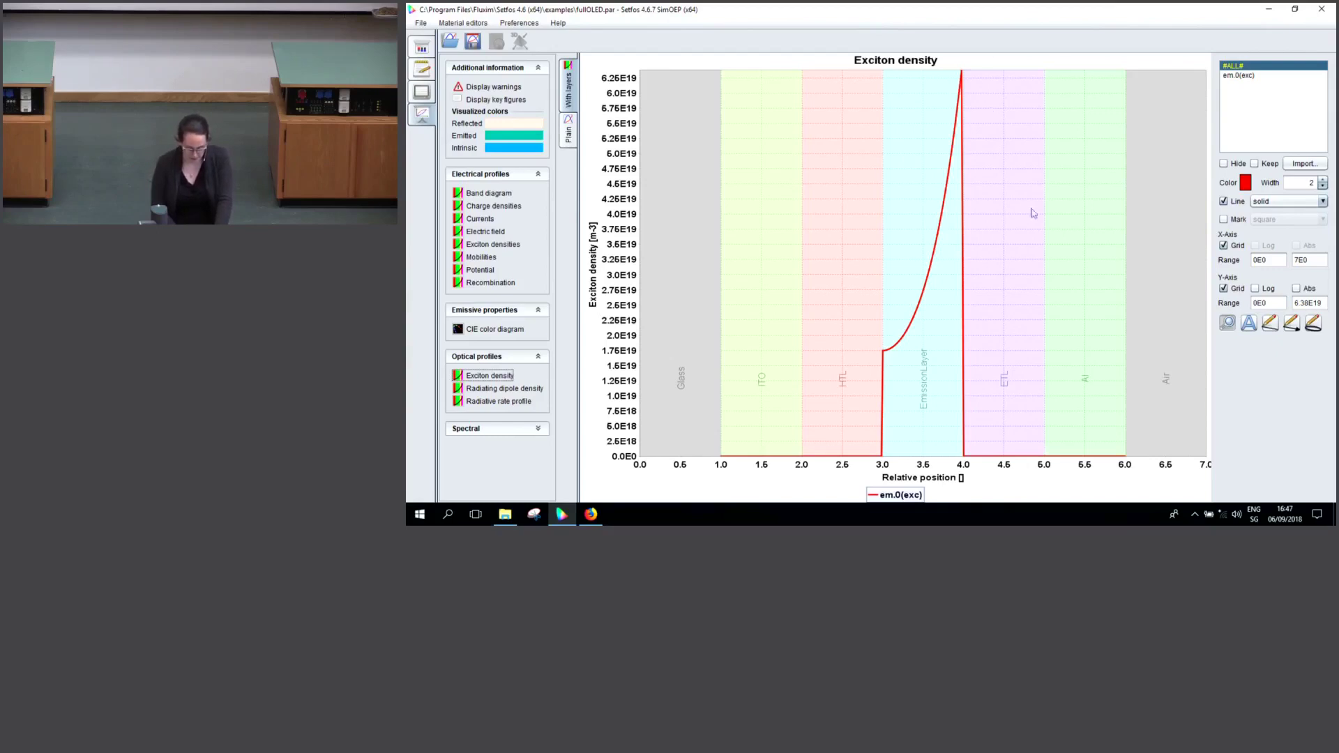
{"action": "left_click", "coordinate": [468, 428]}
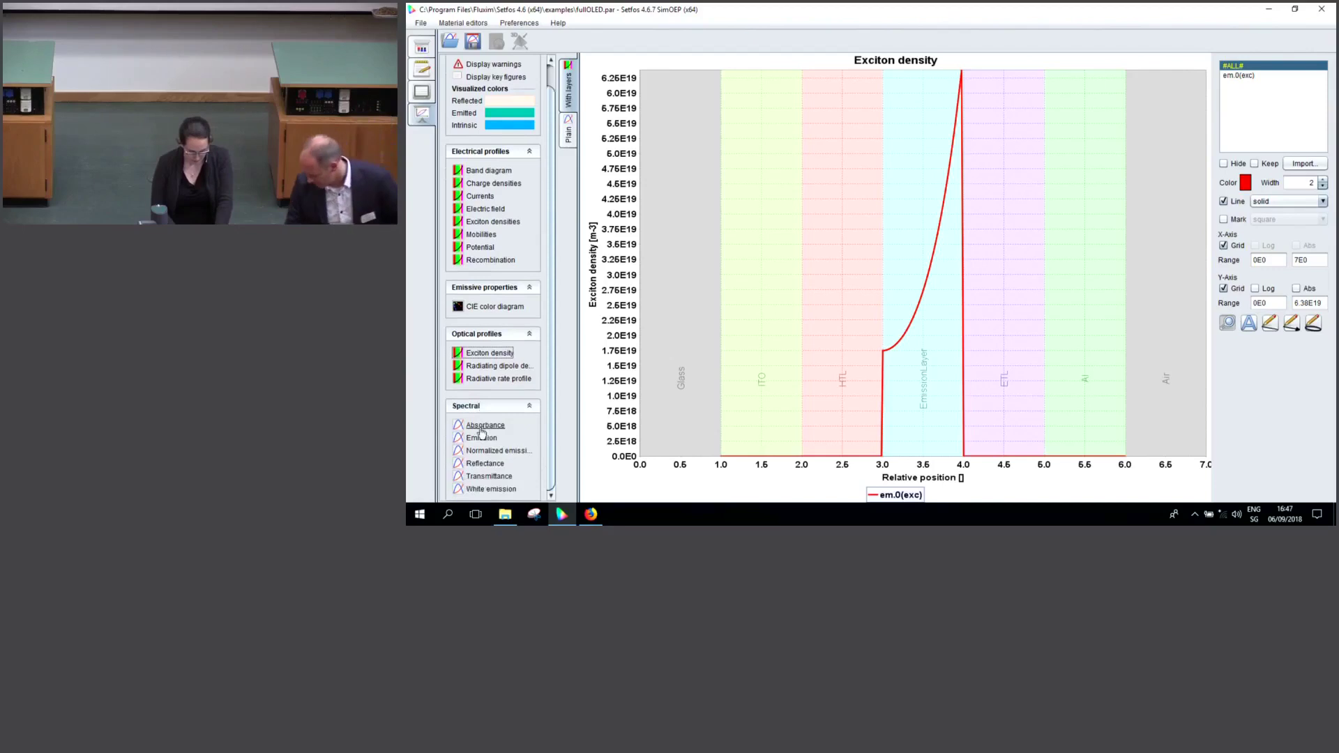
{"action": "left_click", "coordinate": [480, 438]}
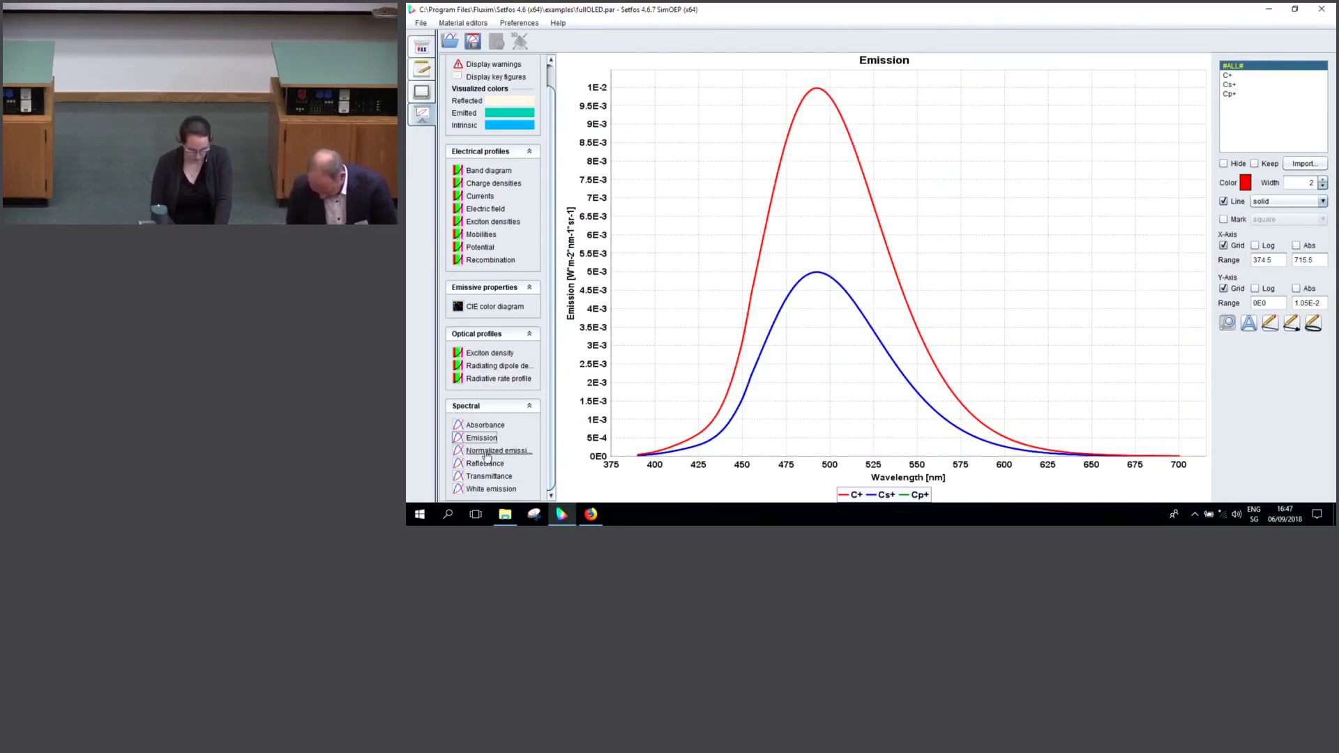
{"action": "left_click", "coordinate": [473, 489]}
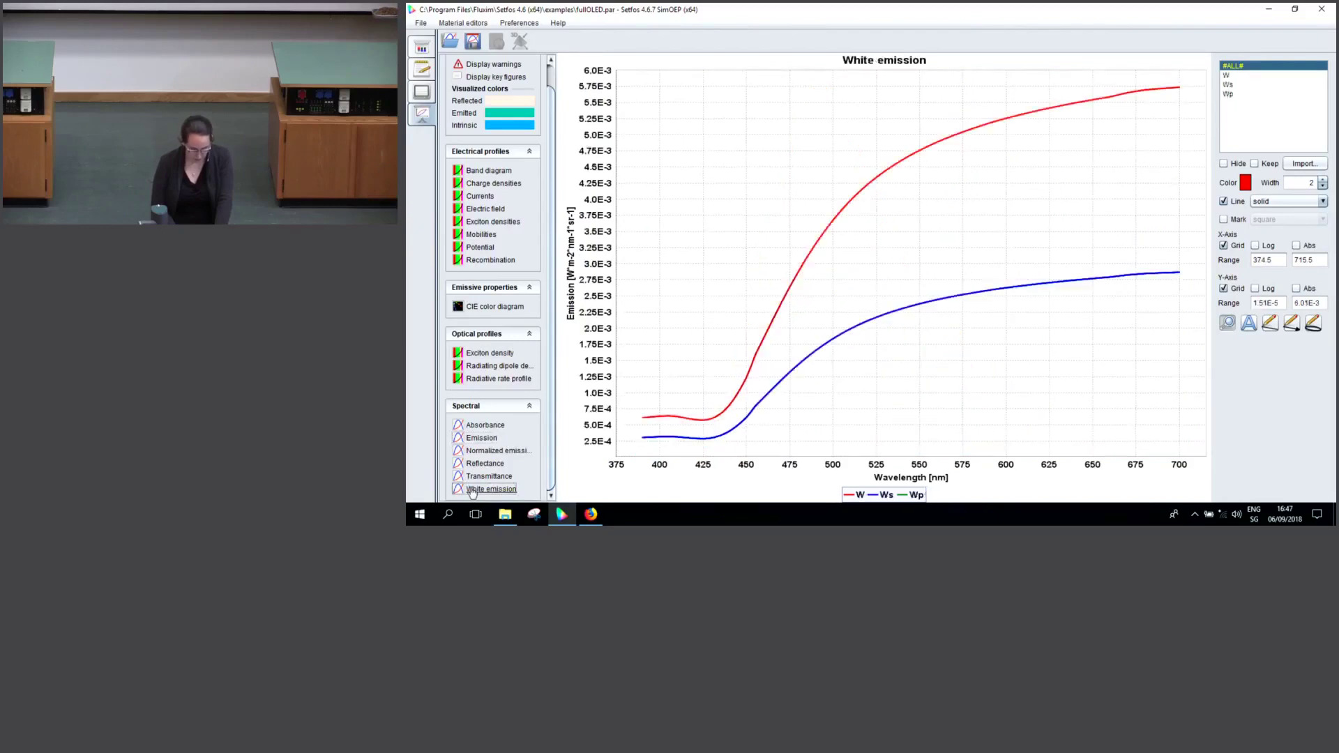
Return to the layer settings and view the luminescence spectrum file BAlq.pl used by Emitter 0
{"action": "left_click", "coordinate": [427, 48]}
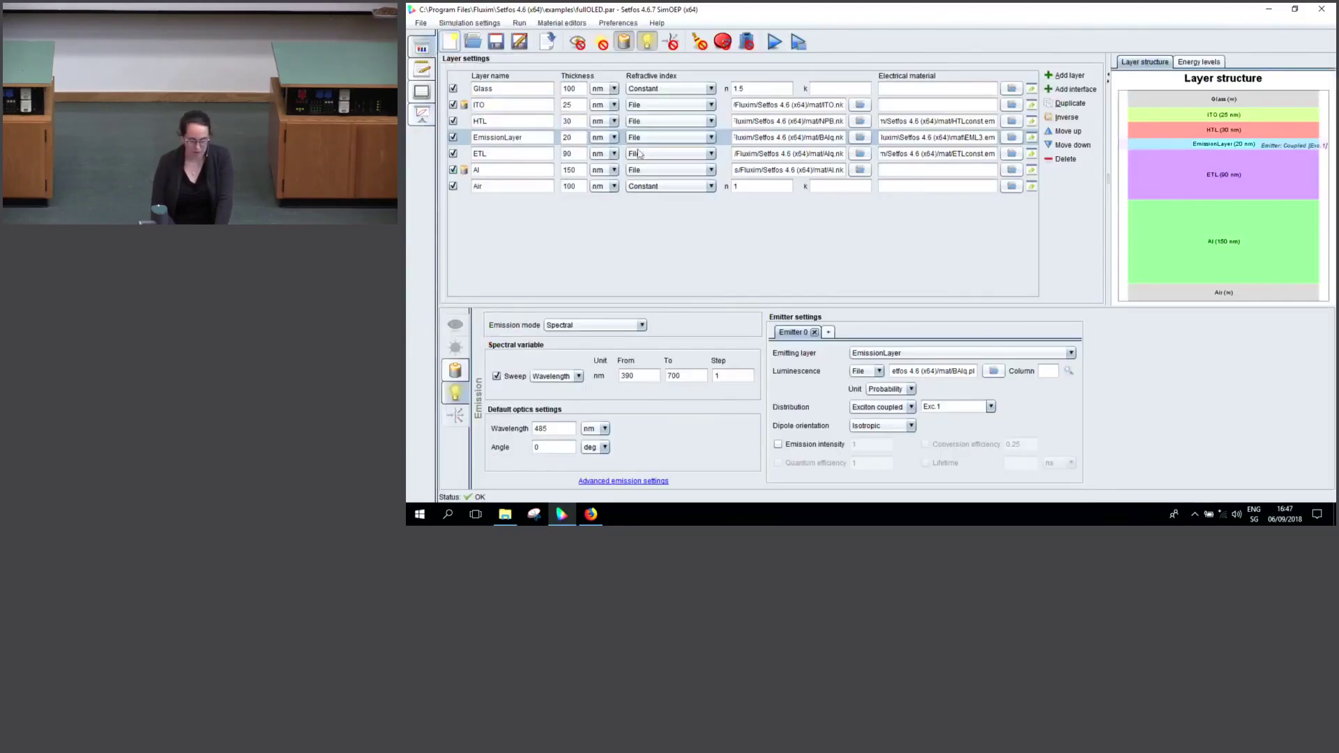
{"action": "left_click", "coordinate": [1069, 372]}
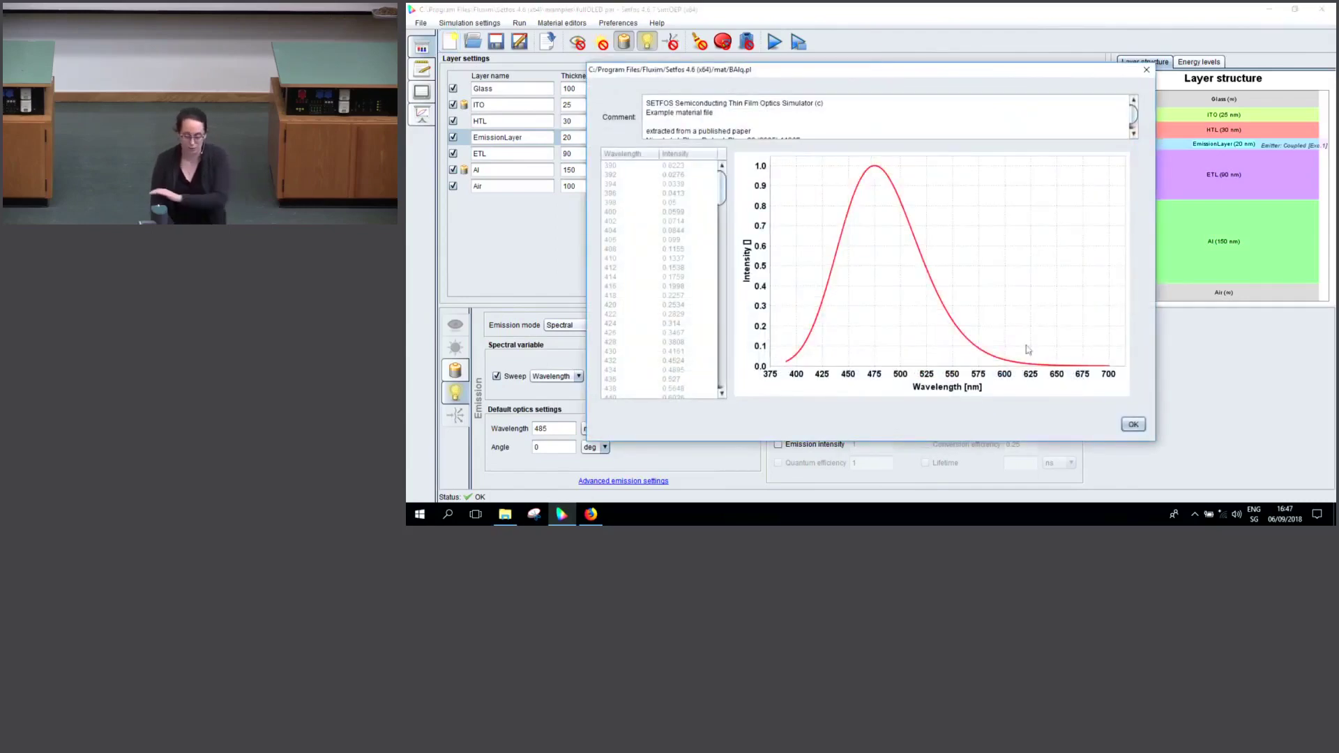
{"action": "left_click", "coordinate": [1132, 424]}
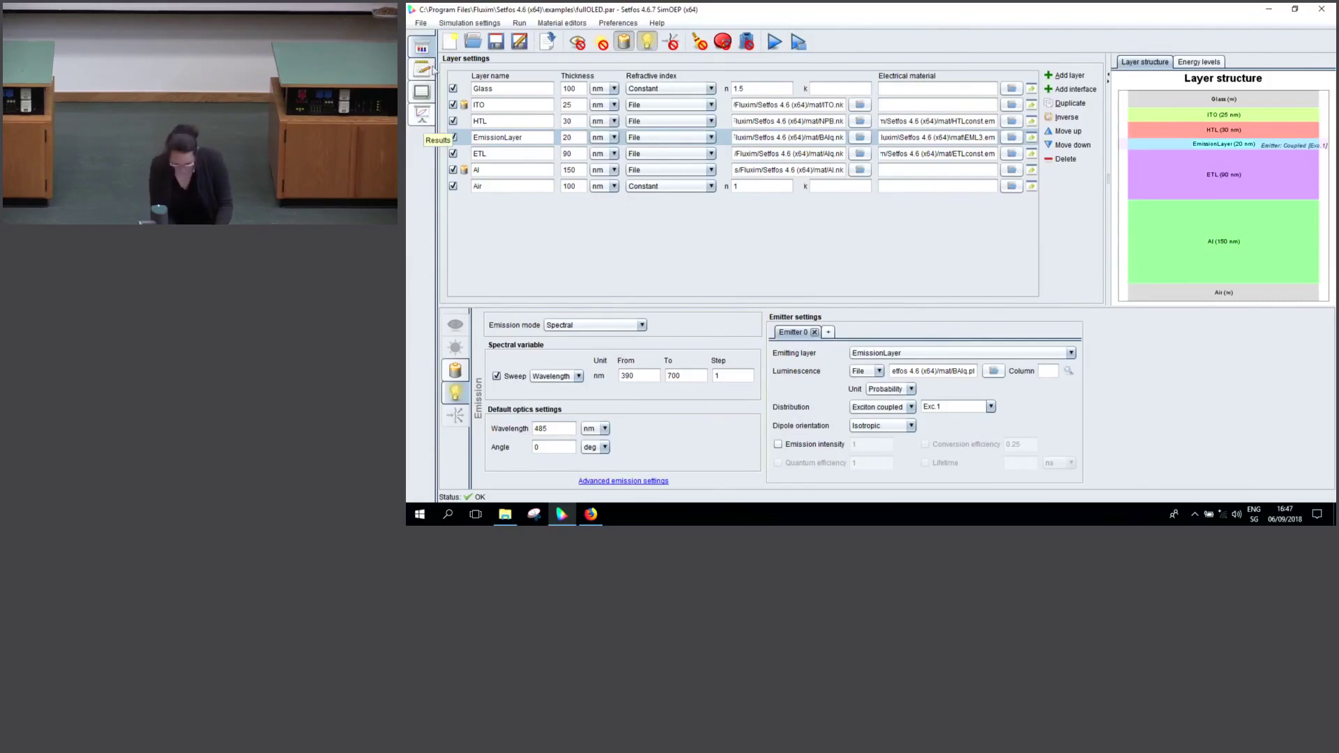
Open the example file fullOLED-white.par, discarding the unsaved changes to the current simulation
{"action": "left_click", "coordinate": [472, 43]}
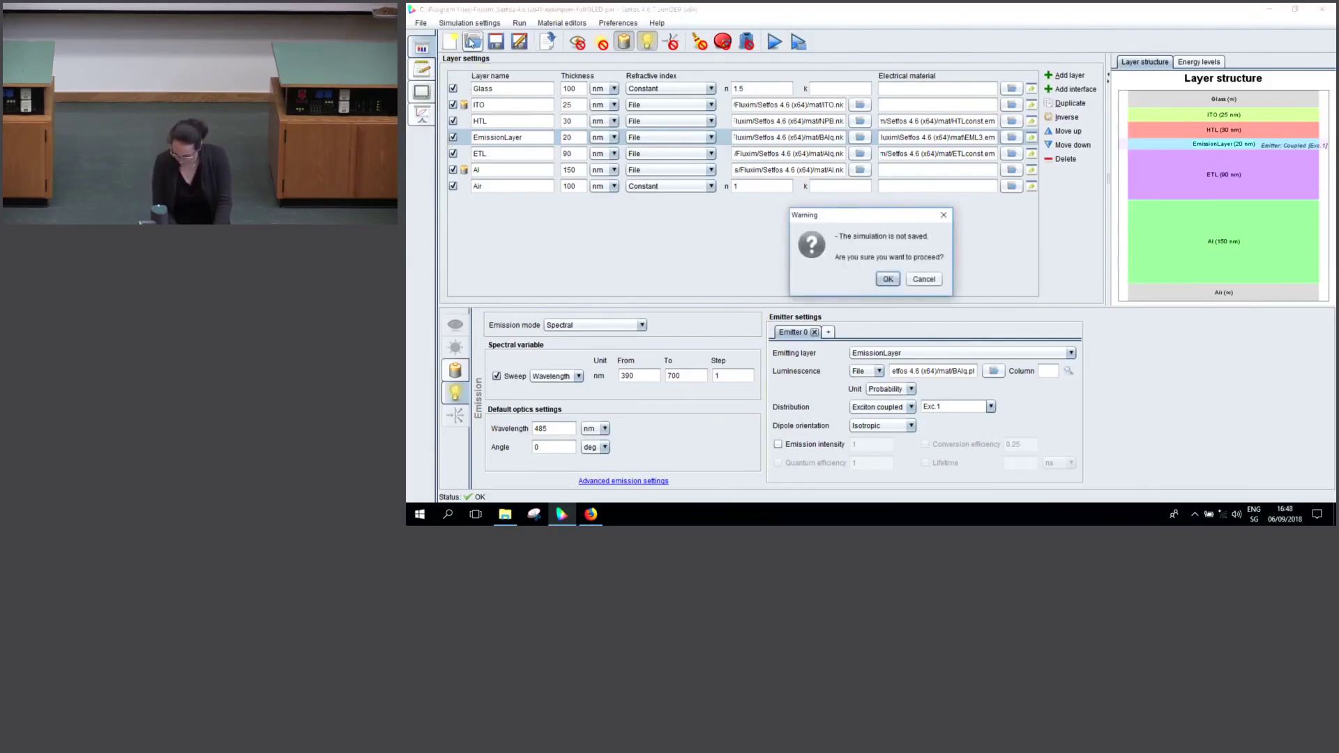
{"action": "left_click", "coordinate": [888, 280]}
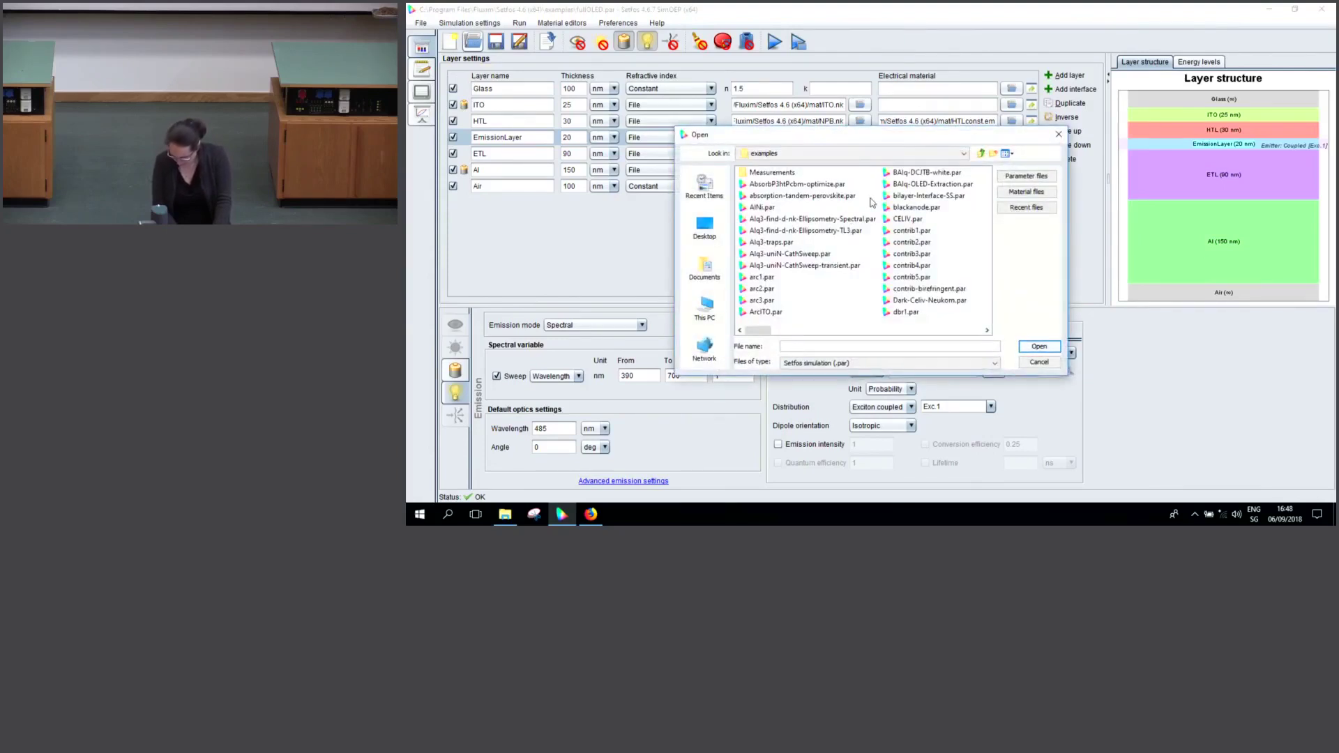
{"action": "key", "text": "f"}
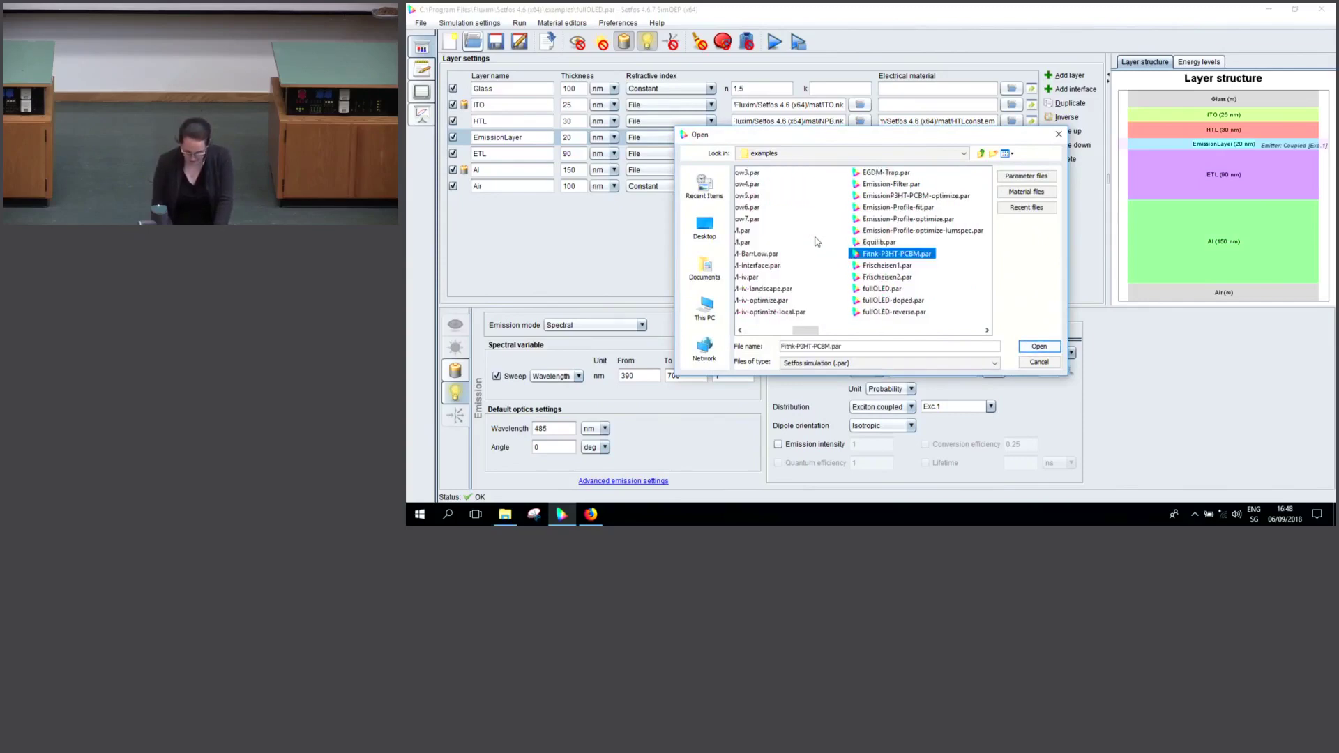
{"action": "key", "text": "Down"}
{"action": "key", "text": "Down"}
{"action": "key", "text": "Down"}
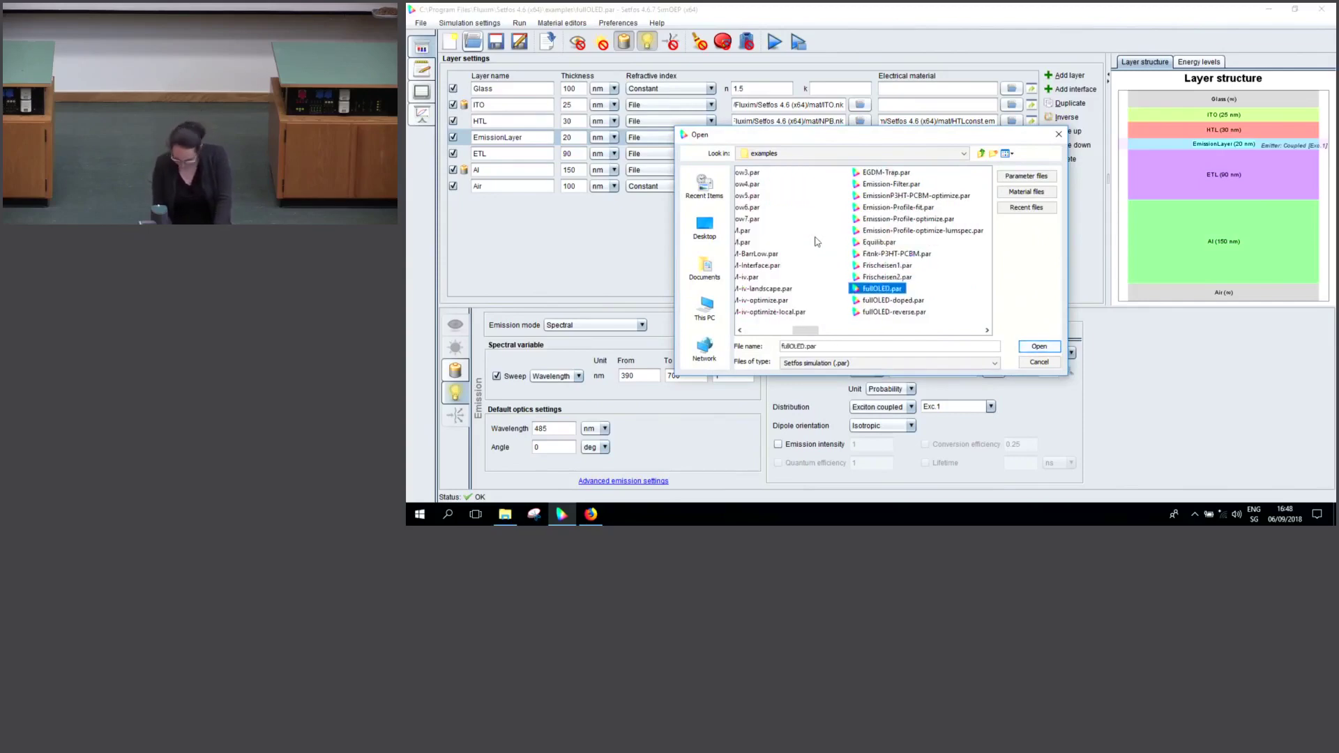
{"action": "key", "text": "Right"}
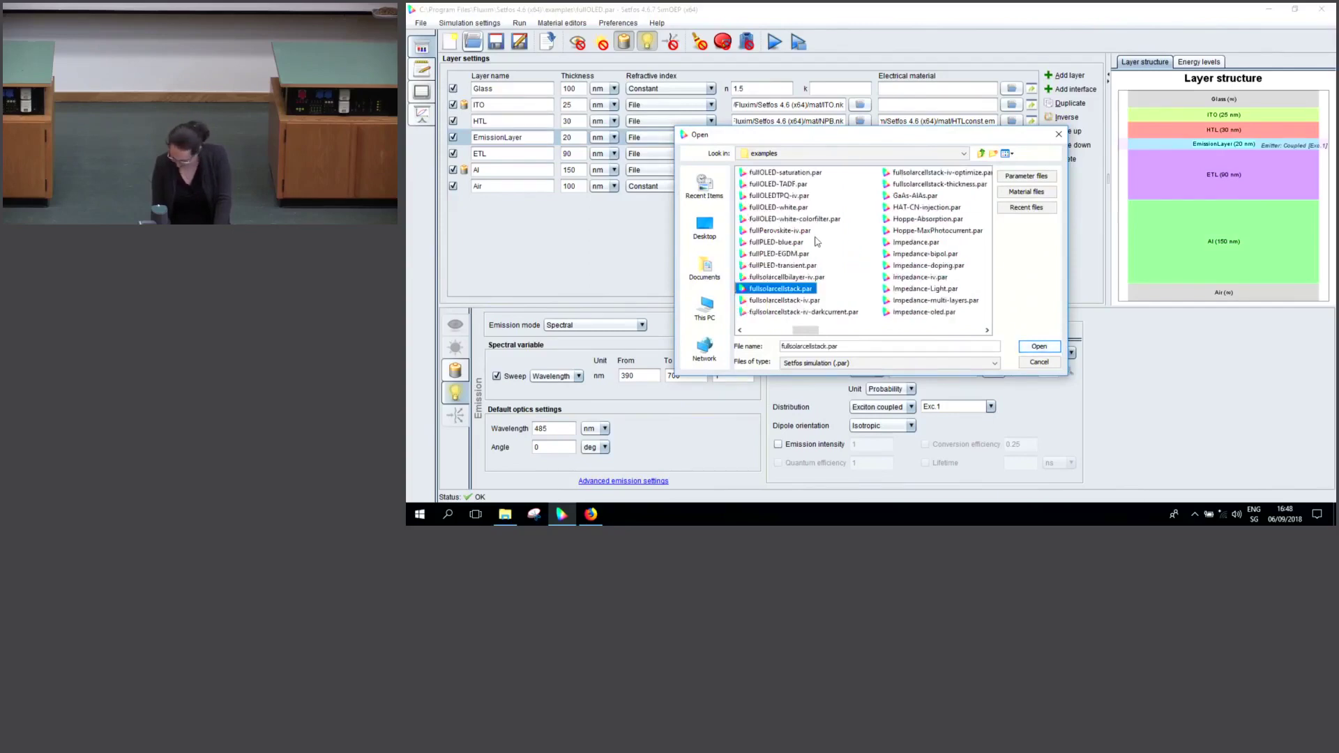
{"action": "key", "text": "Up"}
{"action": "key", "text": "Up"}
{"action": "key", "text": "Up"}
{"action": "key", "text": "Up"}
{"action": "key", "text": "Up"}
{"action": "key", "text": "Up"}
{"action": "key", "text": "Up"}
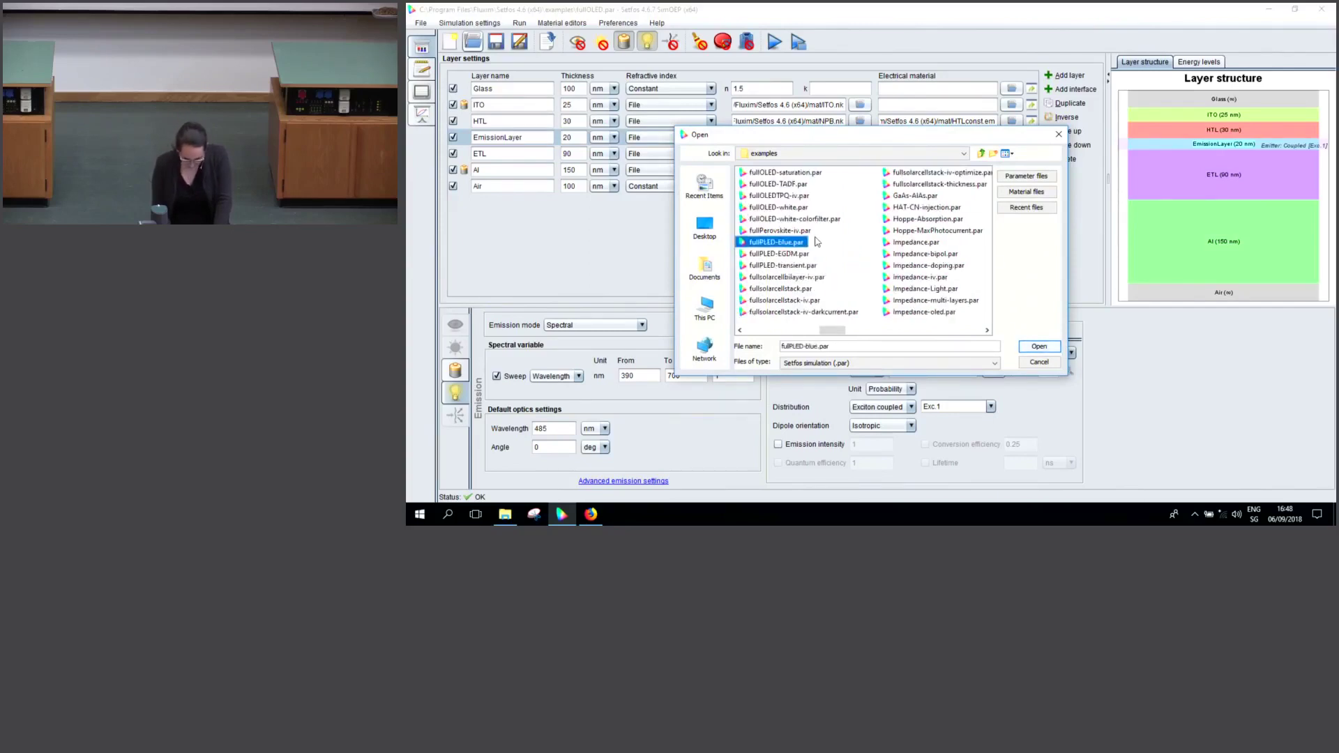
{"action": "key", "text": "Return"}
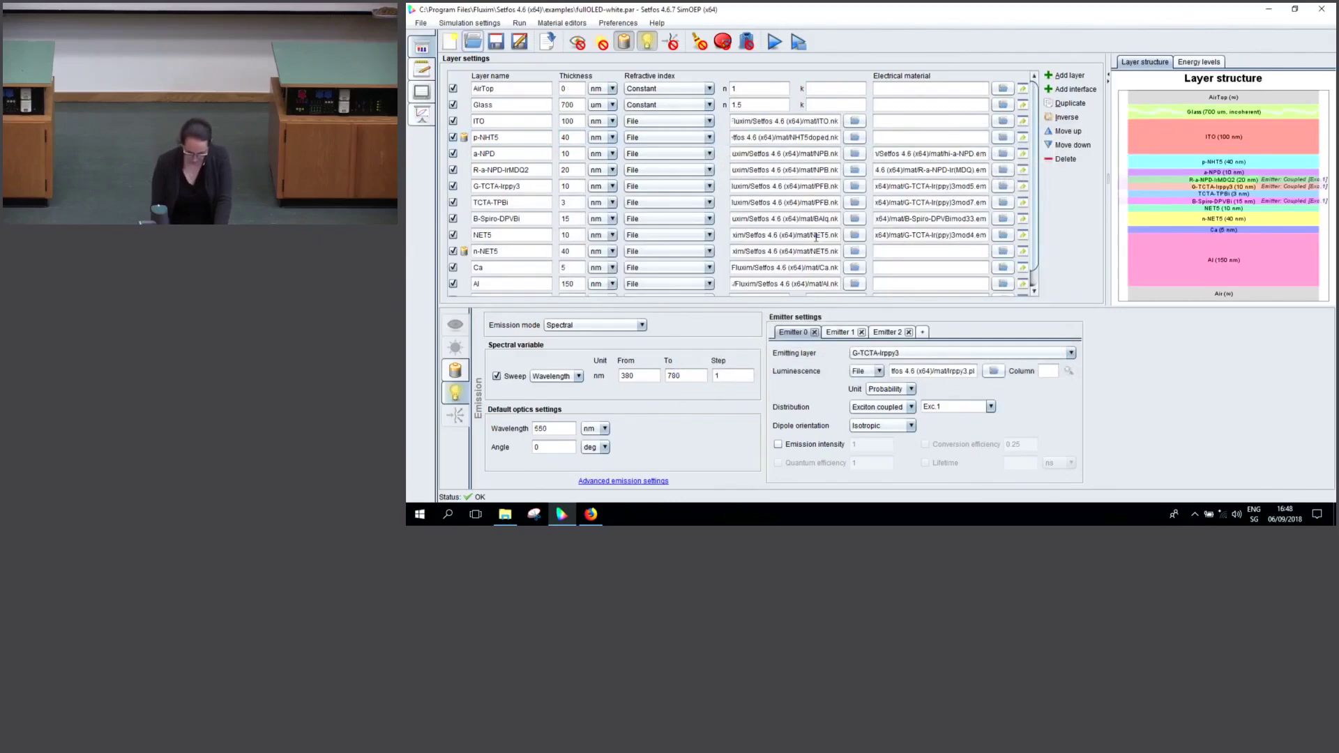
Review the white OLED's layer stack and the emitting layer and luminescence settings of Emitter 0, Emitter 1 and Emitter 2
{"action": "left_click_drag", "start_coordinate": [1033, 127], "coordinate": [1037, 170]}
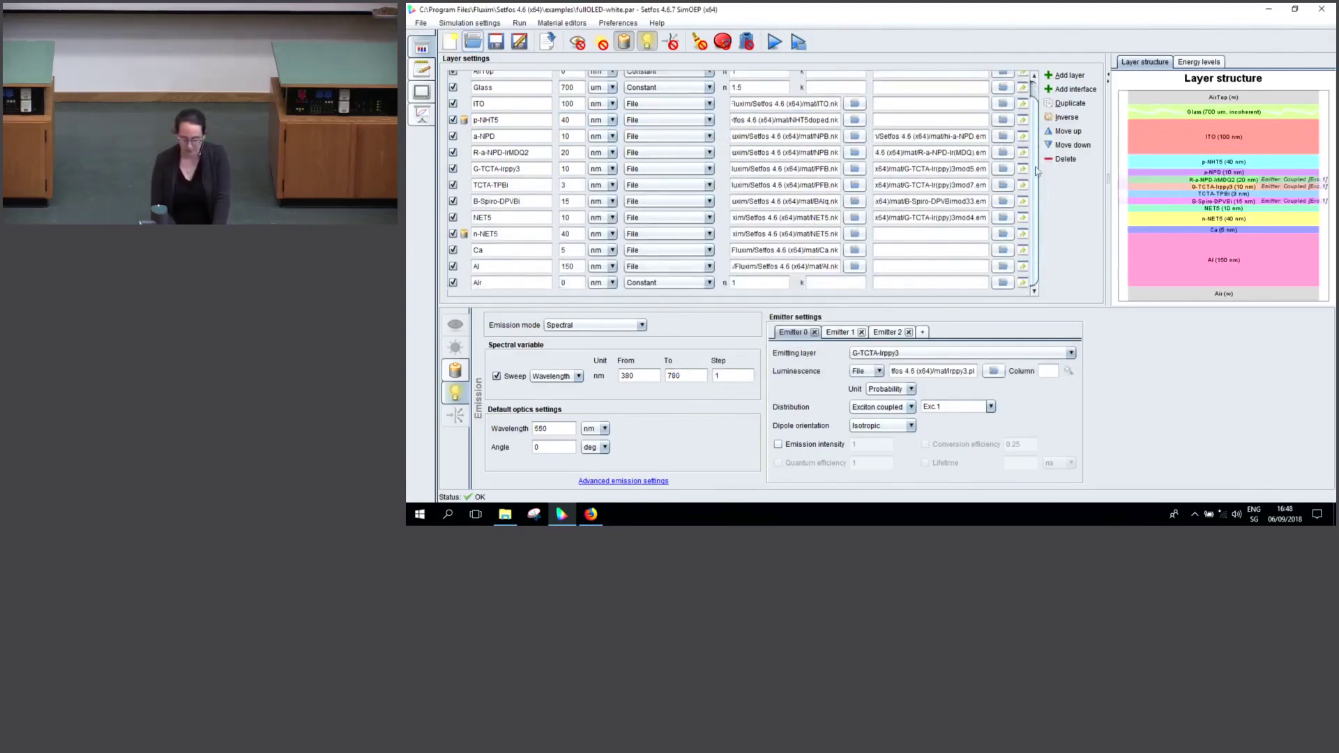
{"action": "scroll", "coordinate": [1040, 164], "scroll_direction": "up", "scroll_amount": 1}
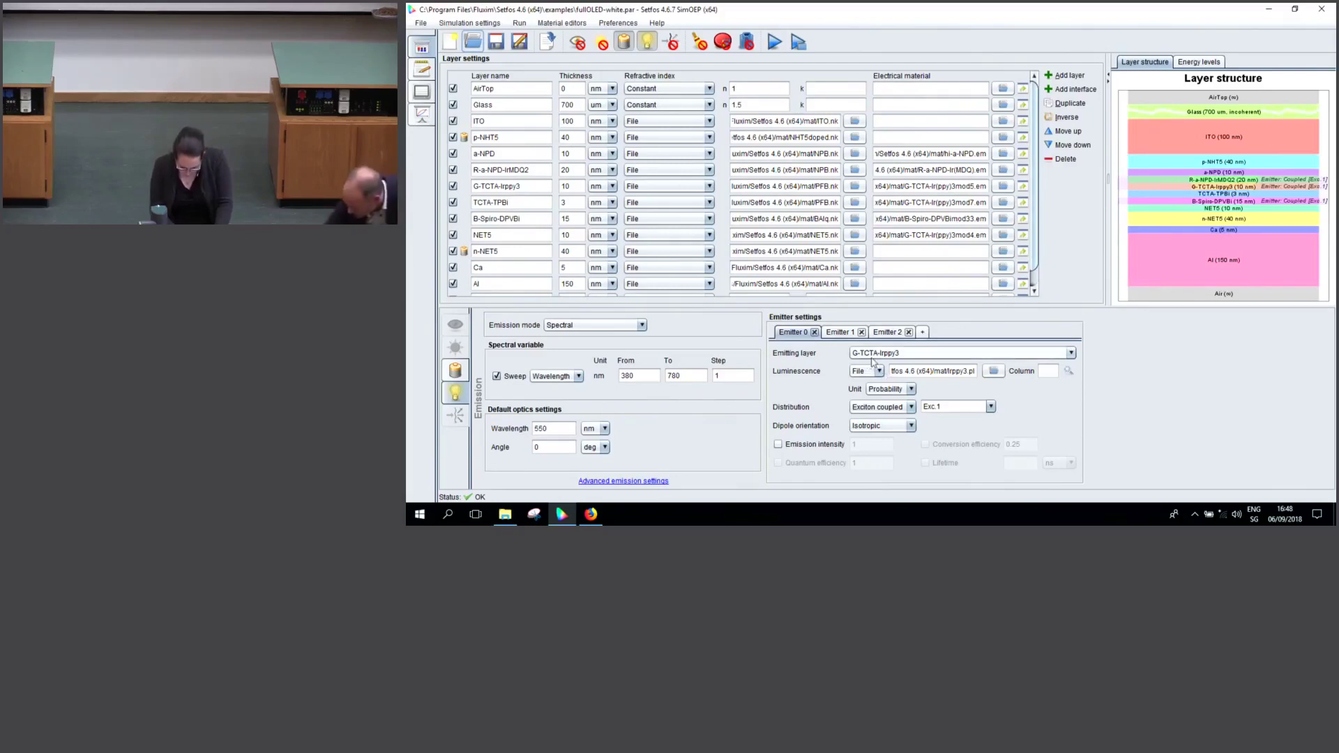
{"action": "left_click", "coordinate": [846, 334]}
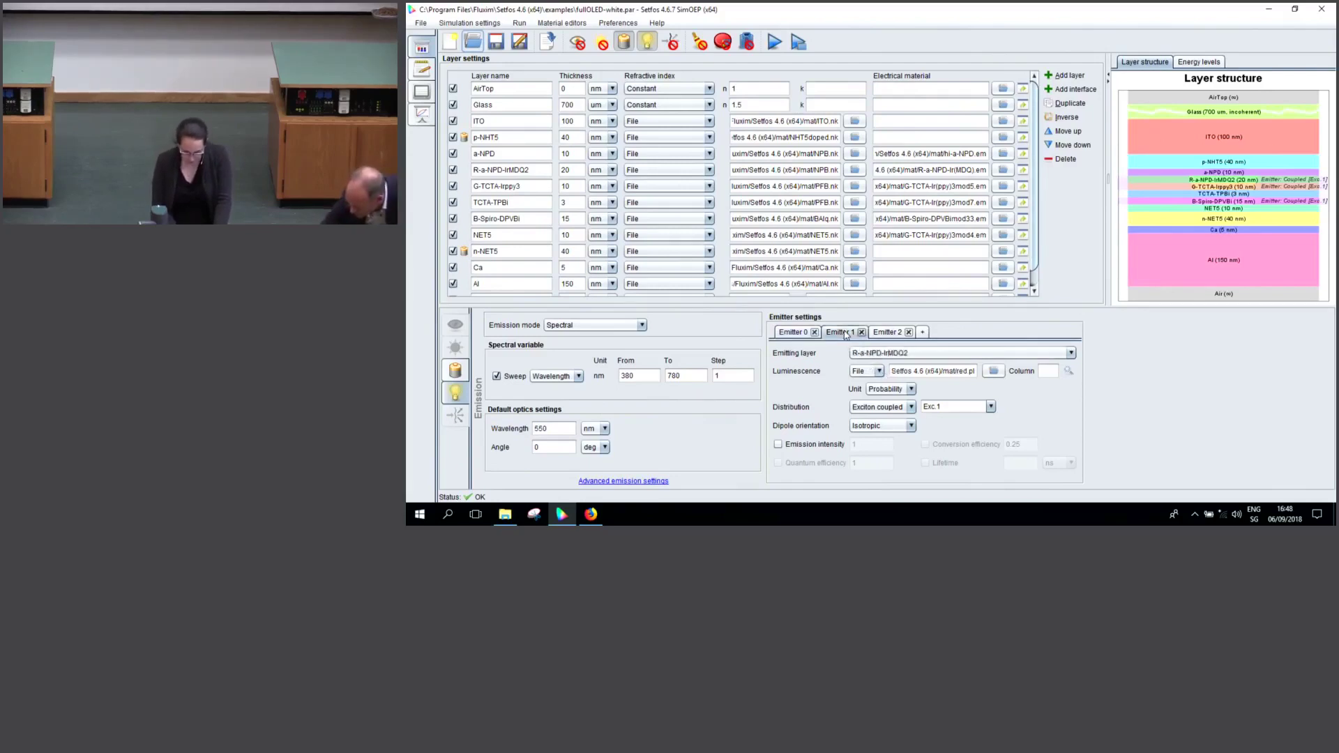
{"action": "left_click", "coordinate": [885, 333]}
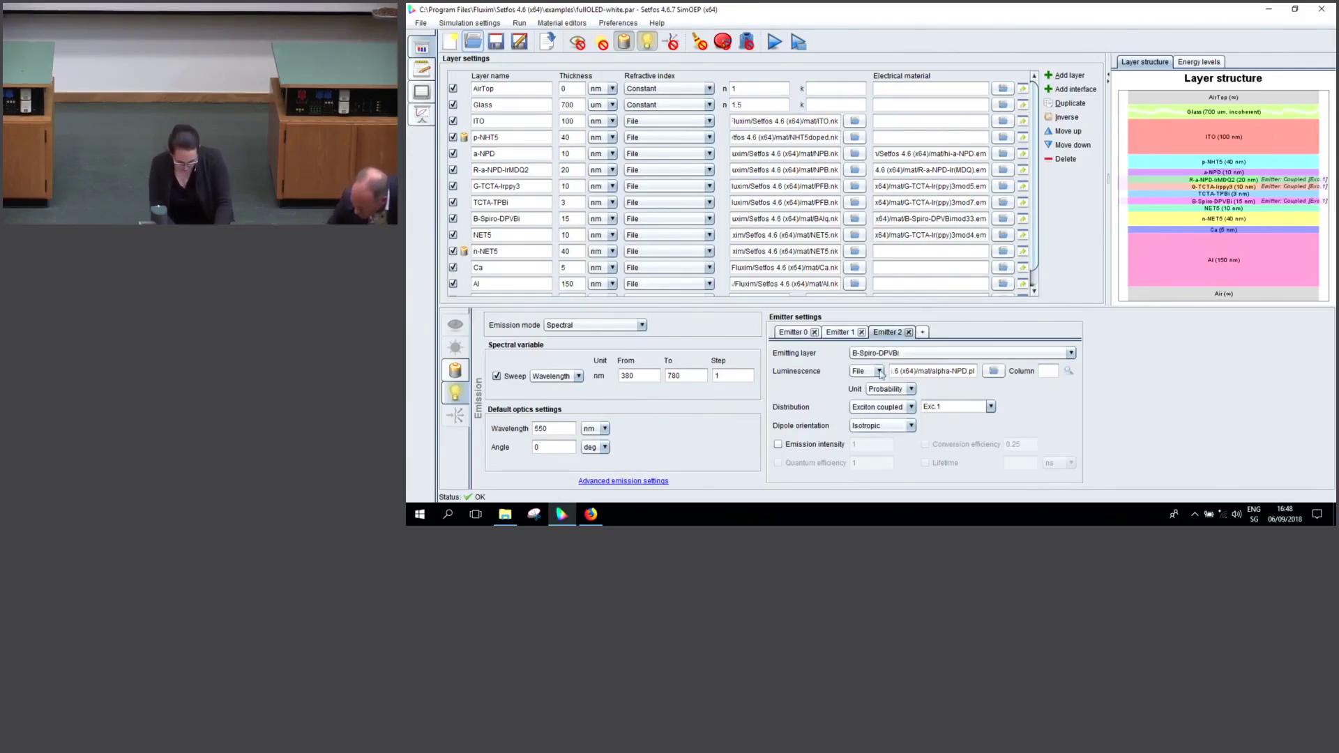
{"action": "left_click", "coordinate": [841, 333]}
{"action": "left_click", "coordinate": [792, 332]}
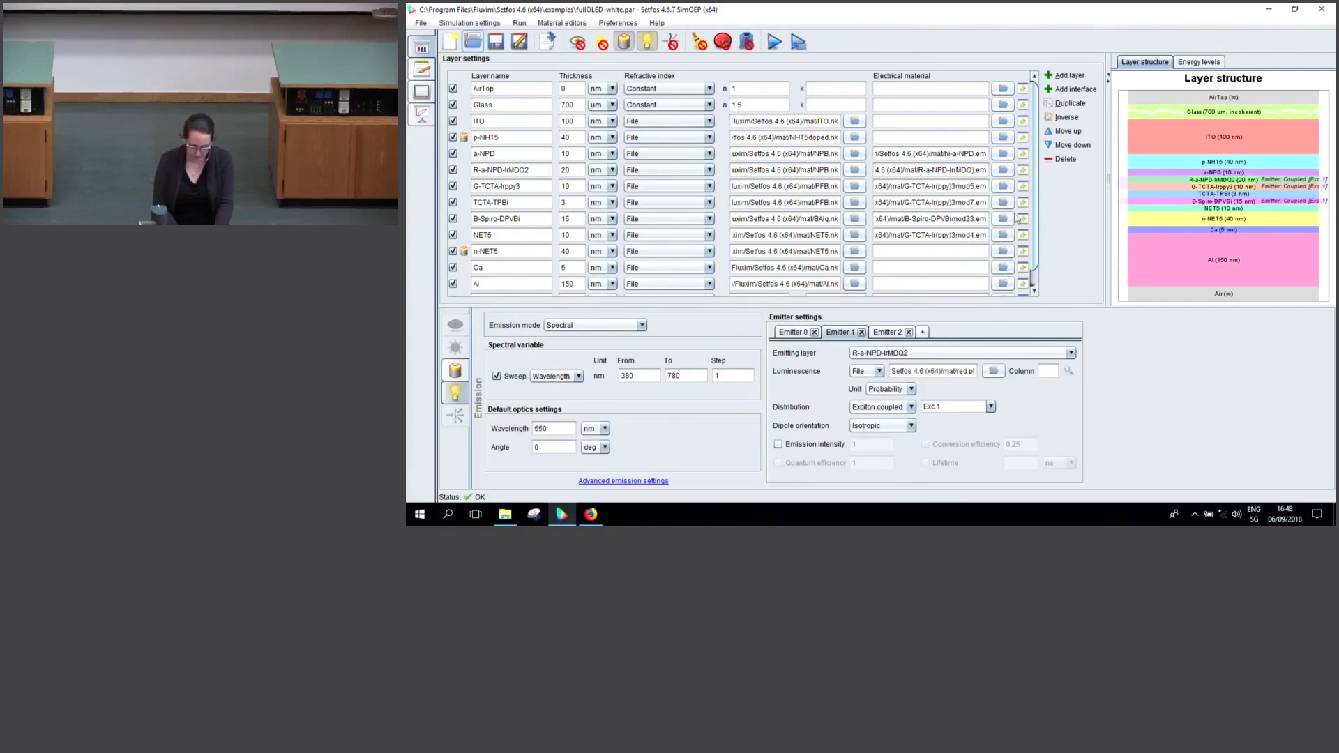
{"action": "scroll", "coordinate": [1037, 201], "scroll_direction": "down", "scroll_amount": 1}
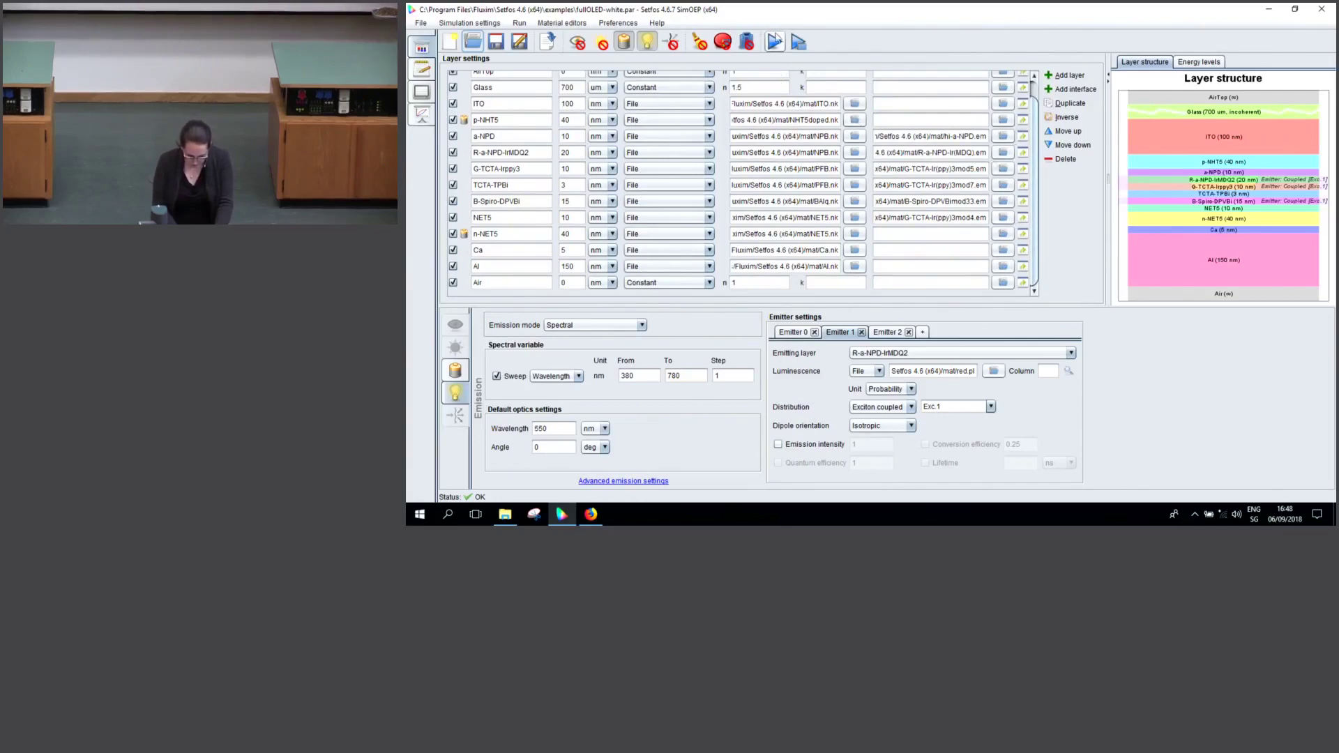
Run the simulation and examine the charge density, recombination, optical exciton density and spectral emission plots
{"action": "left_click", "coordinate": [773, 43]}
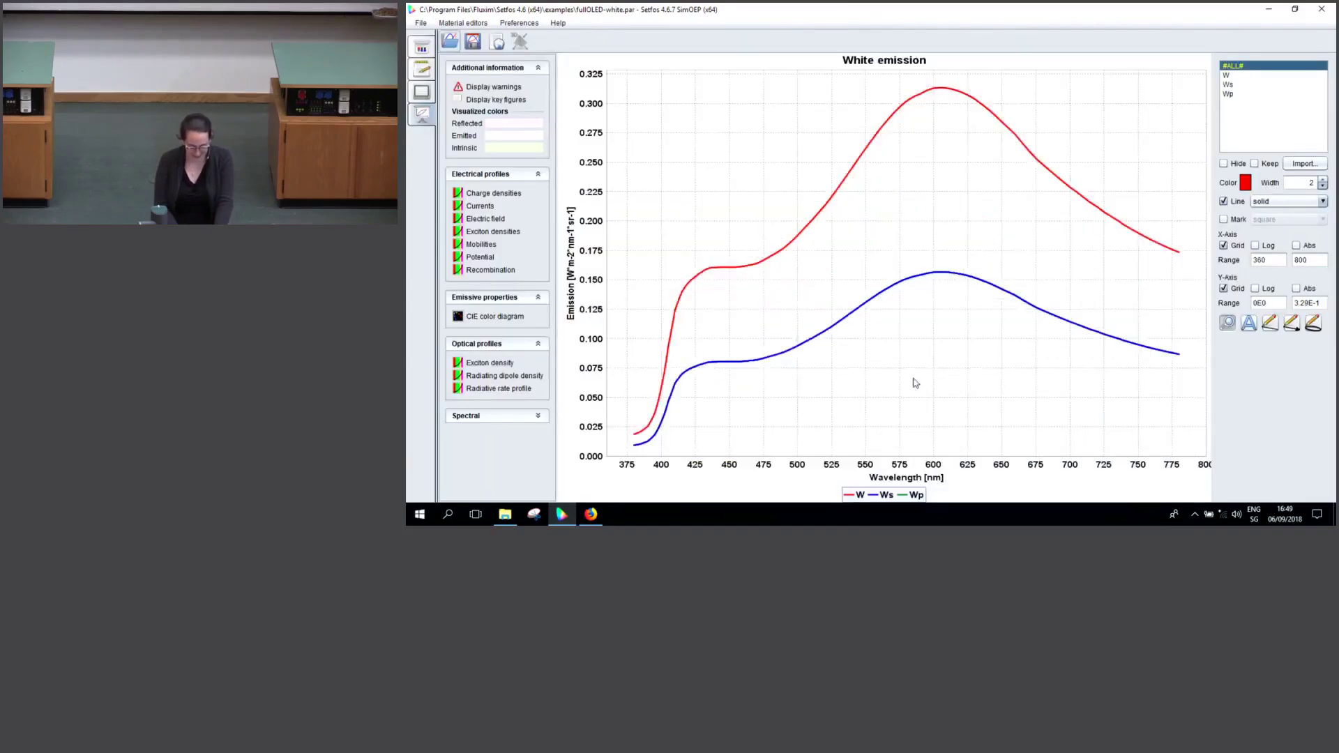
{"action": "left_click", "coordinate": [499, 193]}
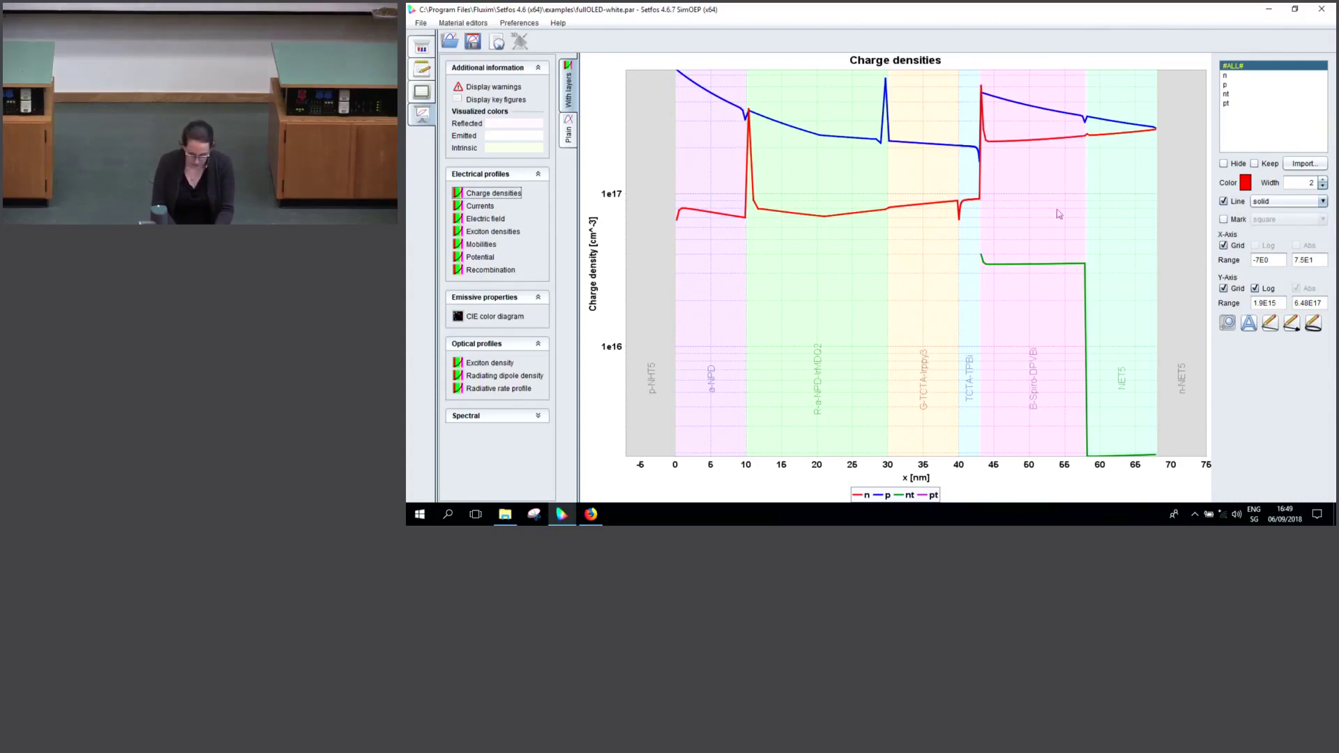
{"action": "left_click", "coordinate": [490, 270]}
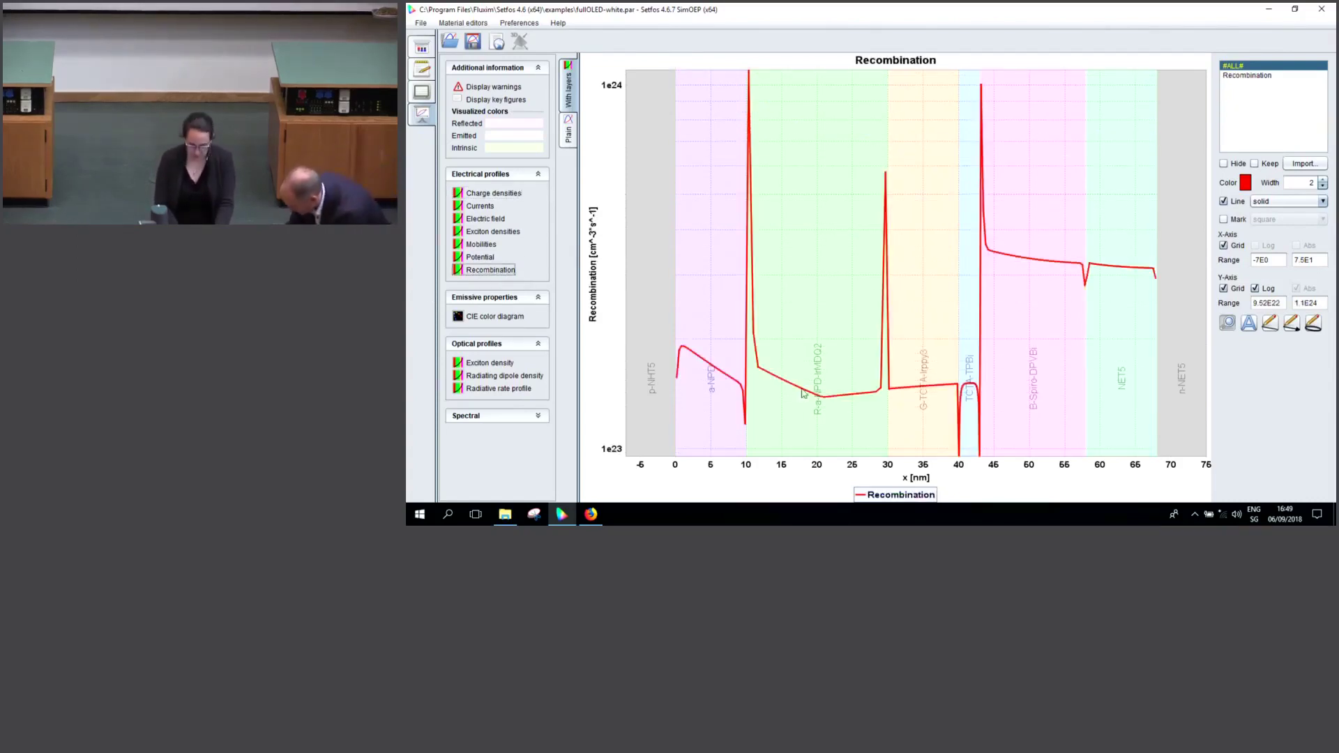
{"action": "left_click", "coordinate": [490, 362]}
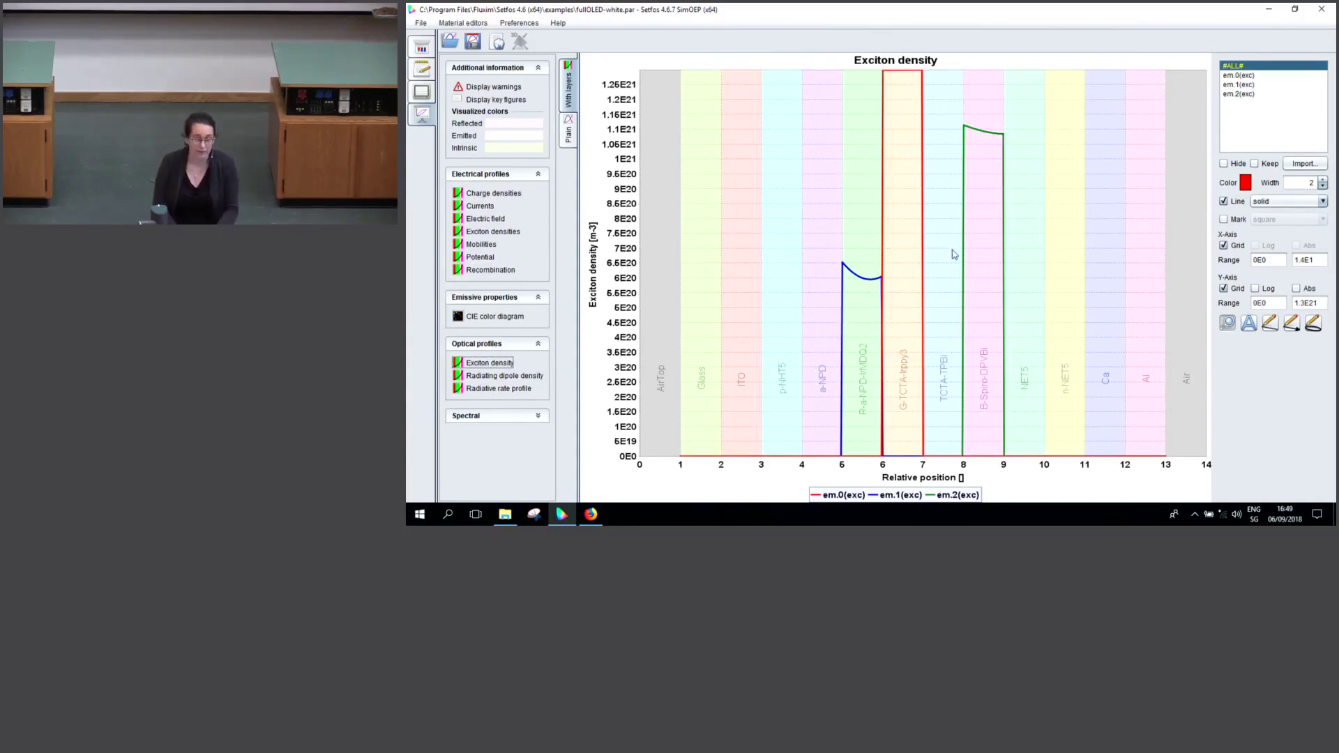
{"action": "left_click", "coordinate": [455, 419]}
{"action": "left_click", "coordinate": [481, 437]}
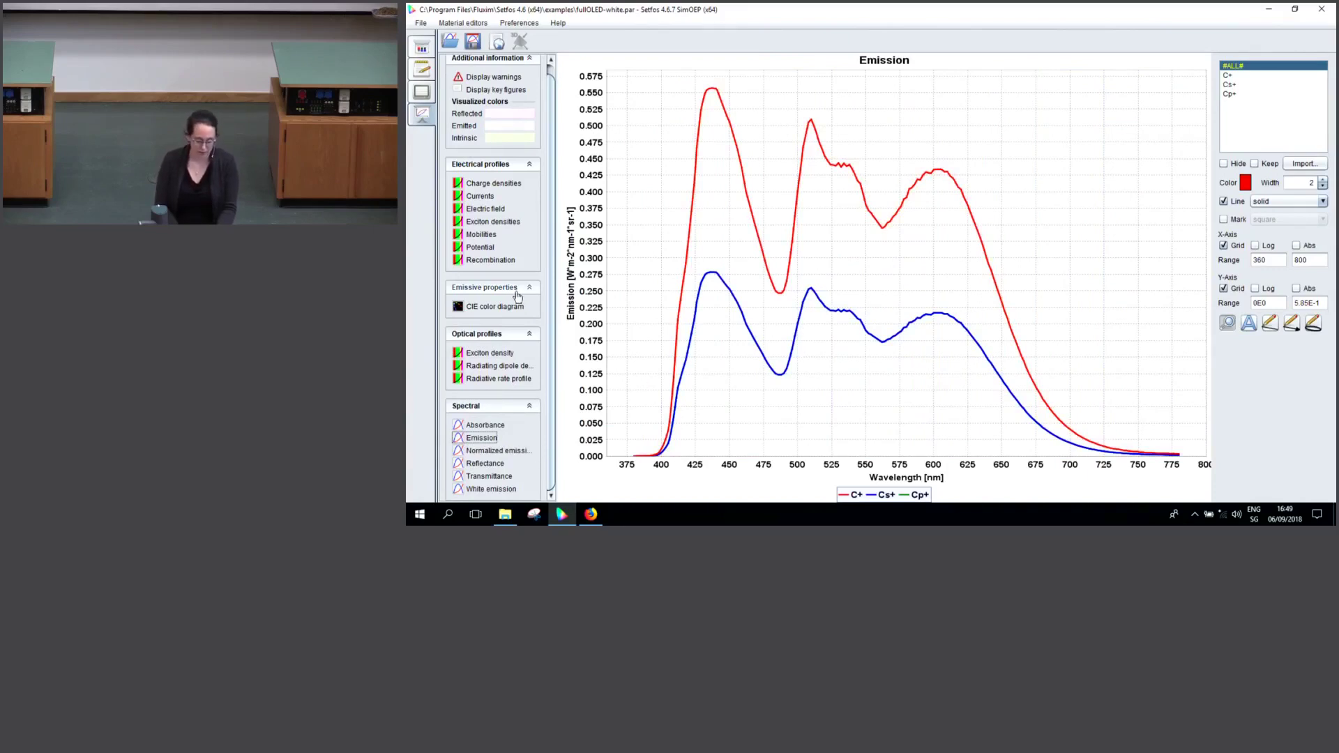
View the luminescence spectra Irppy3.pl, red.pl and alpha-NPD.pl of the three emitters and compare them with the simulated emission plot
{"action": "left_click", "coordinate": [427, 47]}
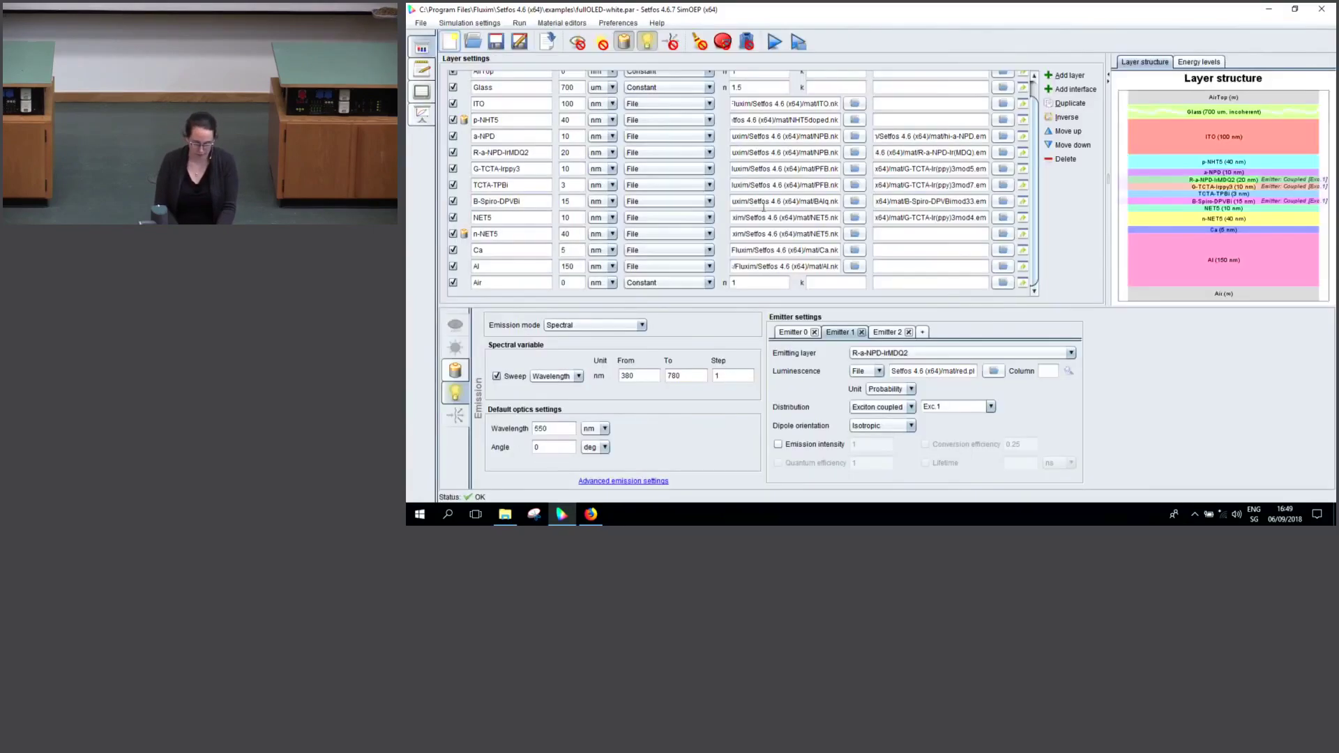
{"action": "left_click", "coordinate": [793, 332]}
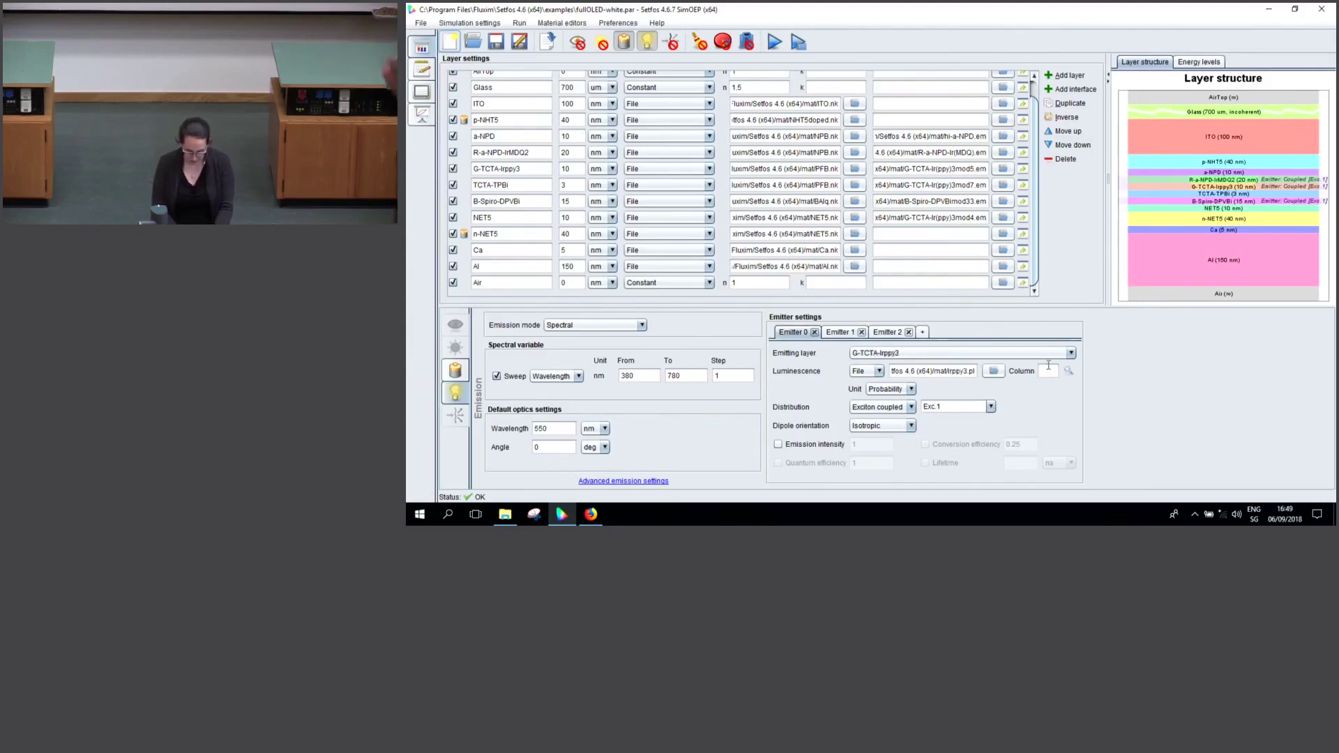
{"action": "left_click", "coordinate": [1067, 373]}
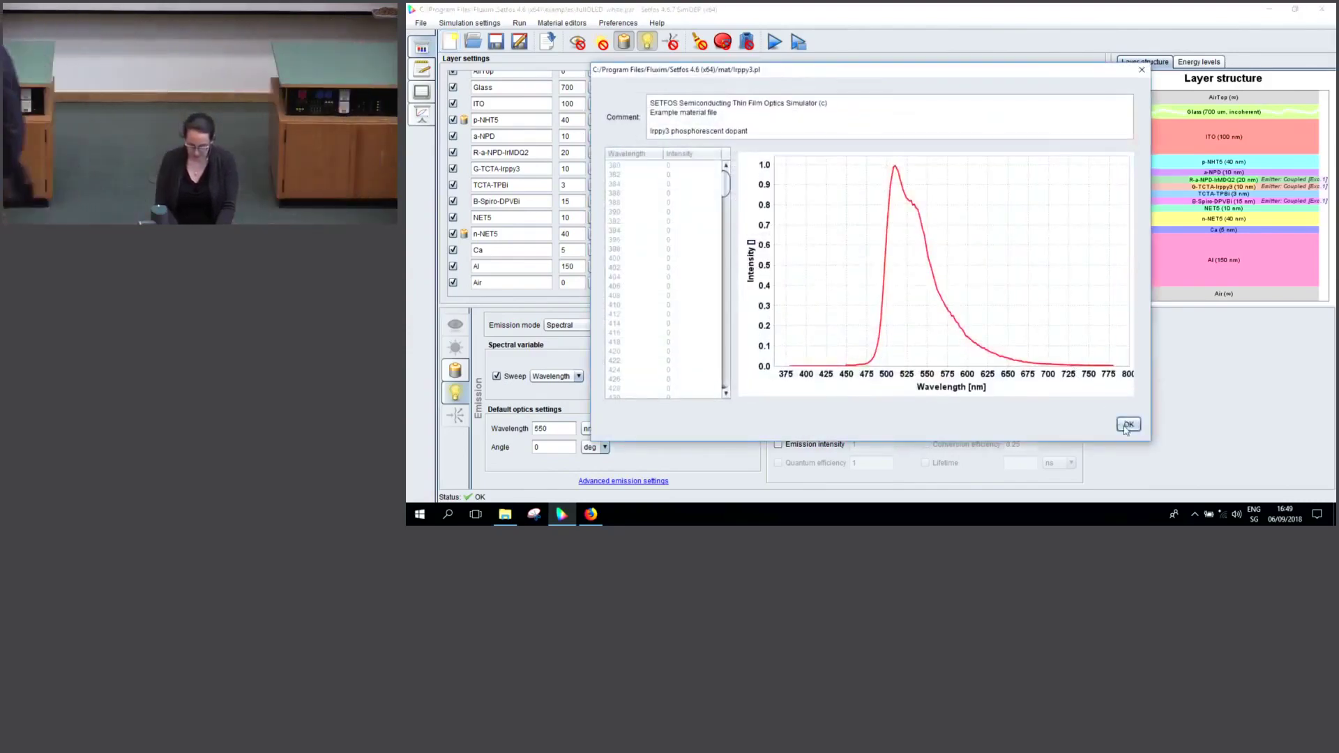
{"action": "left_click", "coordinate": [1121, 419]}
{"action": "left_click", "coordinate": [841, 332]}
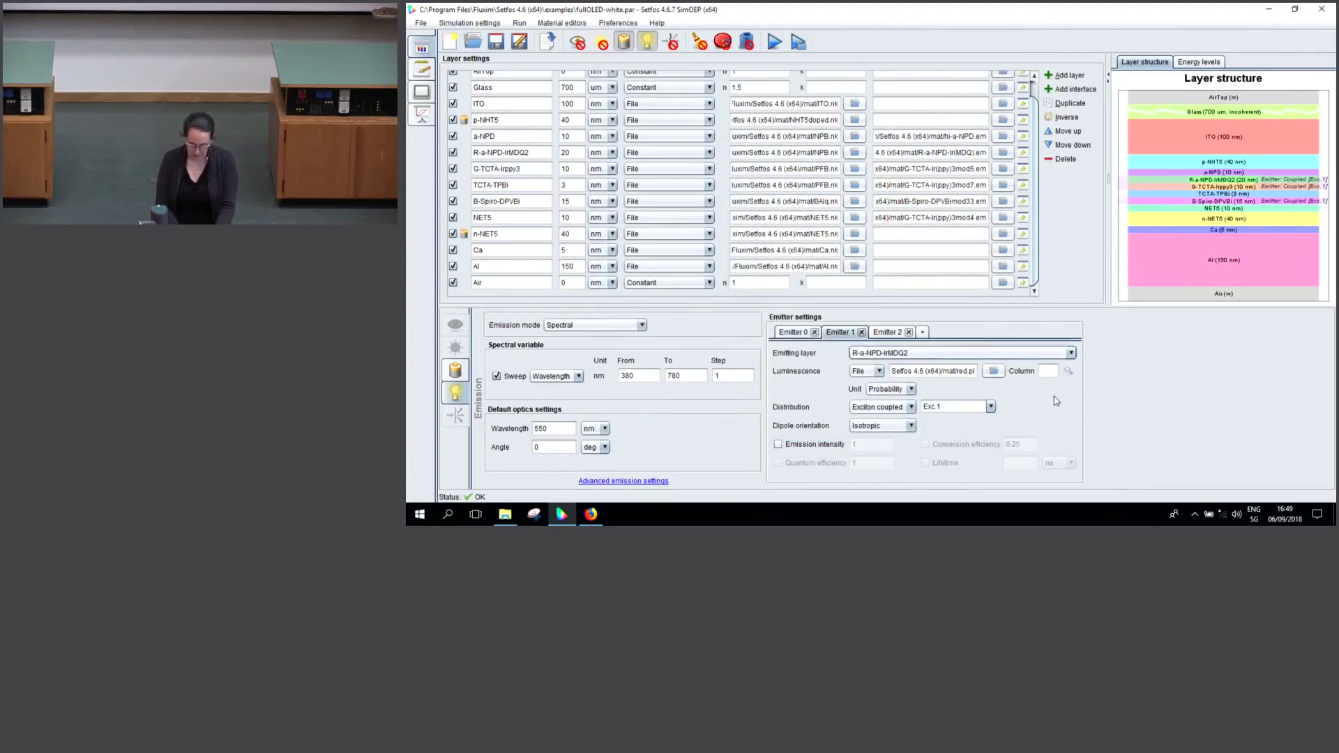
{"action": "left_click", "coordinate": [1067, 372]}
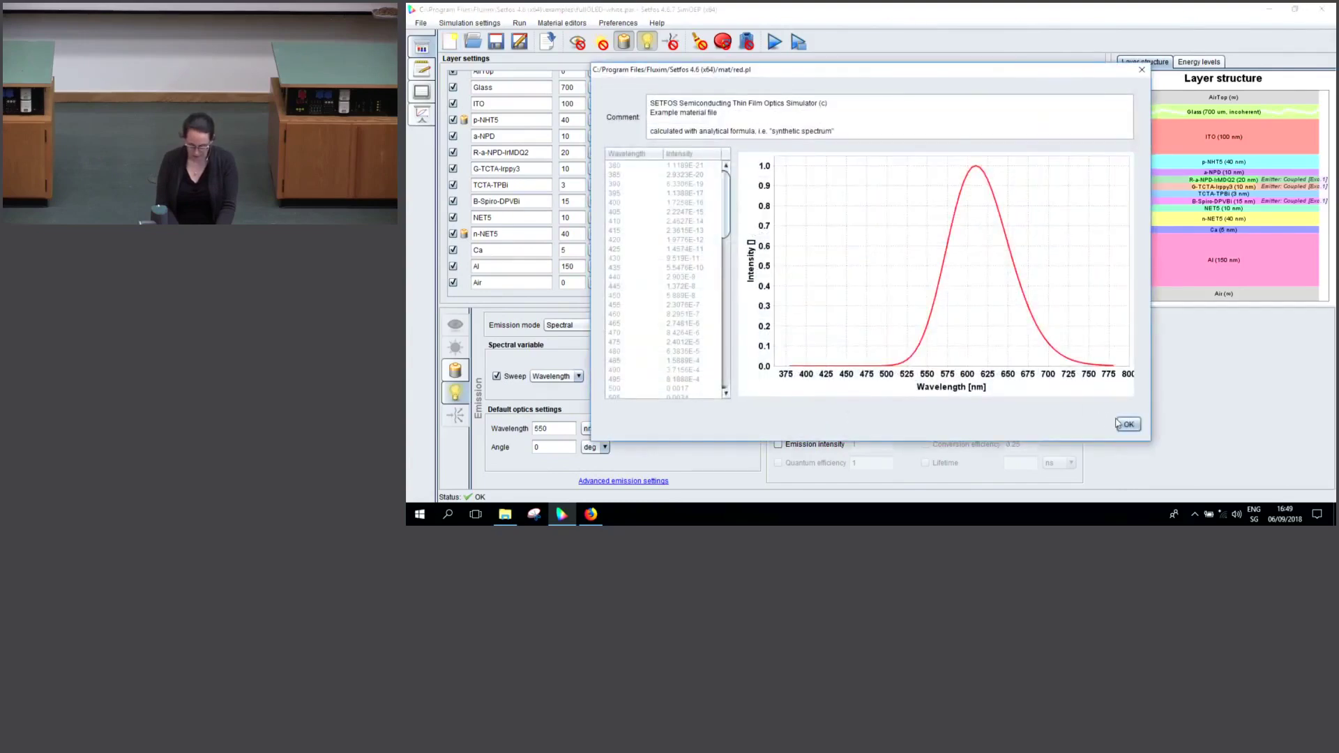
{"action": "left_click", "coordinate": [1123, 424]}
{"action": "left_click", "coordinate": [889, 332]}
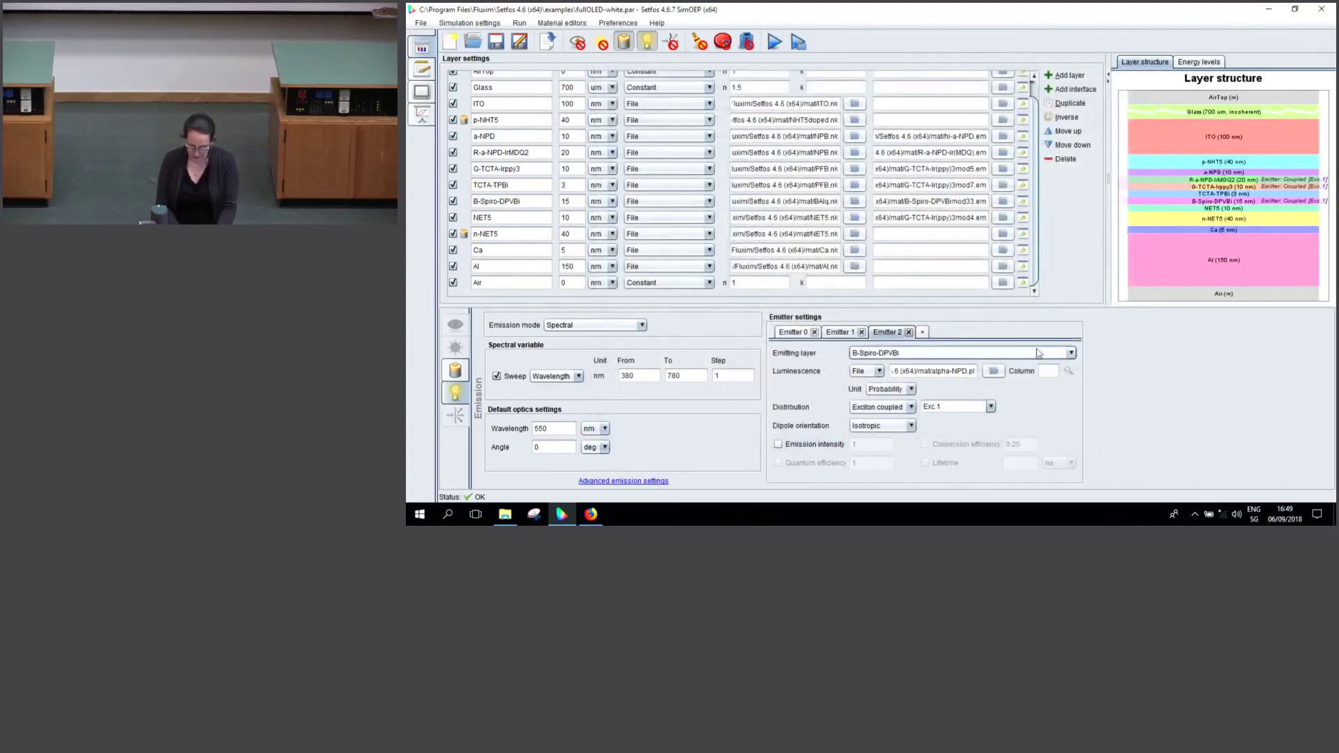
{"action": "left_click", "coordinate": [1068, 372]}
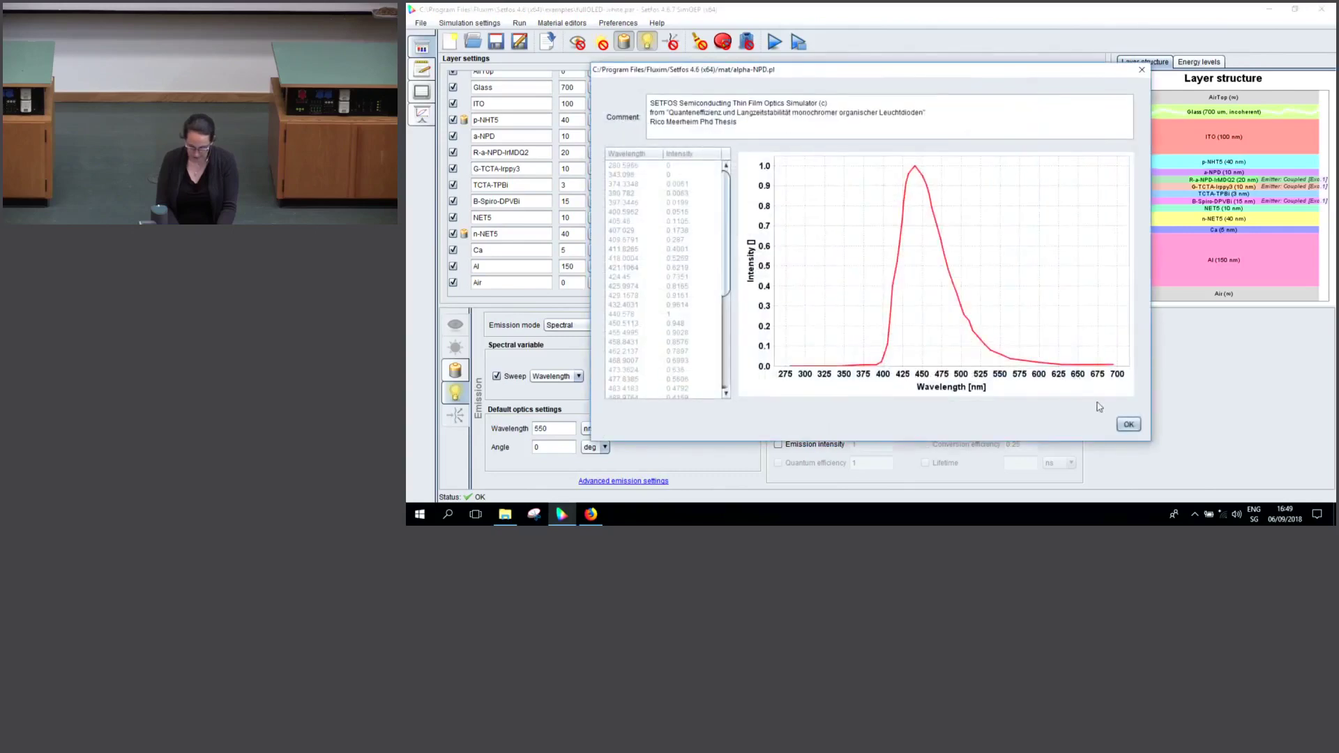
{"action": "left_click", "coordinate": [1128, 424]}
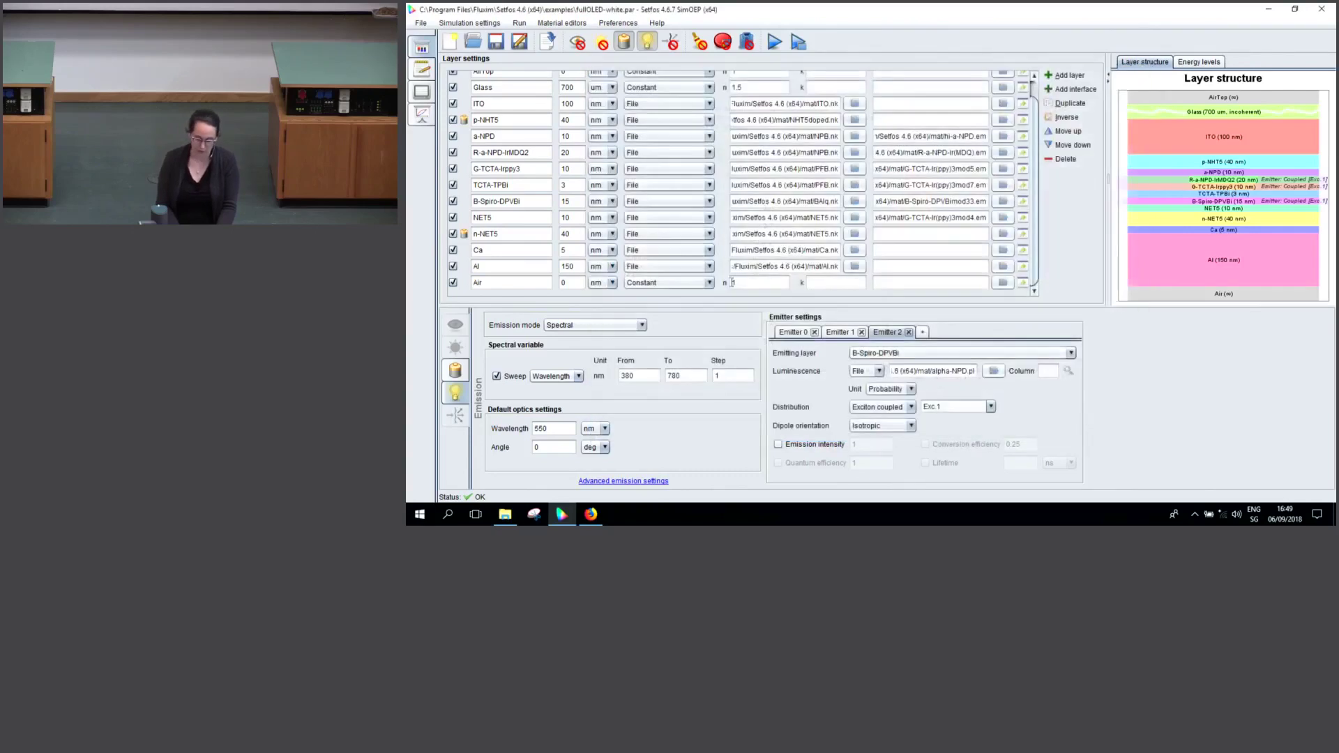
{"action": "left_click", "coordinate": [423, 112]}
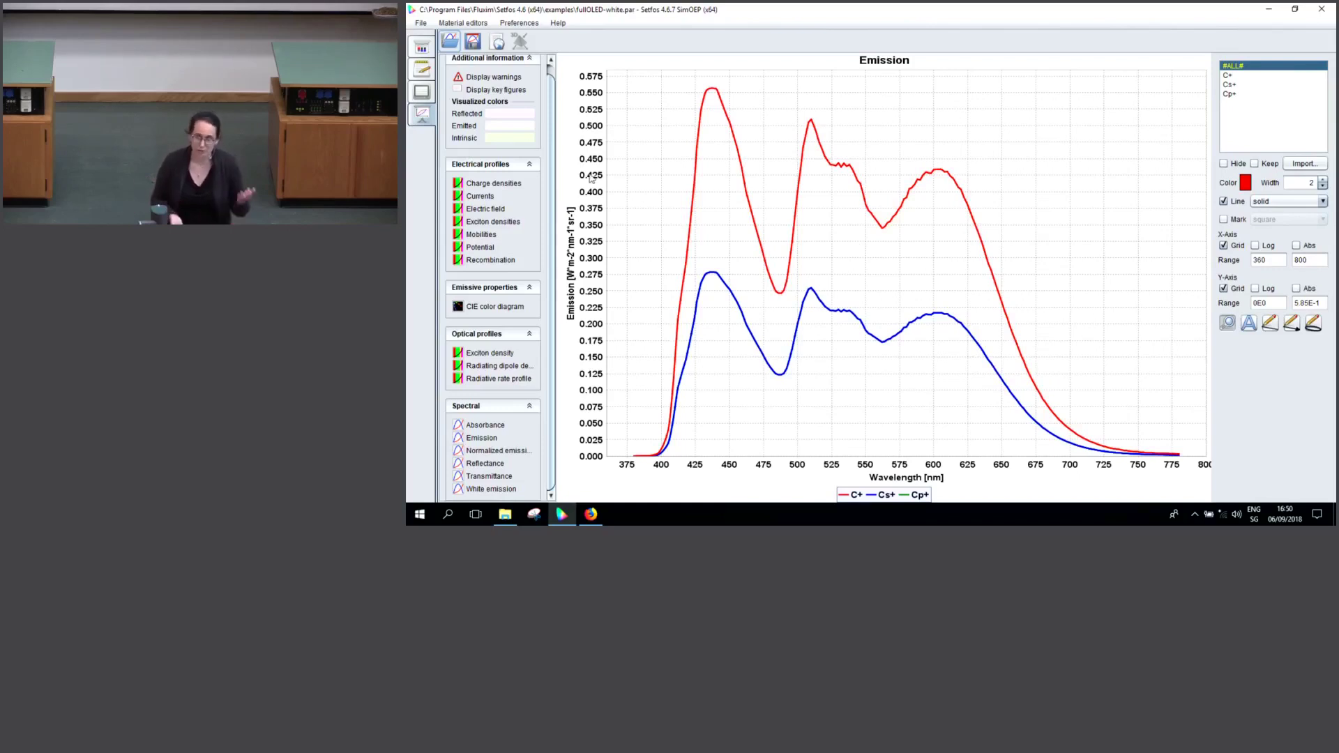
Enable the sweep mode and define a linear Voltage sweep from 0 to 10 V with a step of 1
{"action": "left_click", "coordinate": [420, 45]}
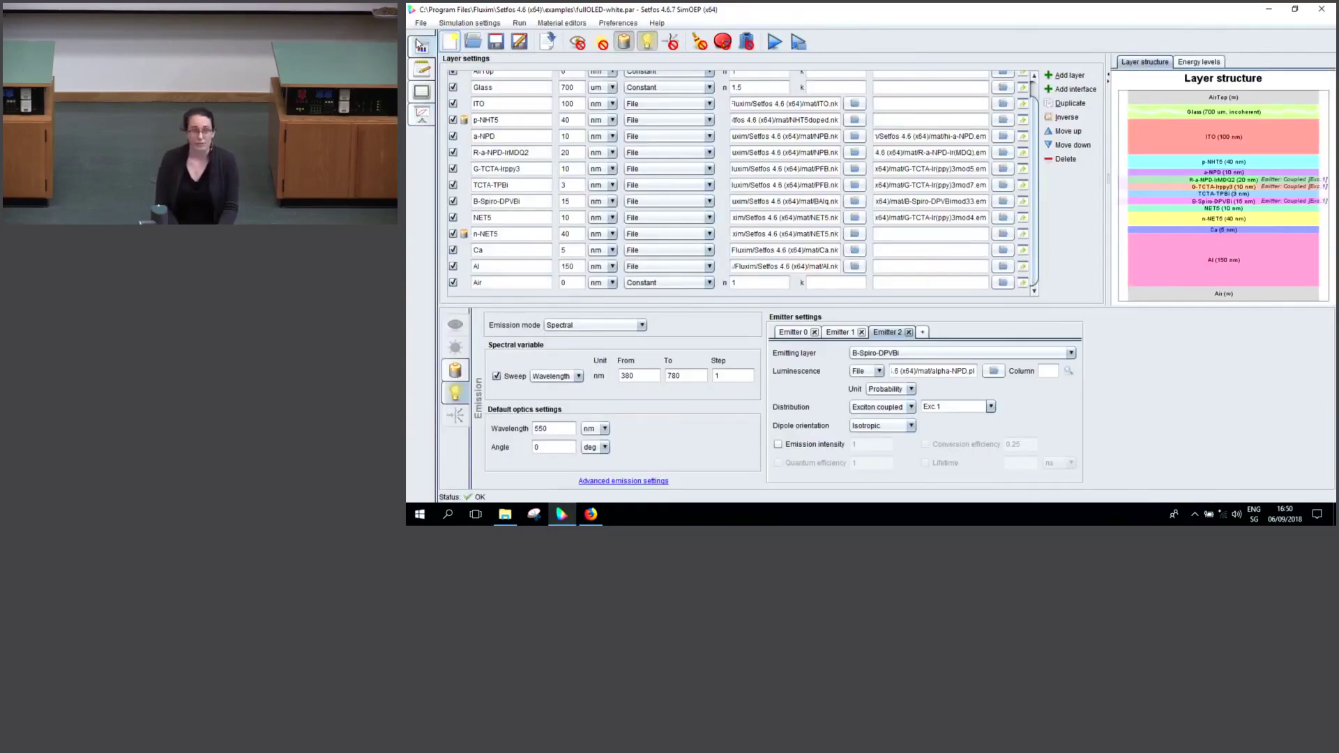
{"action": "left_click", "coordinate": [699, 41]}
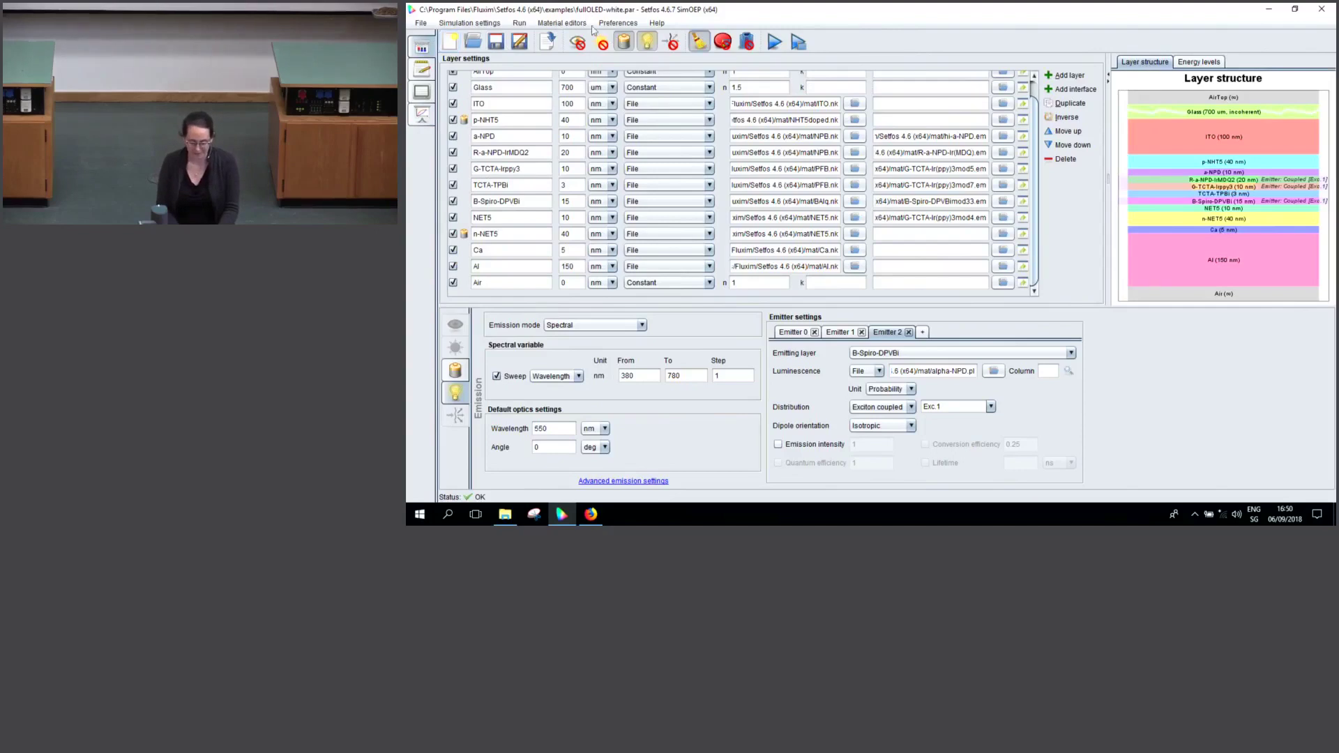
{"action": "left_click", "coordinate": [450, 23]}
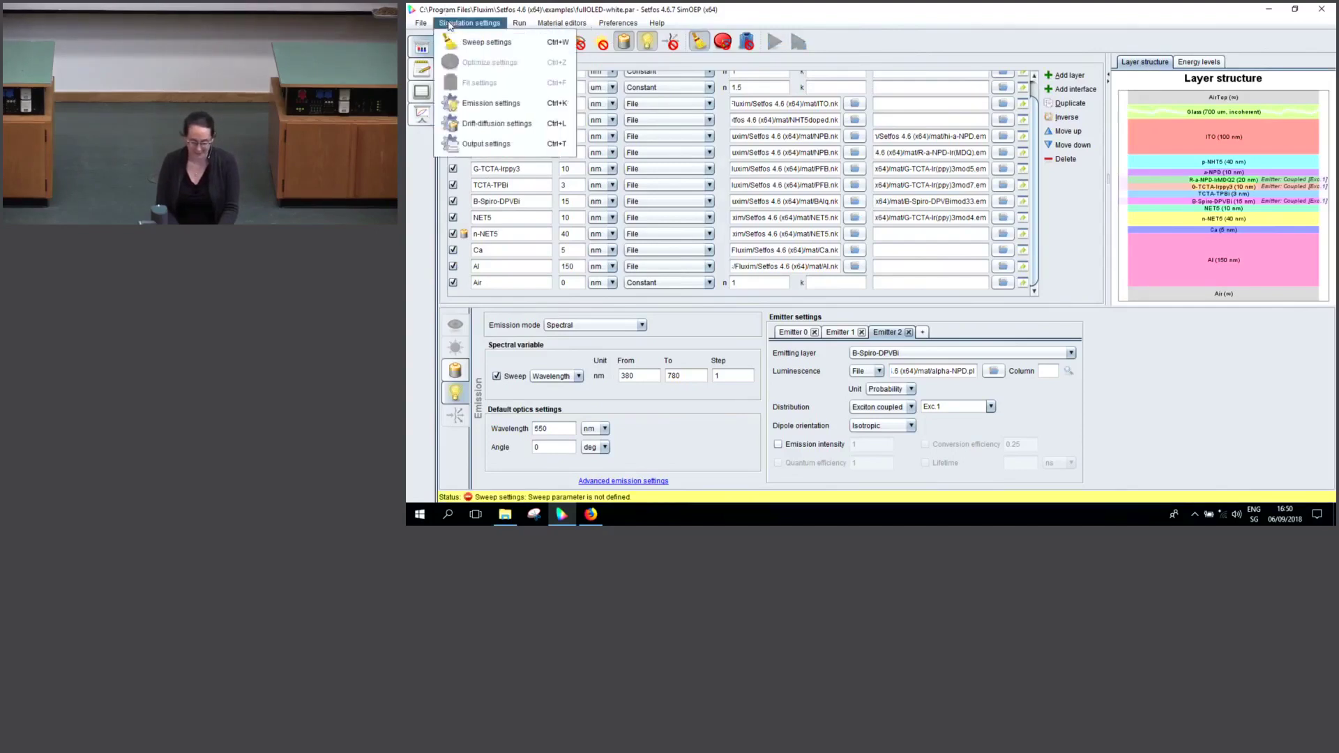
{"action": "left_click", "coordinate": [495, 44]}
{"action": "left_click", "coordinate": [672, 126]}
{"action": "type", "text": "vol"}
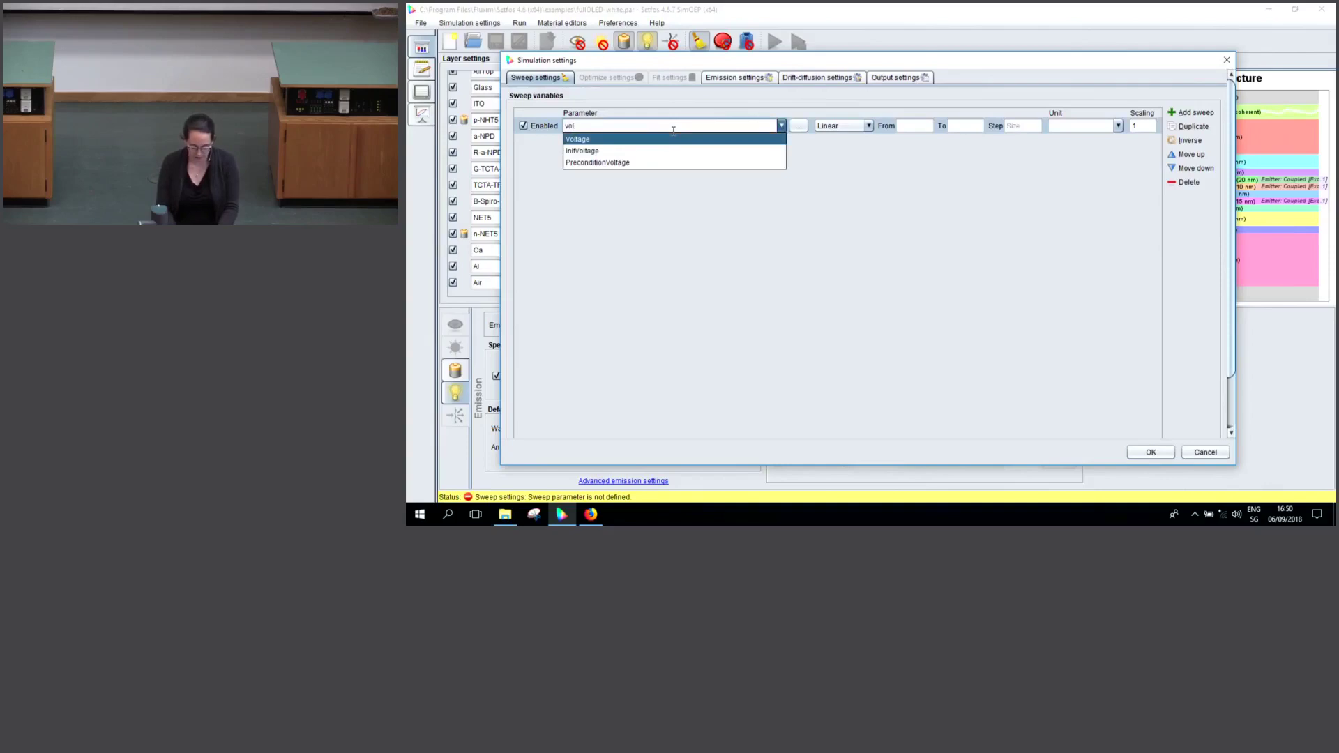
{"action": "key", "text": "Return"}
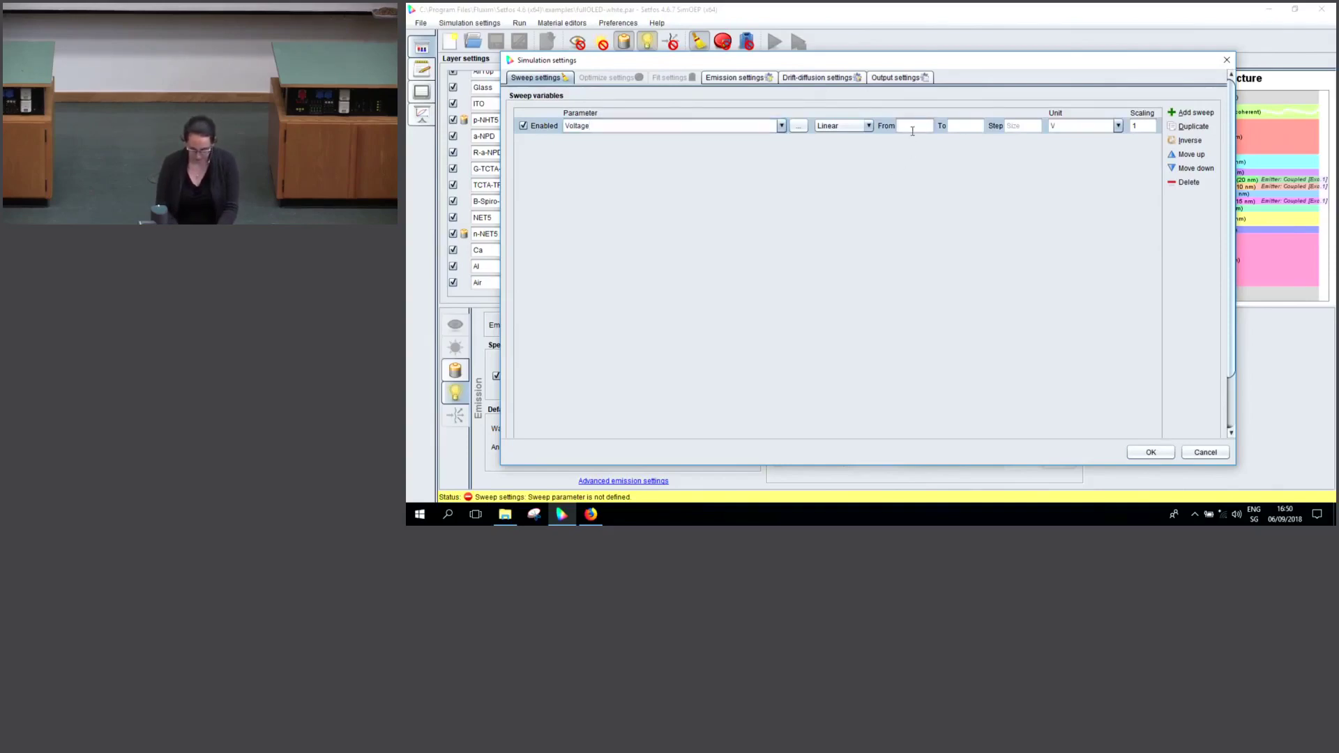
{"action": "key", "text": "Tab"}
{"action": "left_click", "coordinate": [1150, 451]}
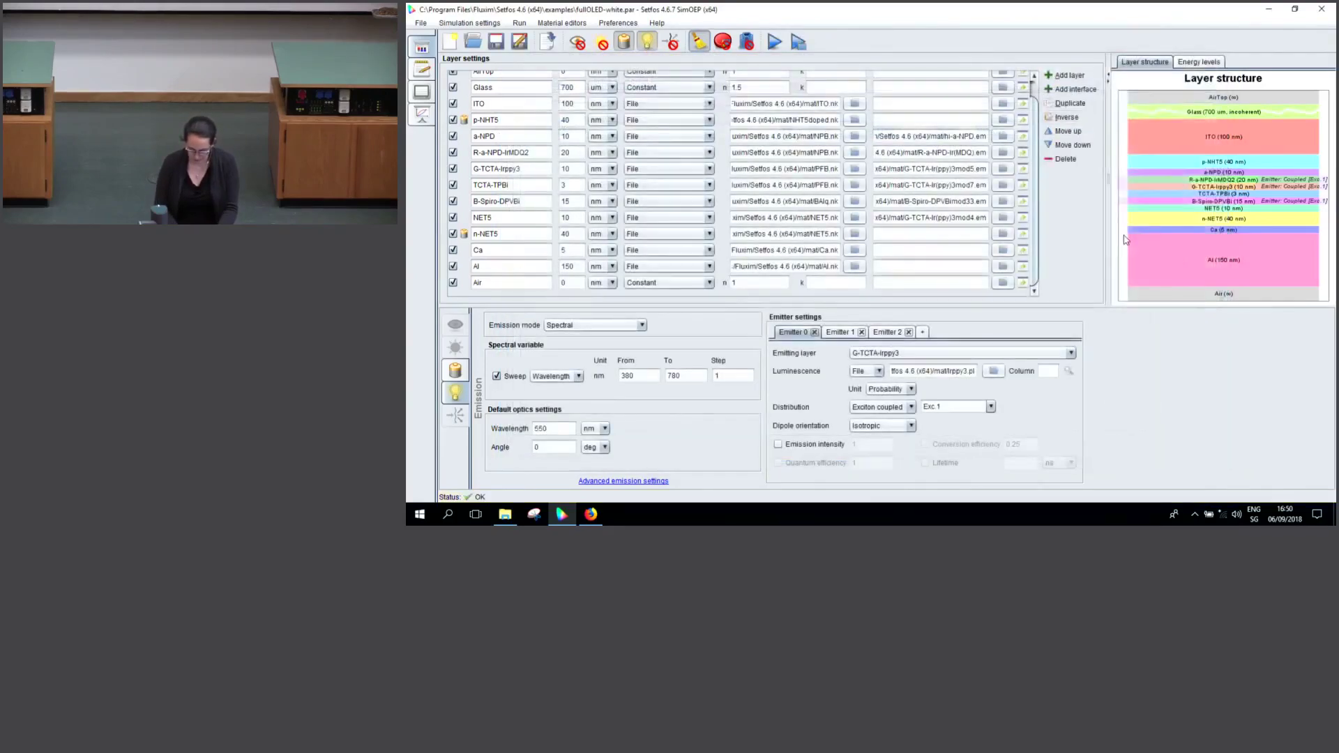
Run the voltage sweep simulation and show the resulting emission spectra
{"action": "left_click", "coordinate": [774, 42]}
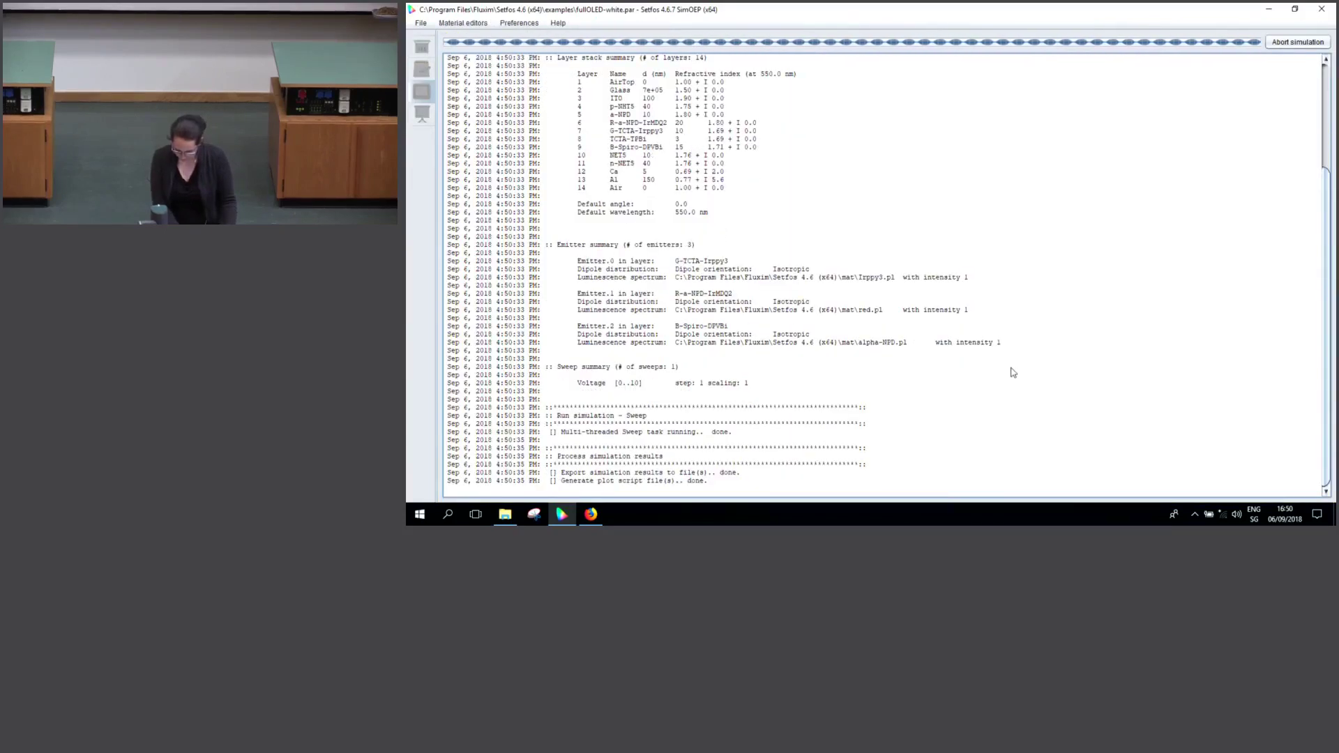
{"action": "left_click", "coordinate": [557, 23]}
{"action": "left_click", "coordinate": [557, 23]}
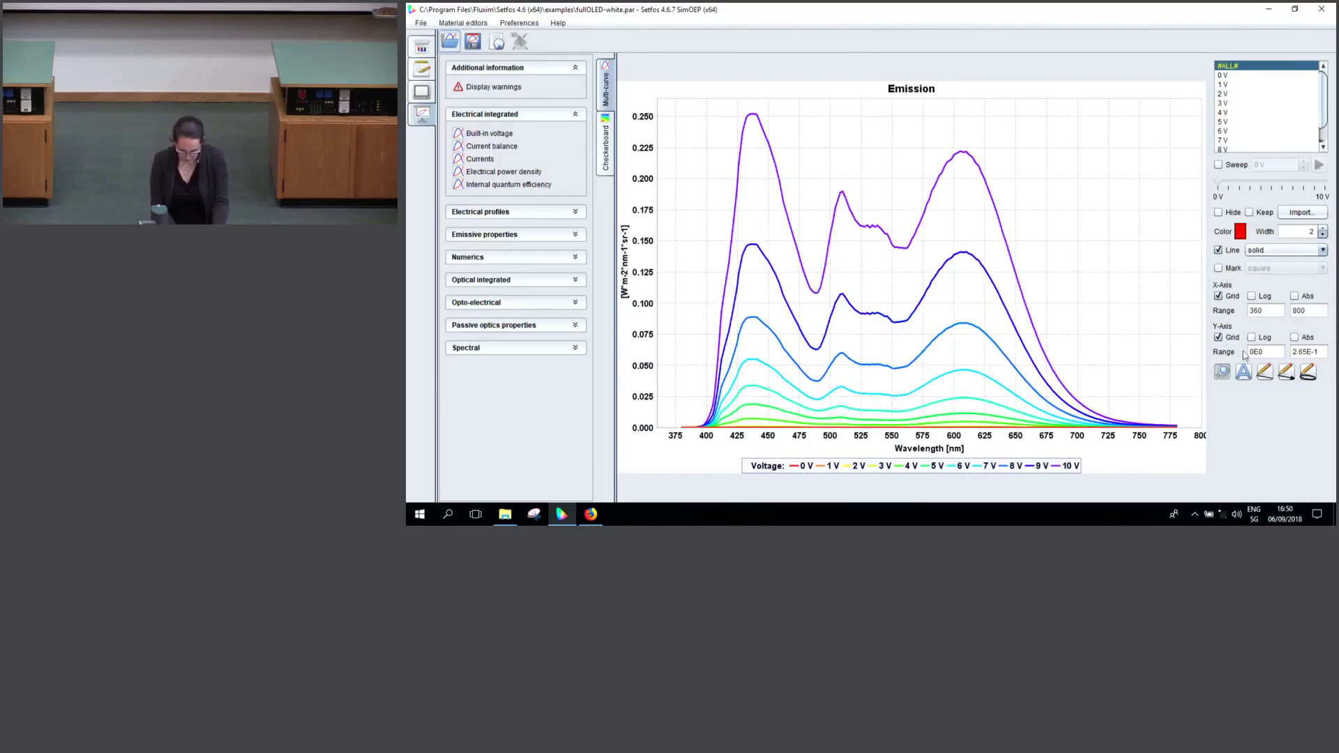
Show the Normalized emission spectrum as a single swept curve and step the voltage from 0 V to 10 V
{"action": "left_click", "coordinate": [1219, 165]}
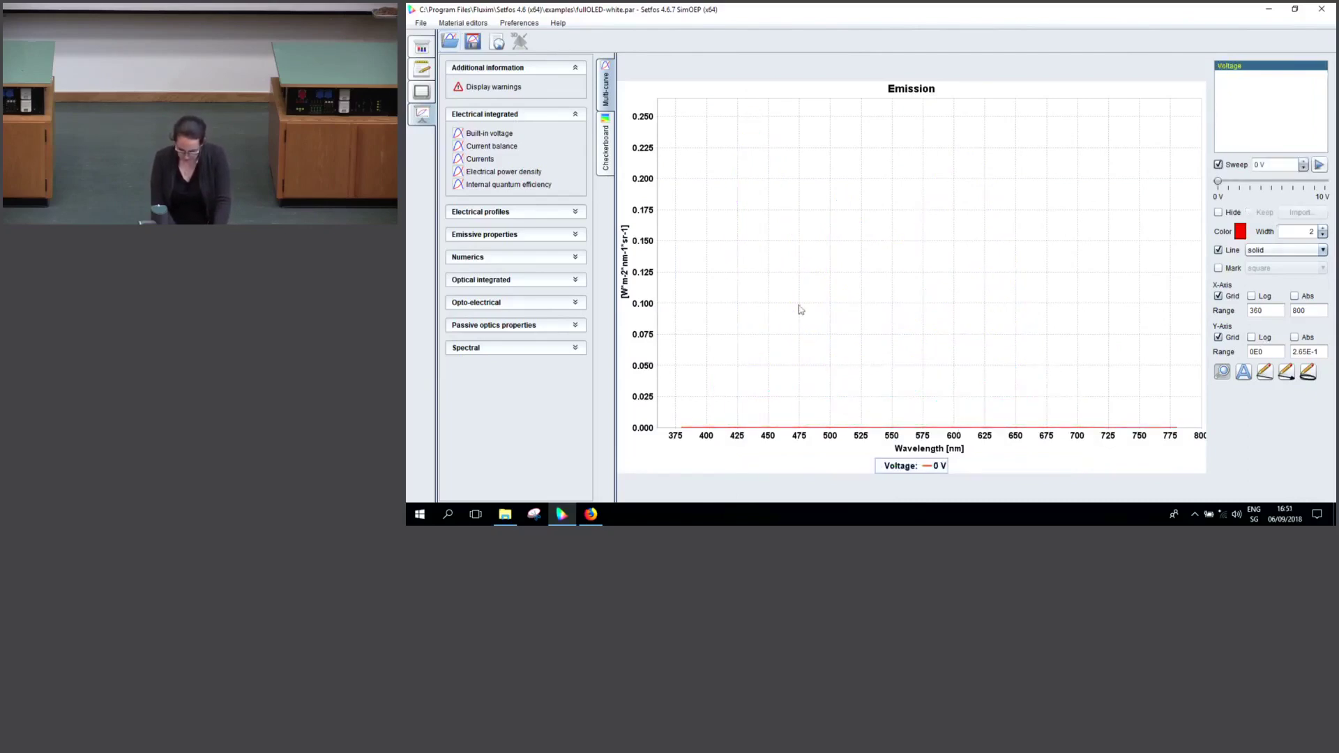
{"action": "left_click", "coordinate": [554, 348]}
{"action": "left_click", "coordinate": [499, 392]}
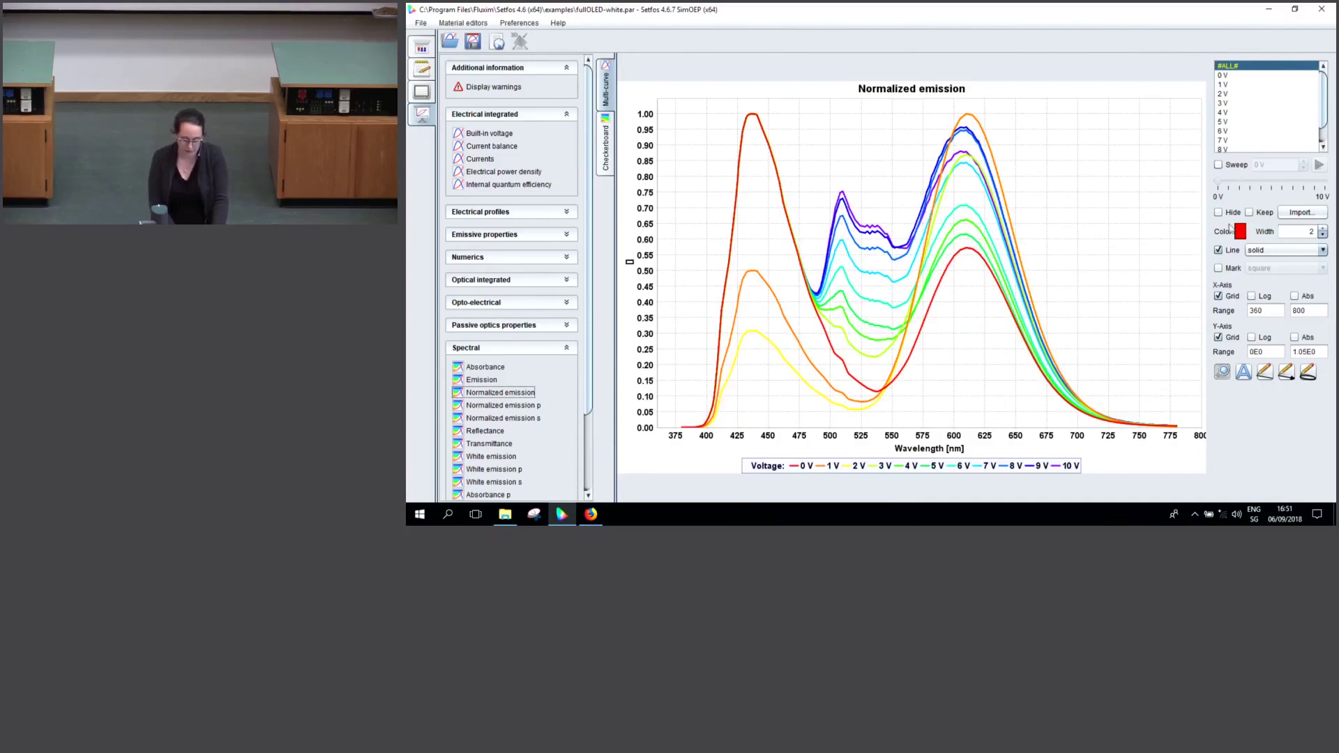
{"action": "left_click", "coordinate": [1218, 166]}
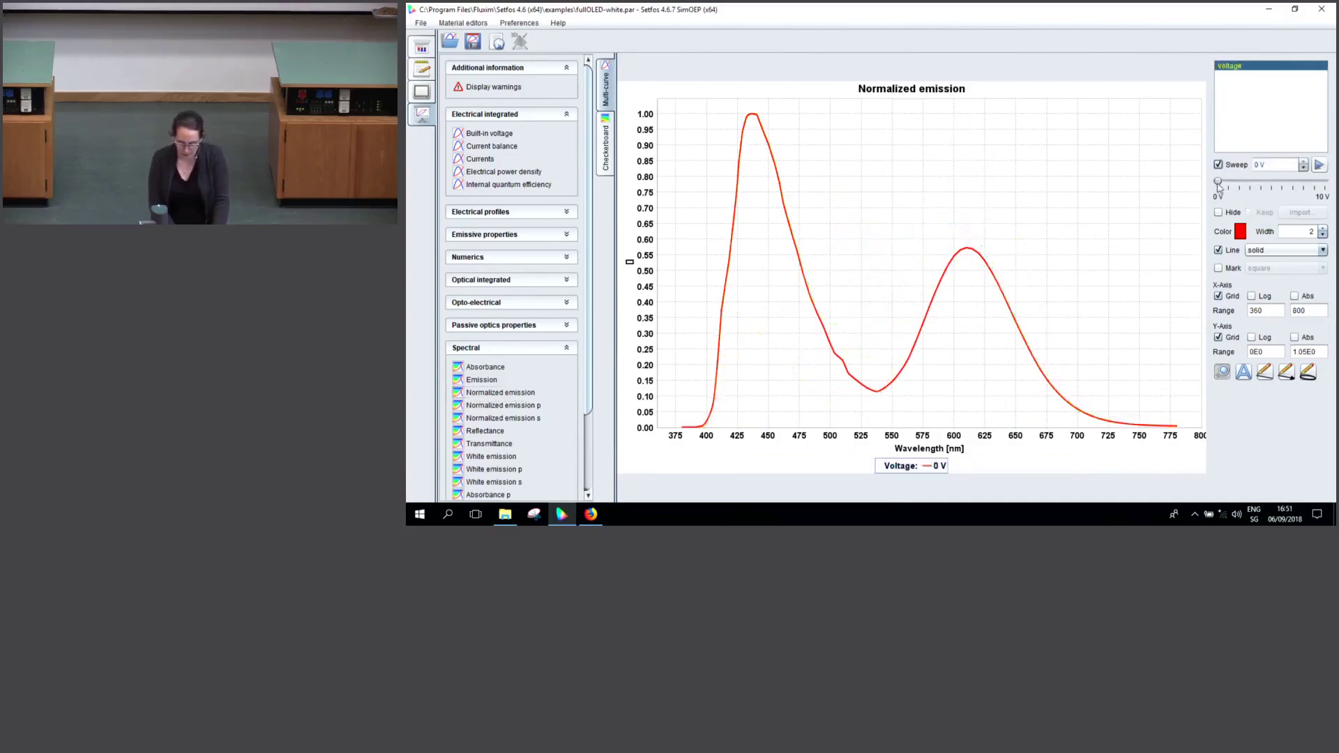
{"action": "left_click_drag", "start_coordinate": [1218, 183], "coordinate": [1327, 179]}
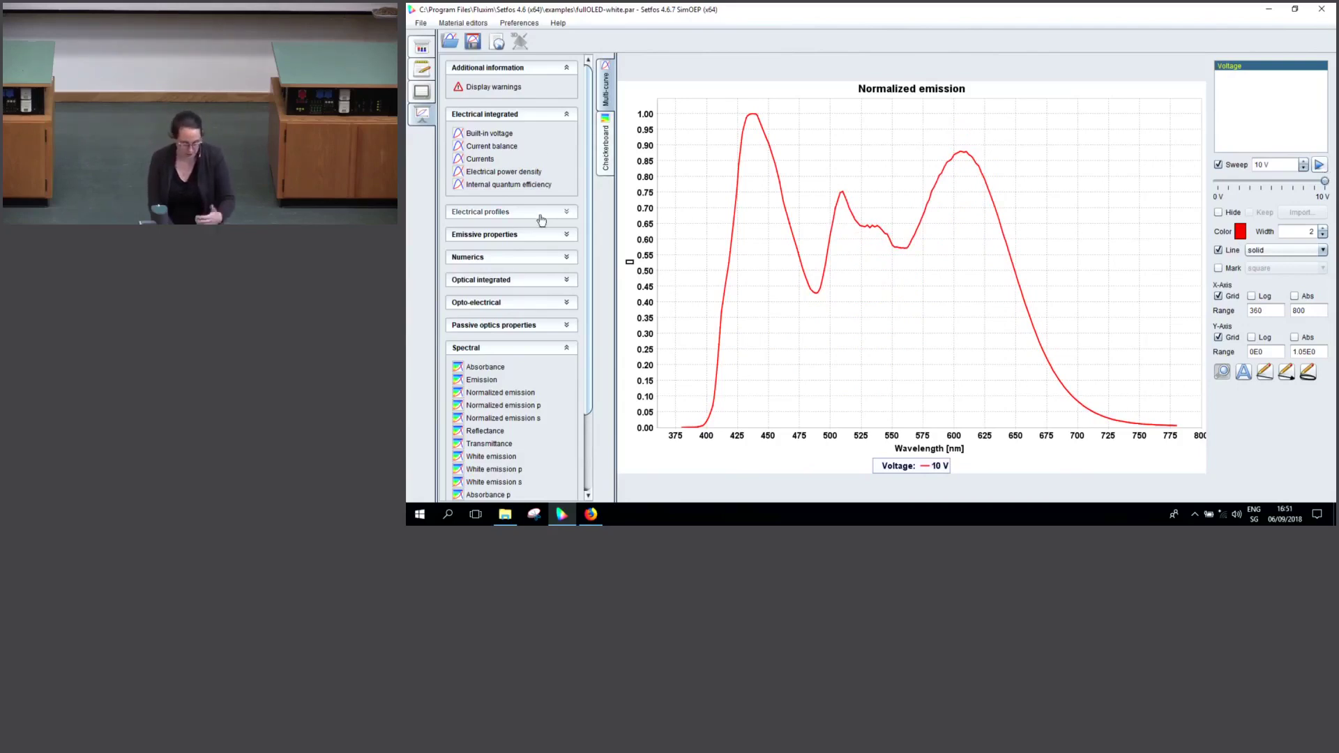
View the Charge densities profile across the layers while sweeping the voltage from 0 V to 10 V
{"action": "left_click", "coordinate": [488, 211]}
{"action": "left_click", "coordinate": [492, 230]}
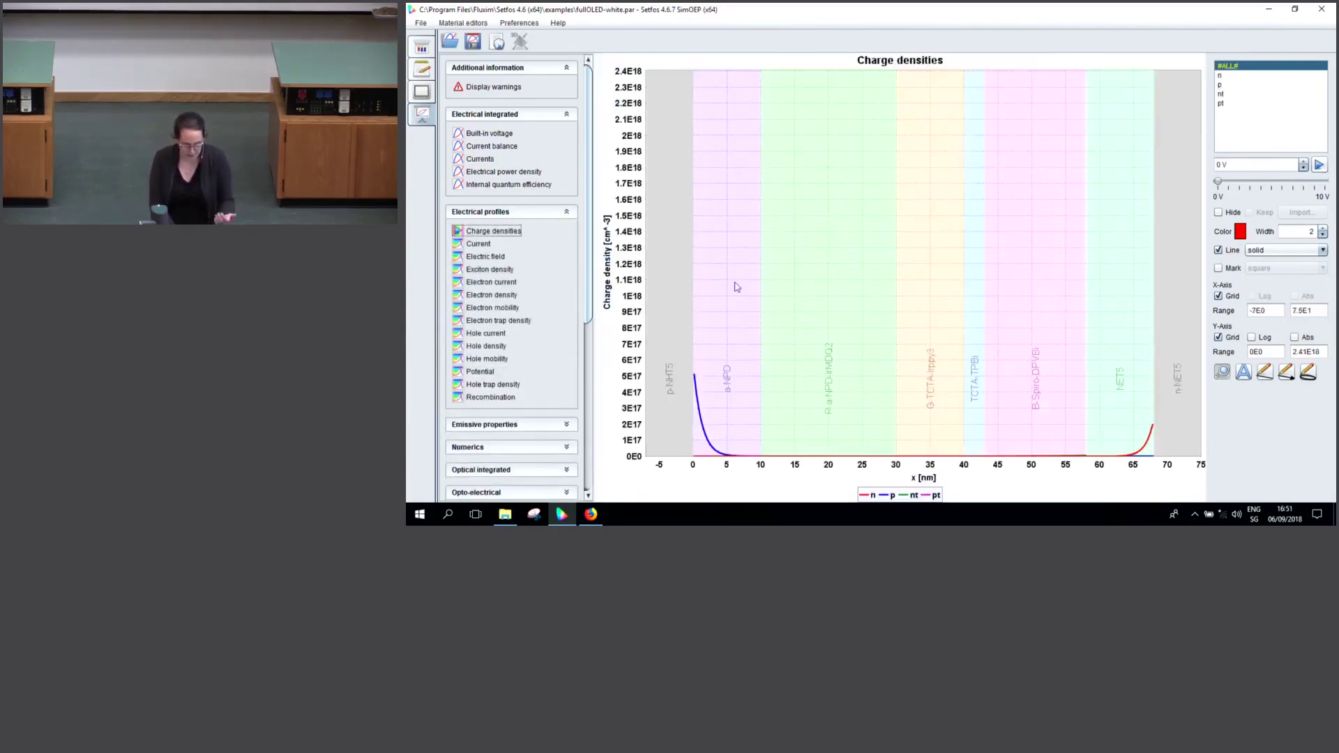
{"action": "left_click_drag", "start_coordinate": [1218, 182], "coordinate": [1323, 192]}
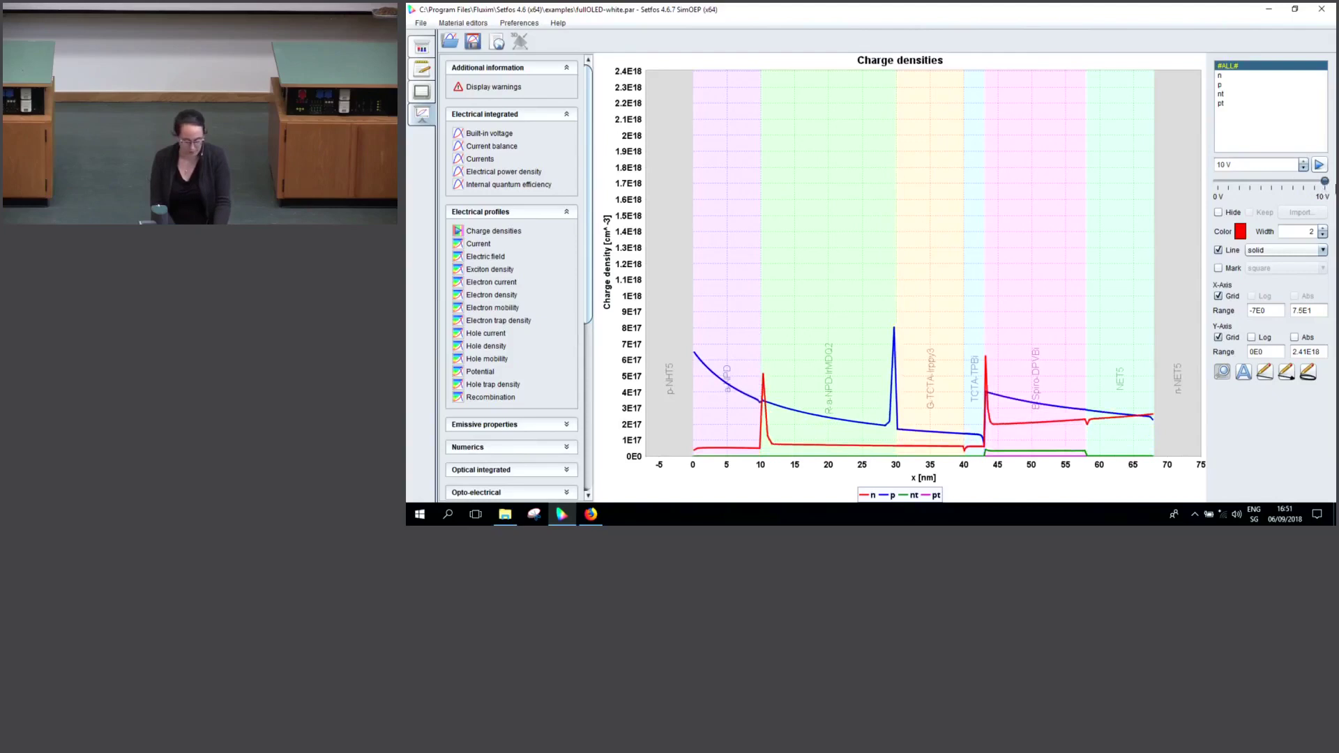
Return to the layer setup and review the drift-diffusion settings and the available simulation modes
{"action": "left_click", "coordinate": [425, 47]}
{"action": "left_click", "coordinate": [1197, 63]}
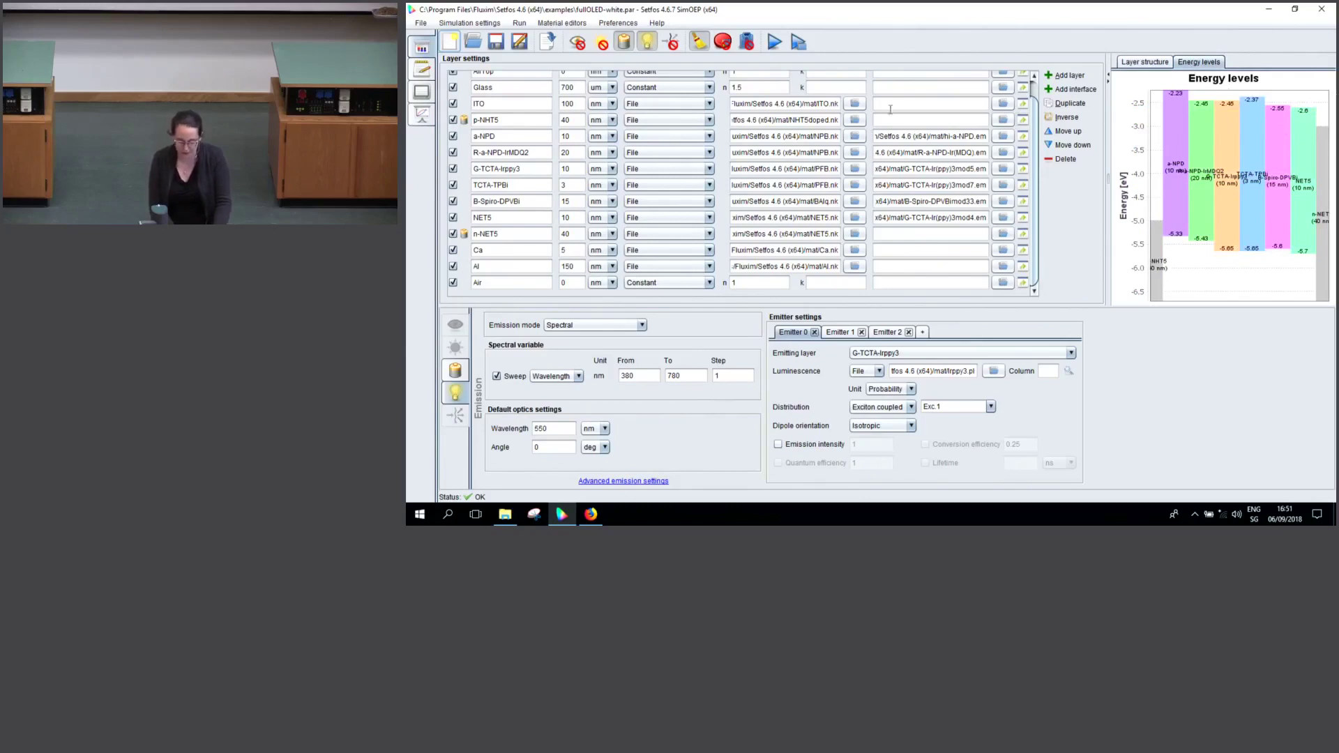
{"action": "scroll", "coordinate": [1034, 124], "scroll_direction": "up", "scroll_amount": 1}
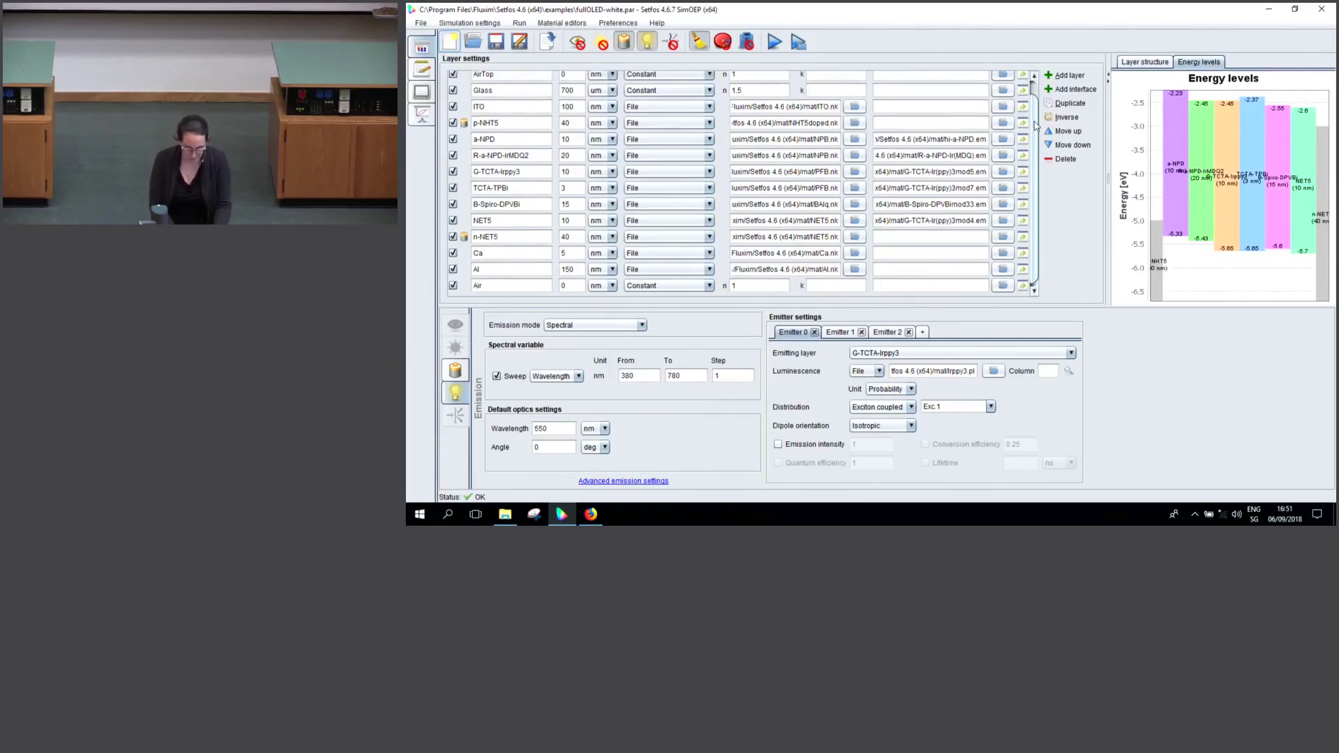
{"action": "scroll", "coordinate": [1035, 124], "scroll_direction": "up", "scroll_amount": 1}
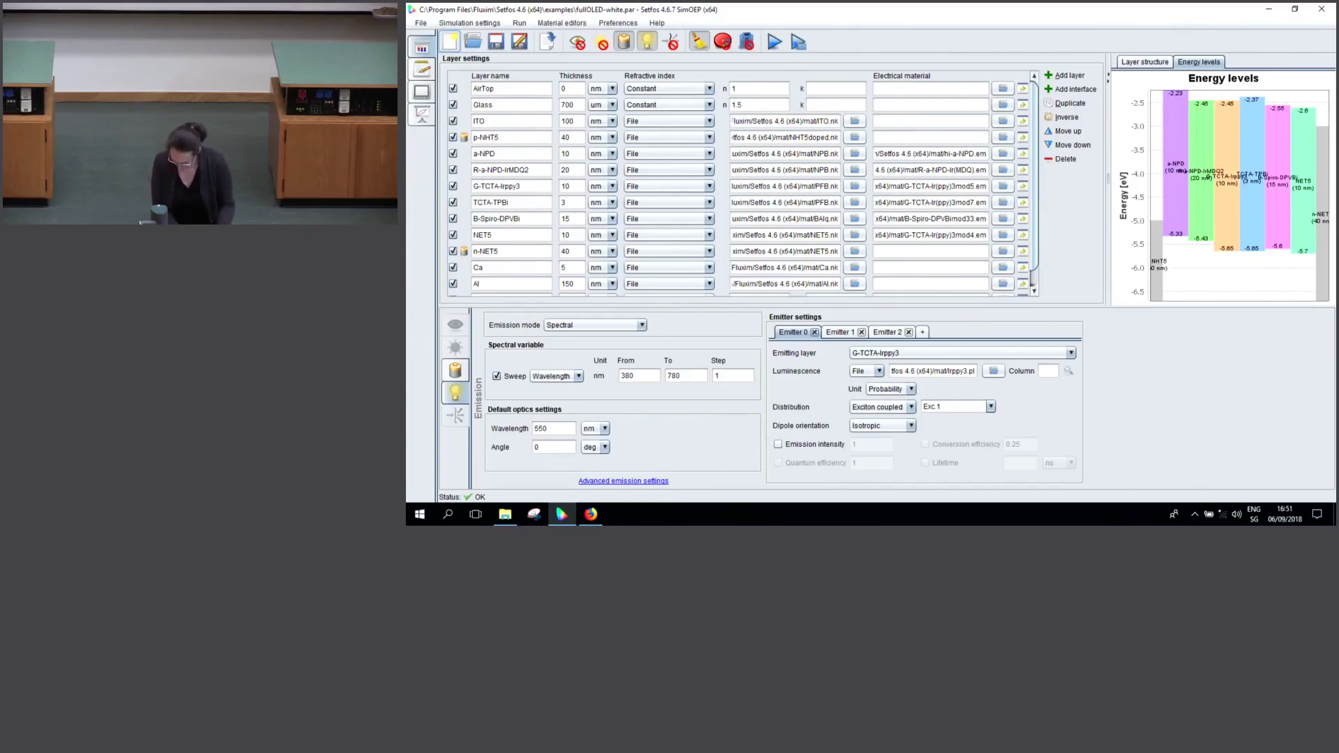
{"action": "left_click", "coordinate": [465, 371]}
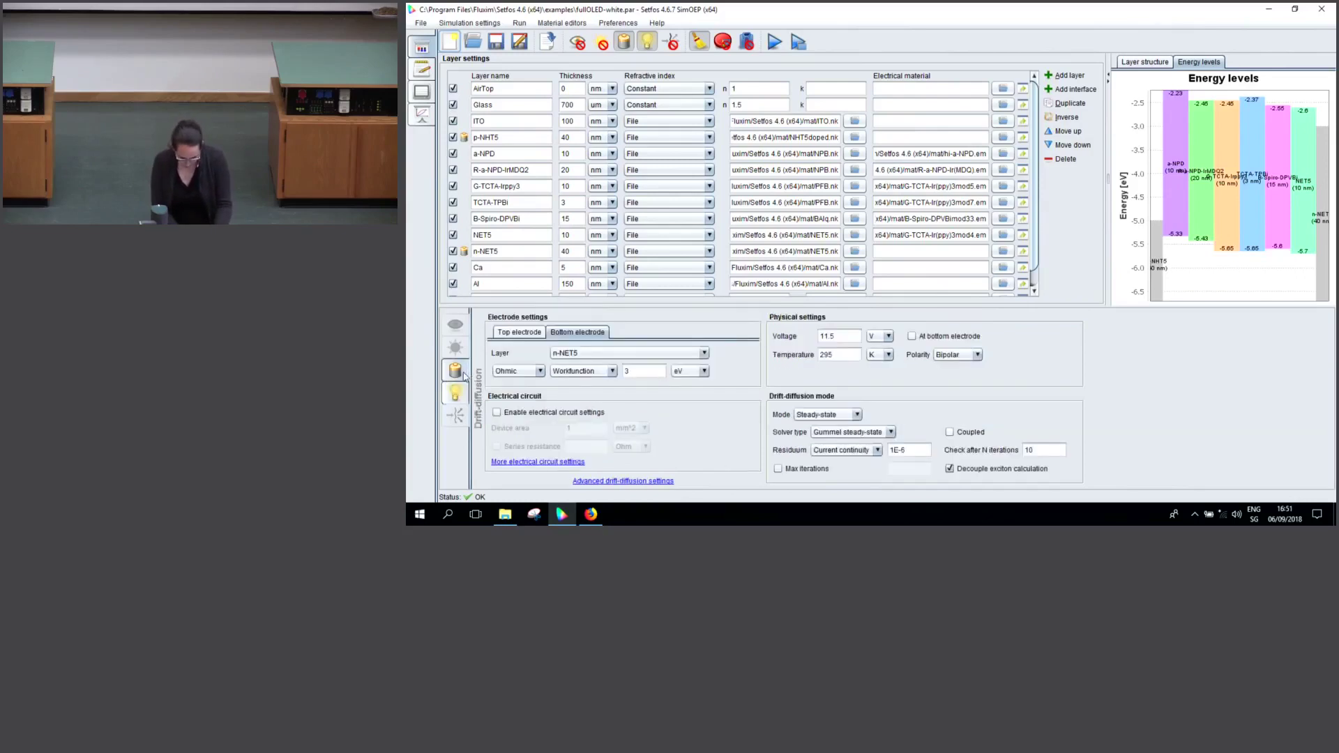
{"action": "left_click", "coordinate": [850, 417]}
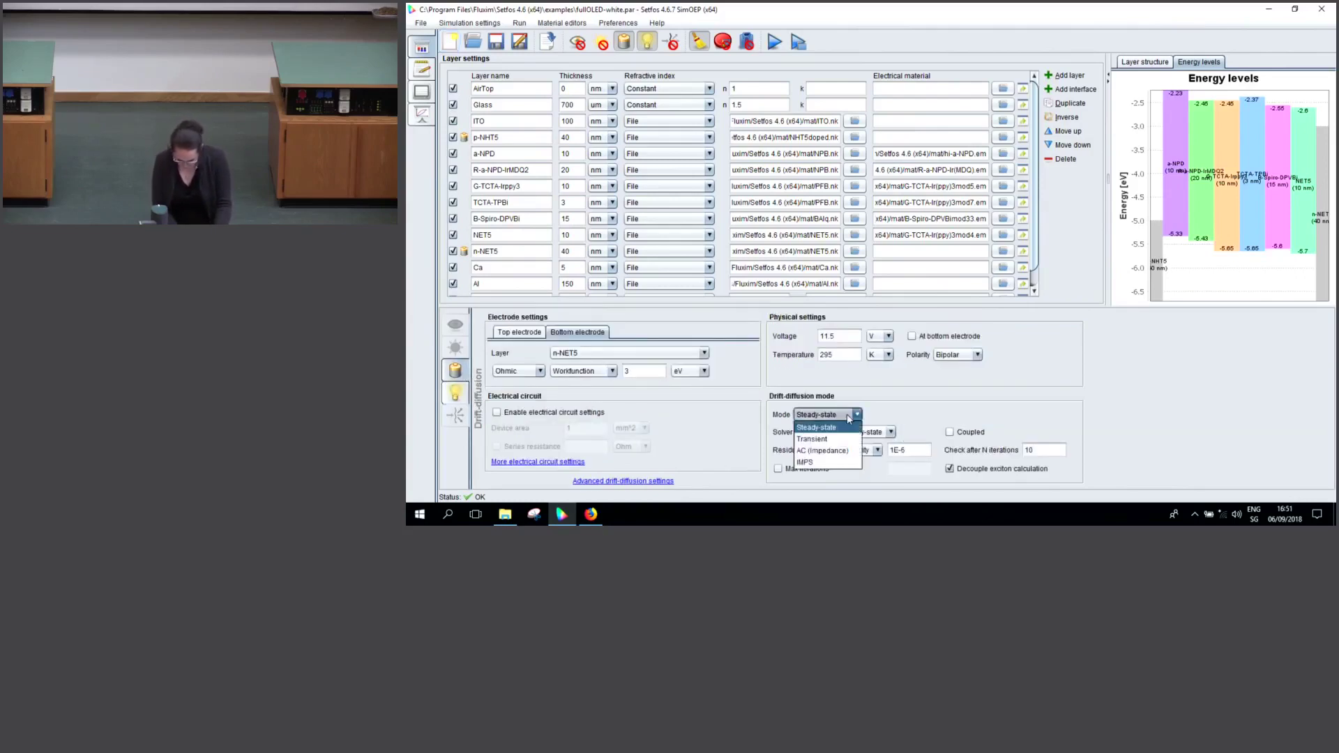
{"action": "left_click", "coordinate": [850, 415]}
{"action": "left_click", "coordinate": [851, 417]}
{"action": "left_click", "coordinate": [851, 417]}
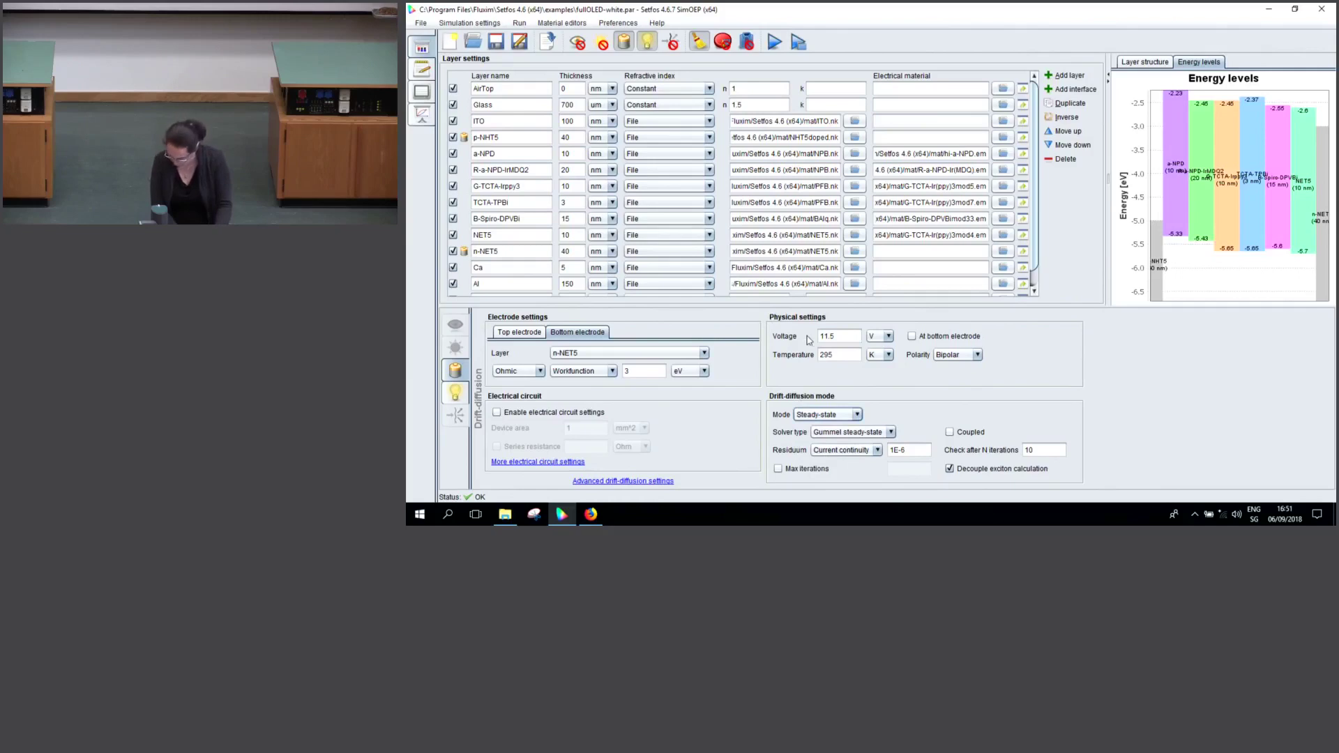
Open the example Impedance.par and review the frequency sweep range of its AC (Impedance) mode
{"action": "left_click", "coordinate": [473, 42]}
{"action": "left_click", "coordinate": [887, 279]}
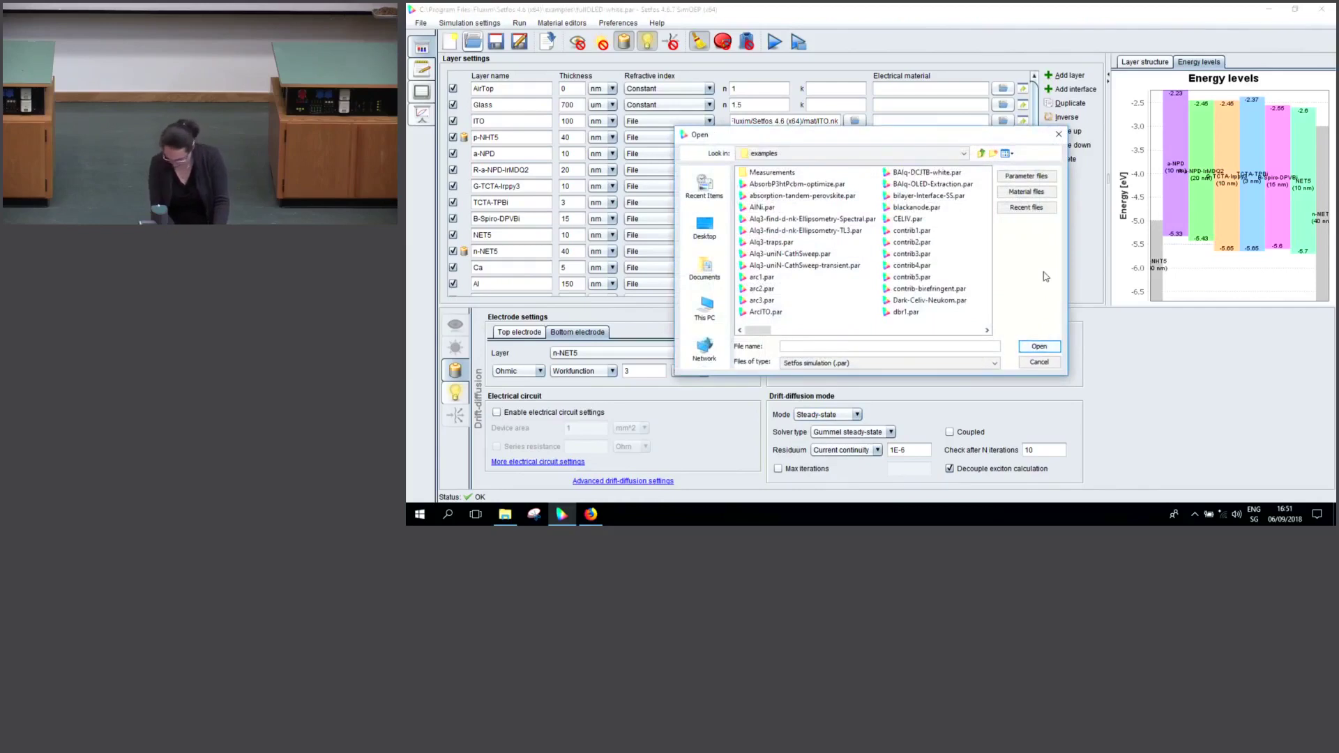
{"action": "key", "text": "i"}
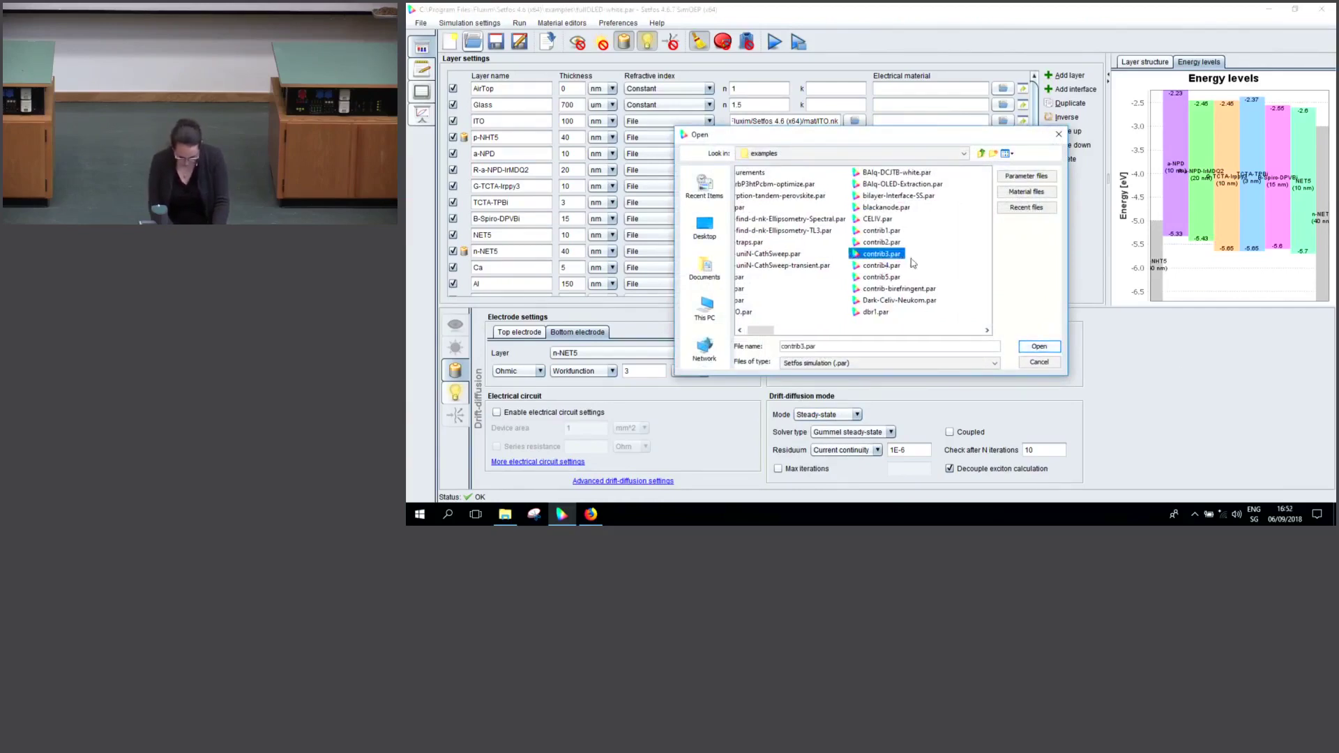
{"action": "key", "text": "Return"}
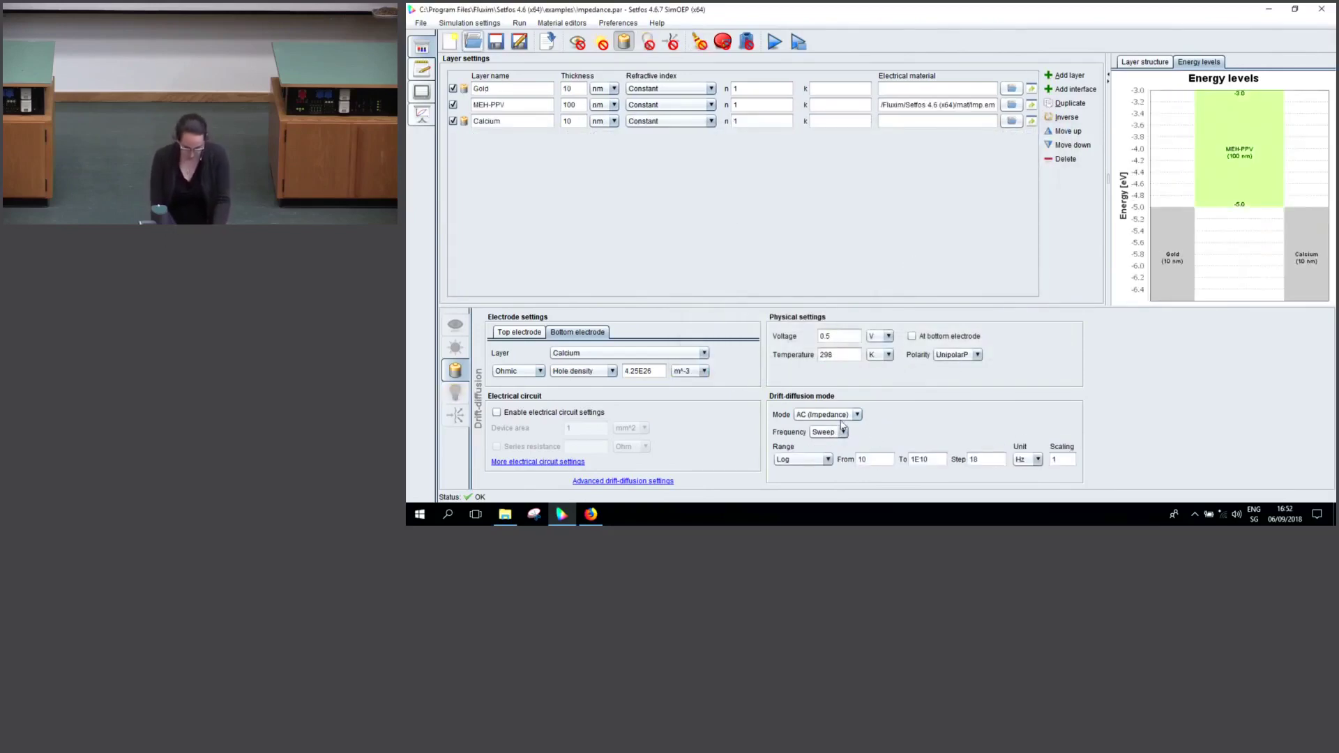
{"action": "left_click", "coordinate": [876, 460]}
{"action": "left_click_drag", "start_coordinate": [876, 459], "coordinate": [848, 429]}
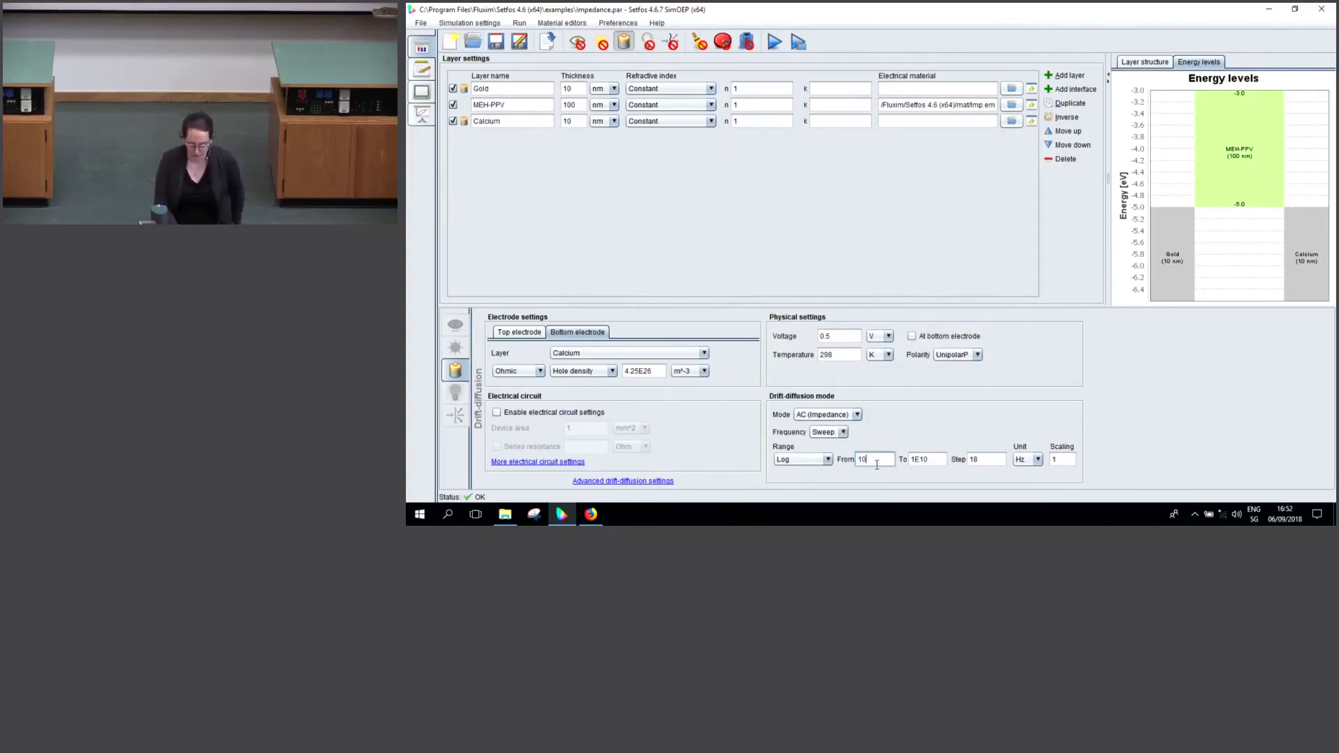
{"action": "left_click", "coordinate": [927, 458]}
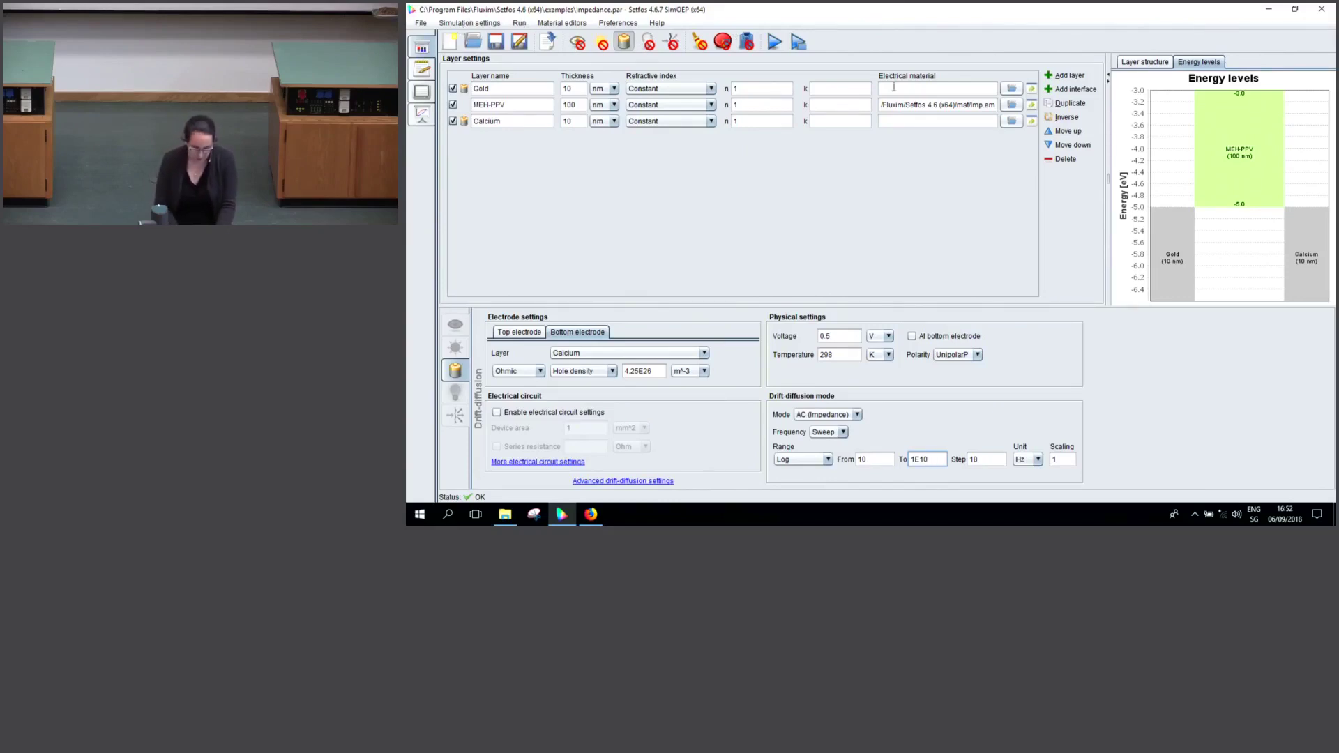
Run the impedance simulation and show P density (AC) as a checkerboard plot with a logarithmic Z-axis
{"action": "left_click", "coordinate": [774, 42]}
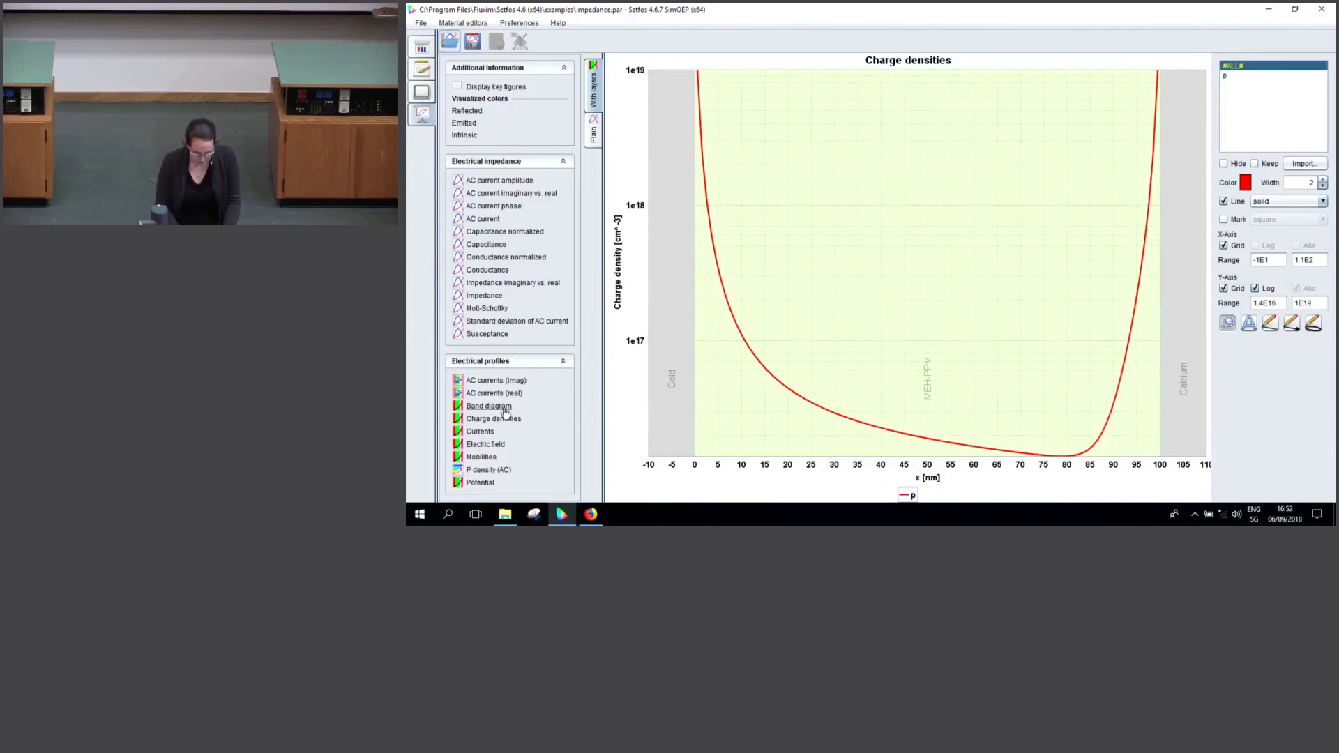
{"action": "left_click", "coordinate": [474, 471]}
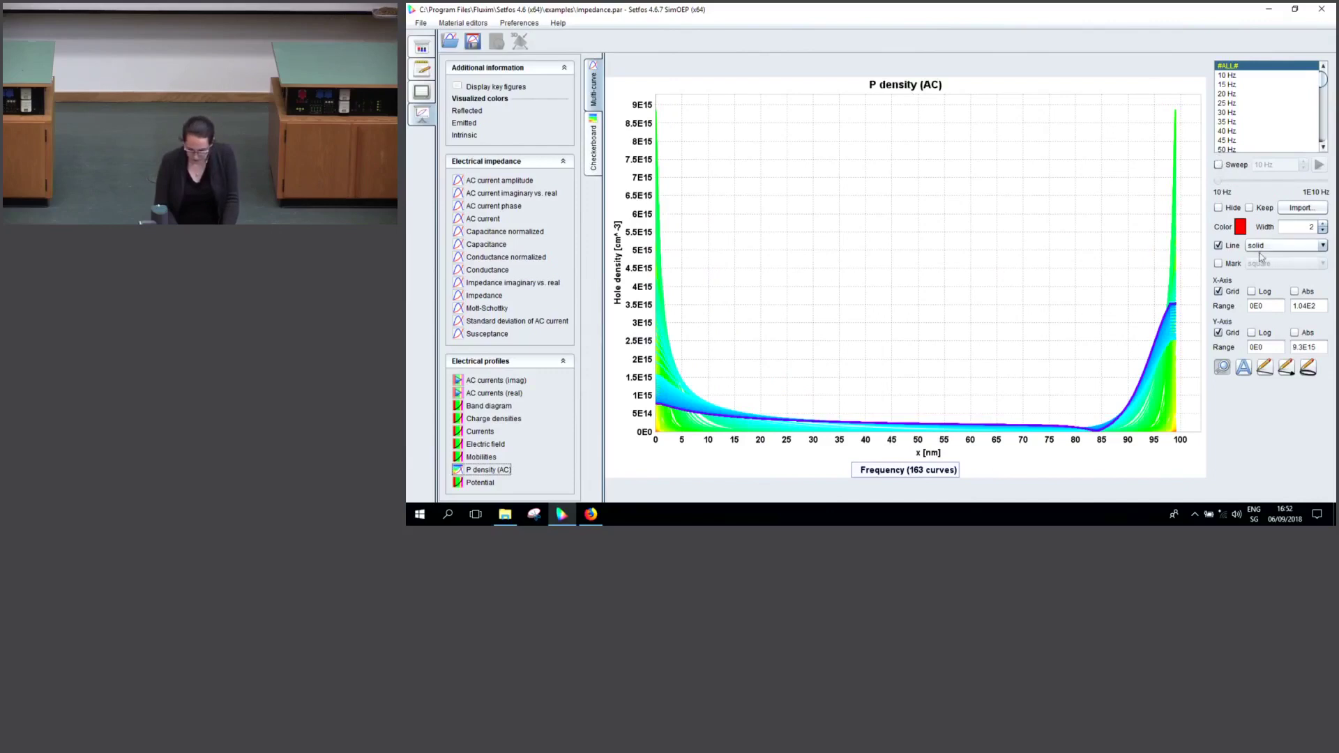
{"action": "left_click", "coordinate": [589, 145]}
{"action": "left_click", "coordinate": [1255, 156]}
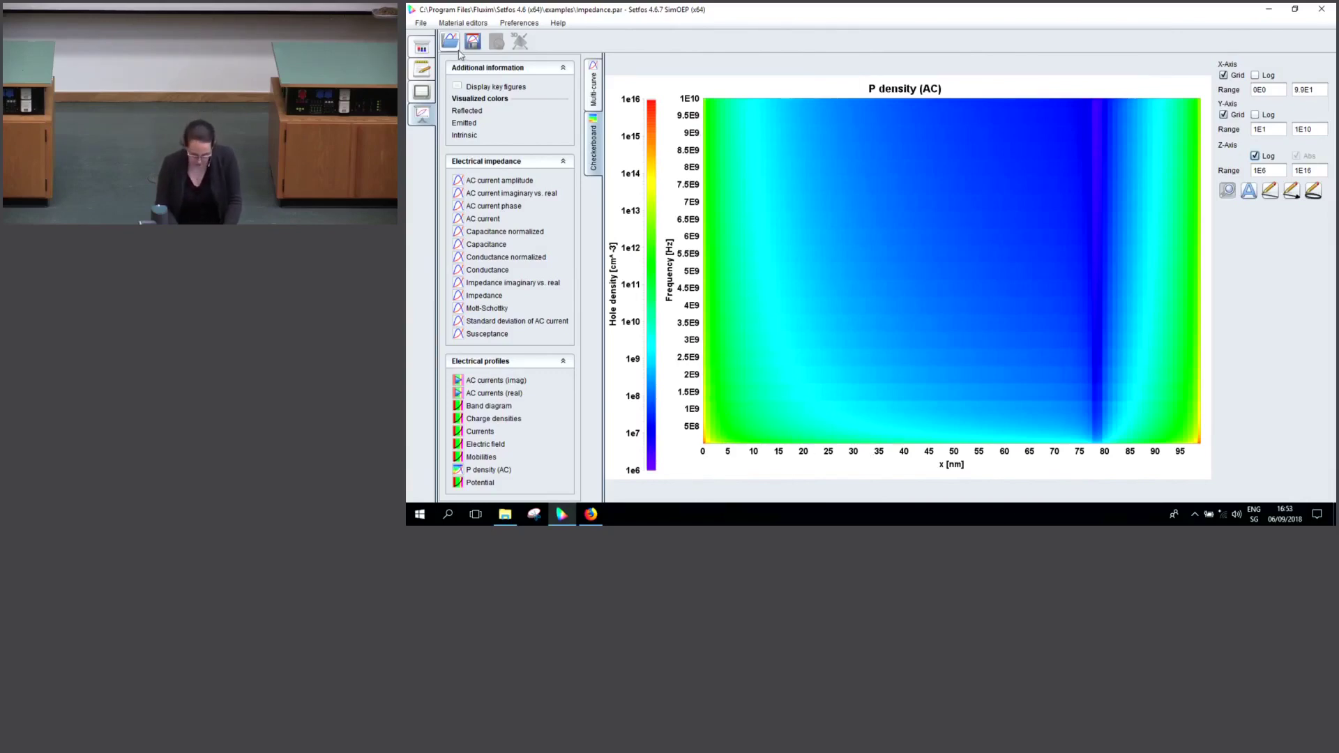
Return to the layer setup and open the example Impedance-iv.par from the examples folder
{"action": "left_click", "coordinate": [421, 46]}
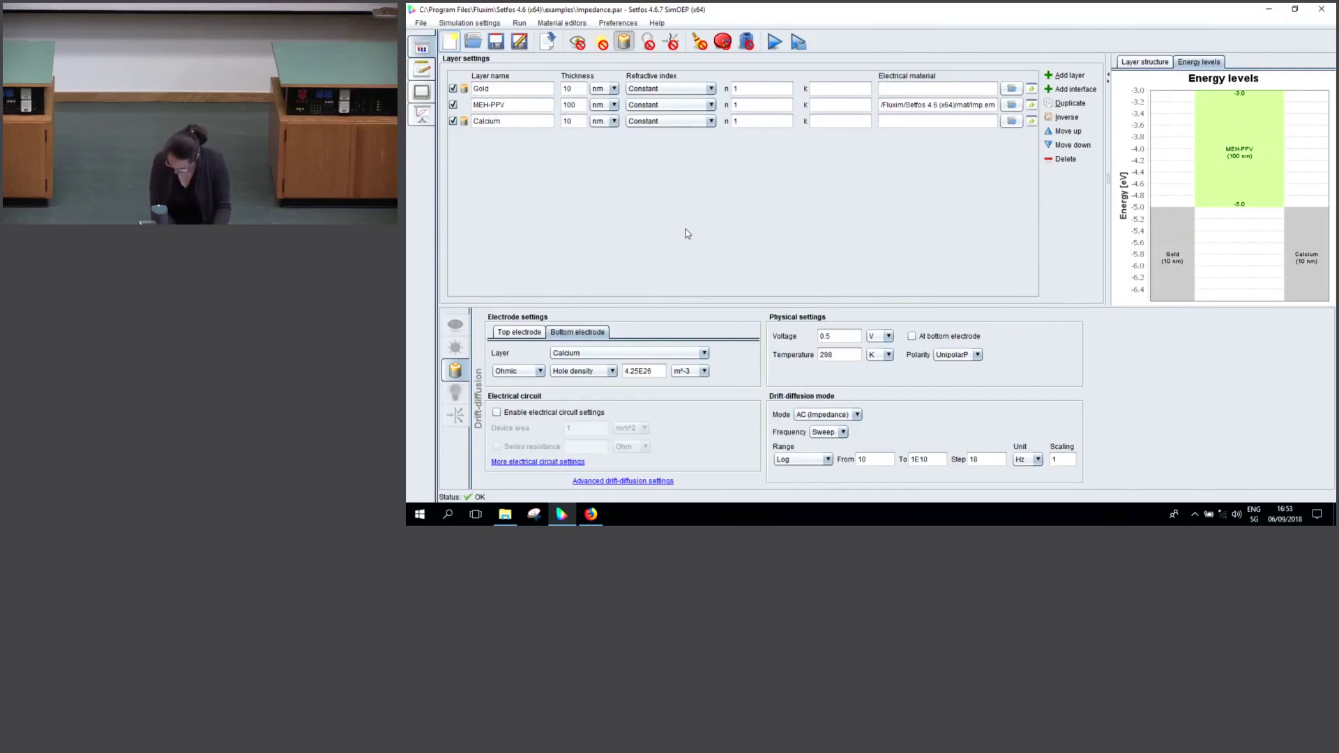
{"action": "left_click", "coordinate": [473, 41]}
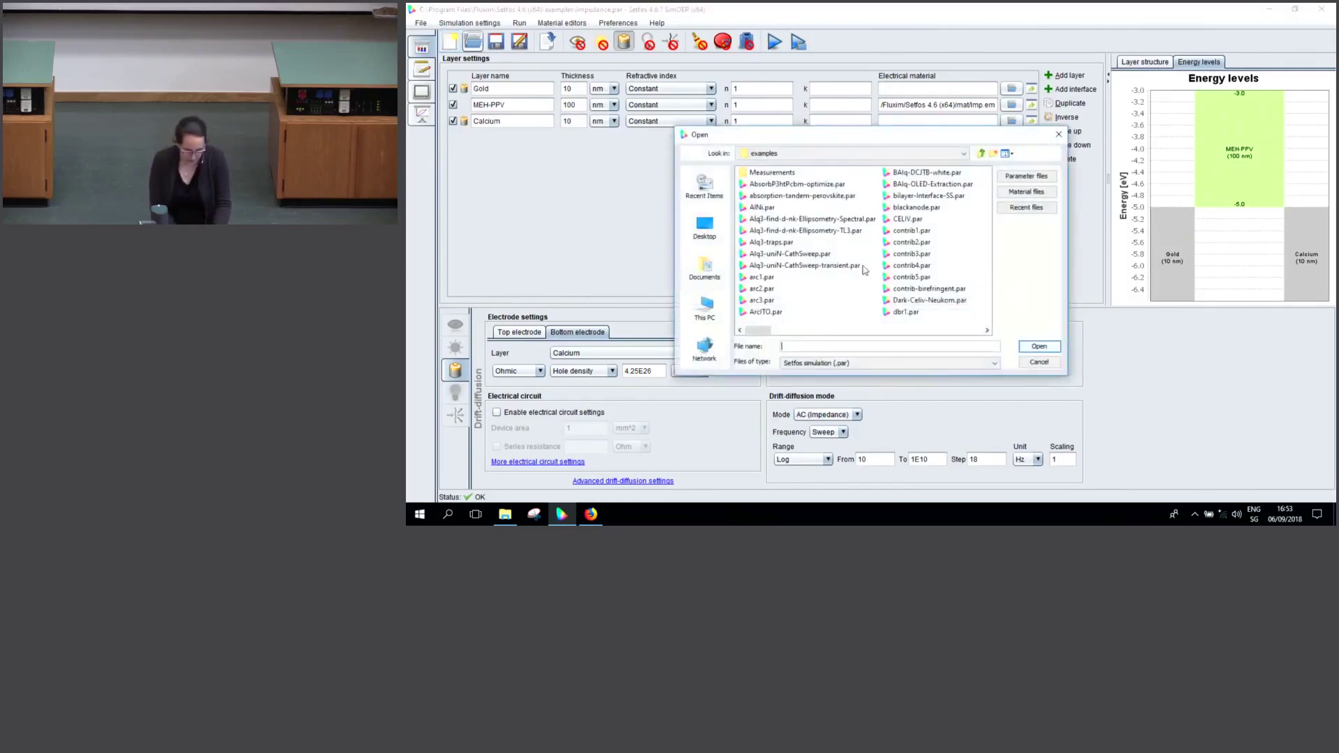
{"action": "left_click", "coordinate": [812, 246]}
{"action": "left_click", "coordinate": [806, 254]}
{"action": "key", "text": "i"}
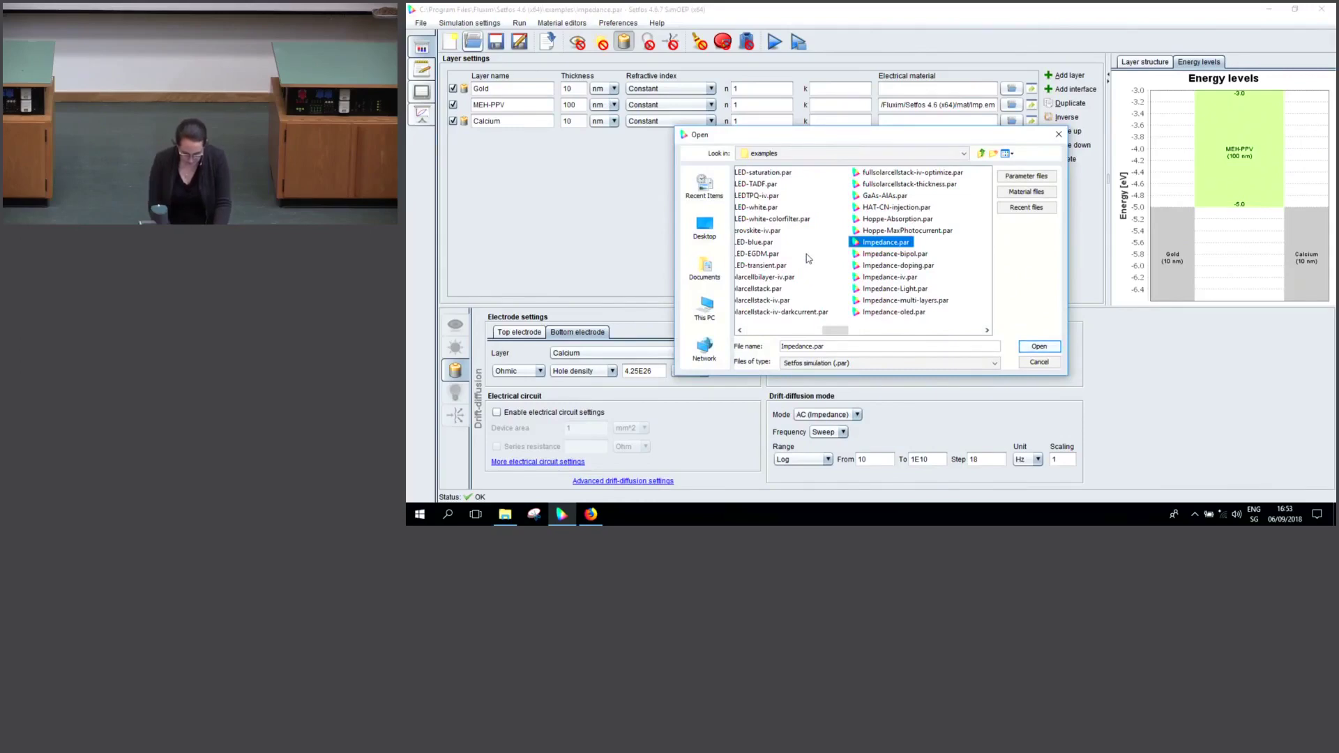
{"action": "left_click_drag", "start_coordinate": [907, 136], "coordinate": [854, 150]}
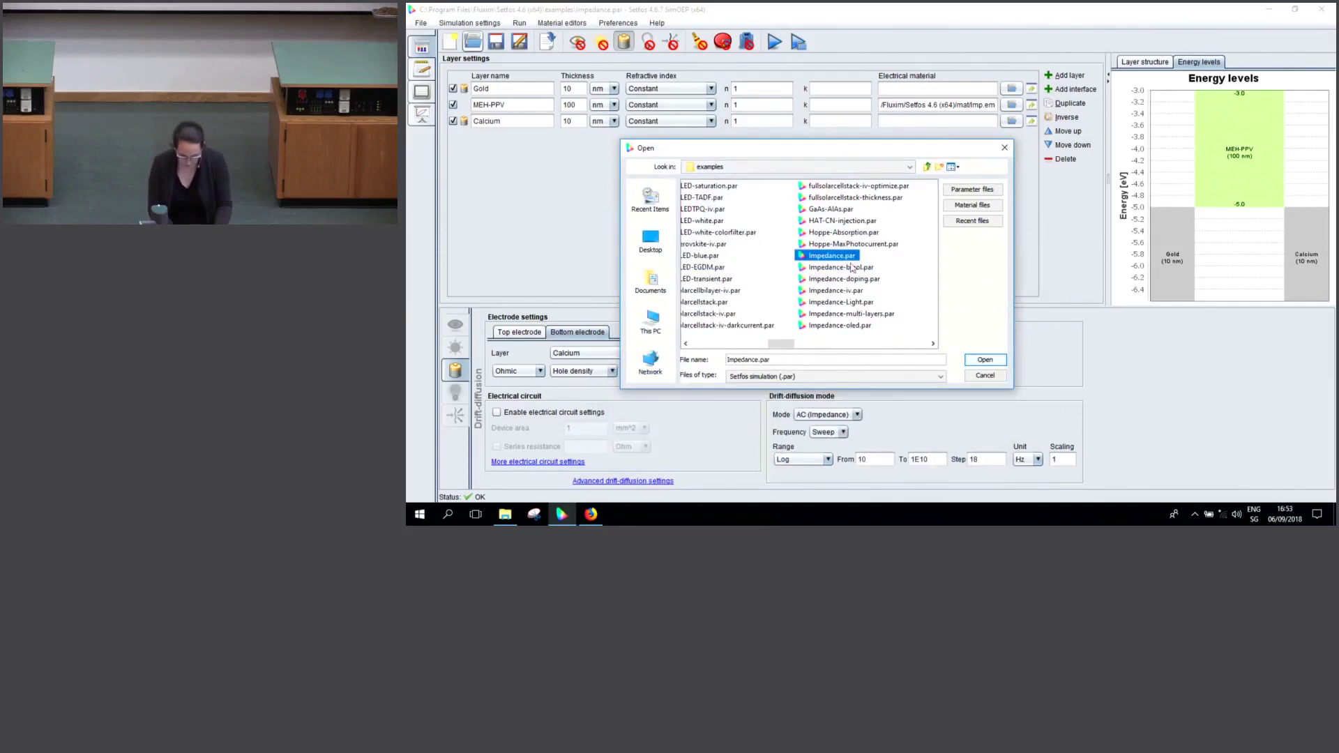
{"action": "left_click", "coordinate": [859, 290]}
{"action": "left_click", "coordinate": [984, 360]}
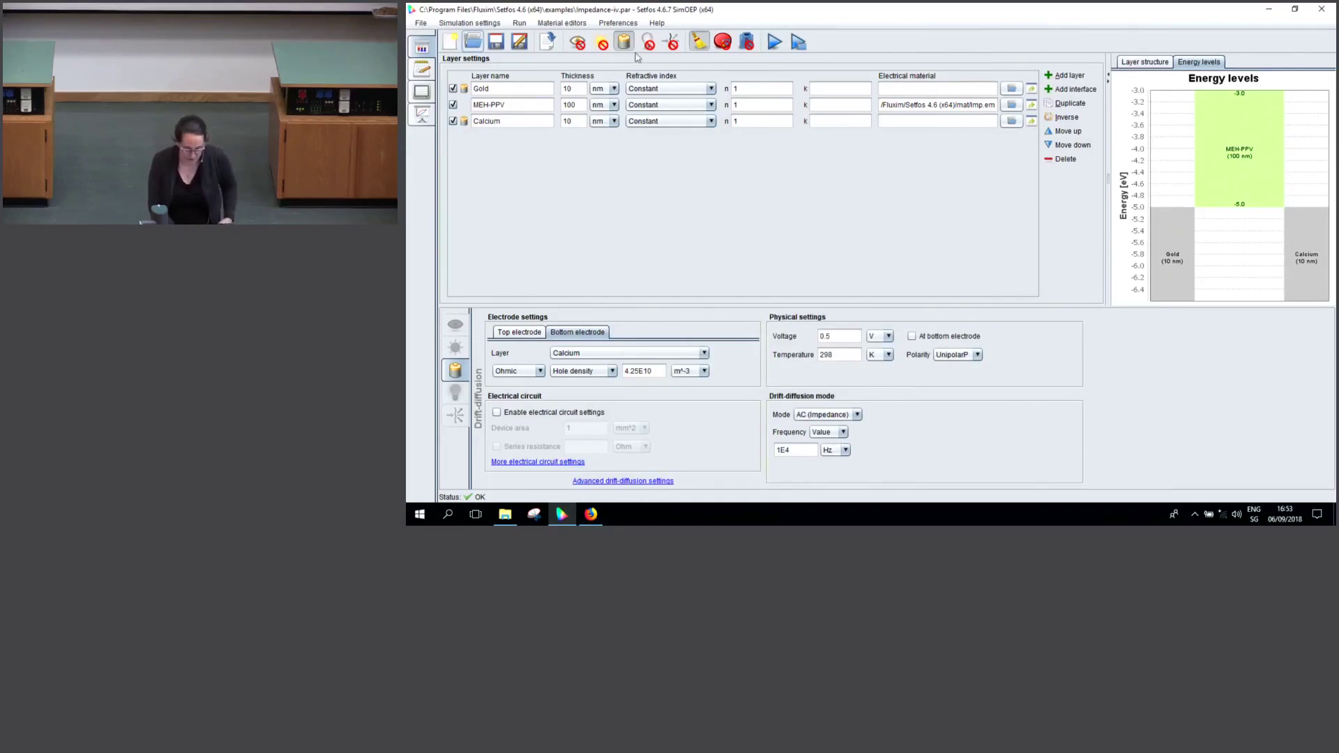
Review the voltage sweep settings, the fixed AC frequency and the top electrode settings of the impedance example
{"action": "left_click", "coordinate": [490, 24]}
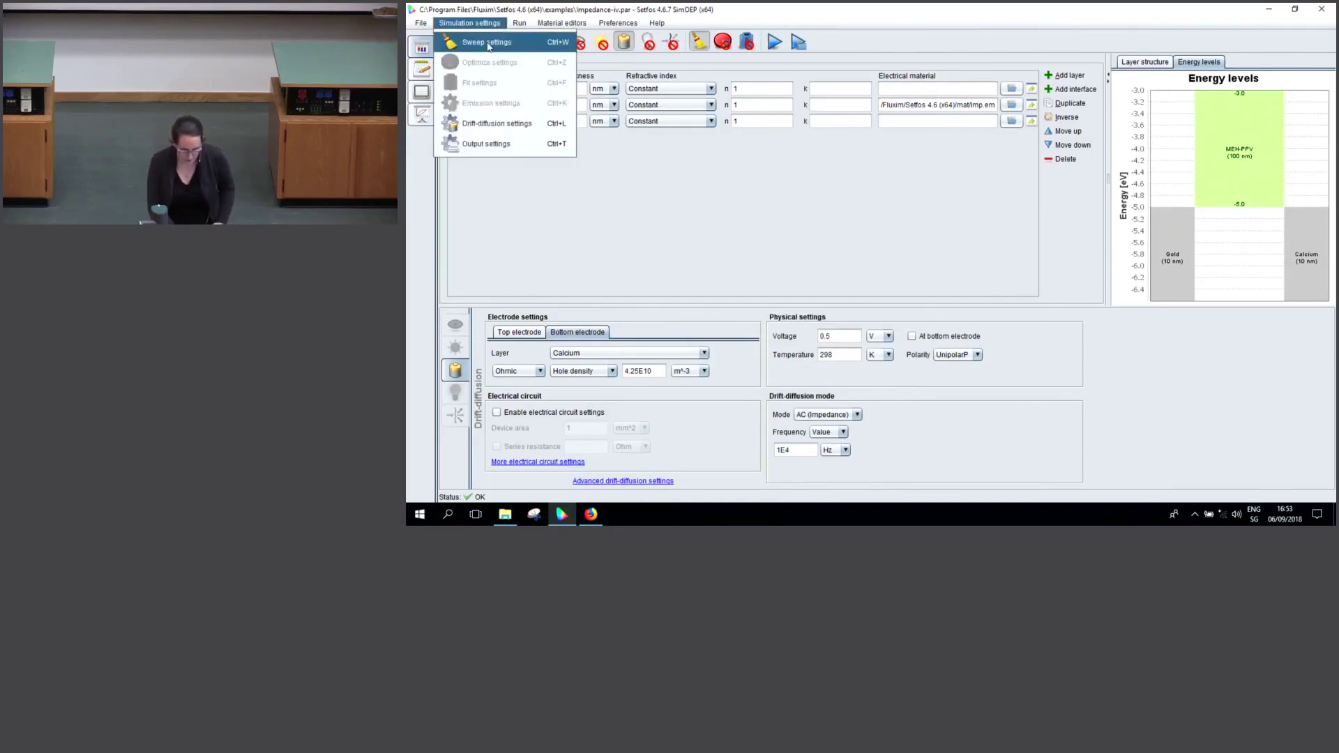
{"action": "left_click", "coordinate": [488, 43]}
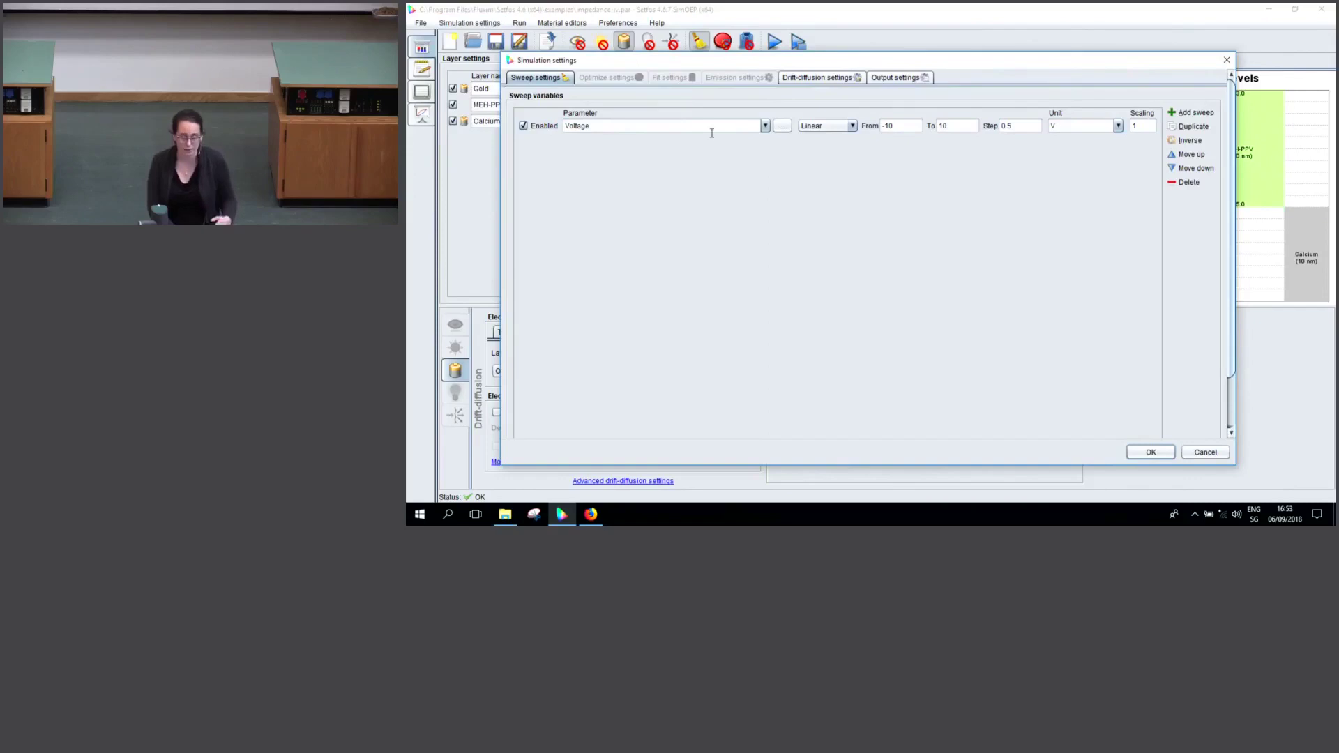
{"action": "left_click", "coordinate": [1152, 454]}
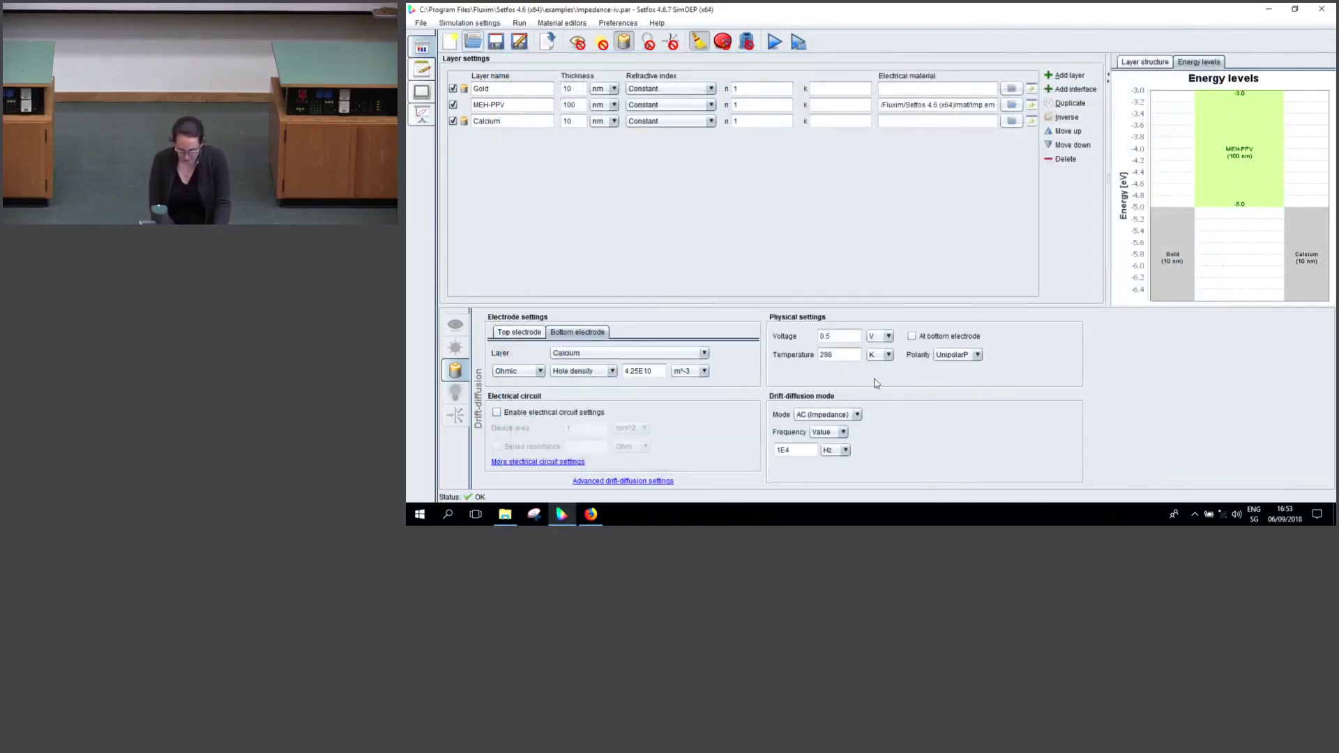
{"action": "left_click", "coordinate": [815, 454]}
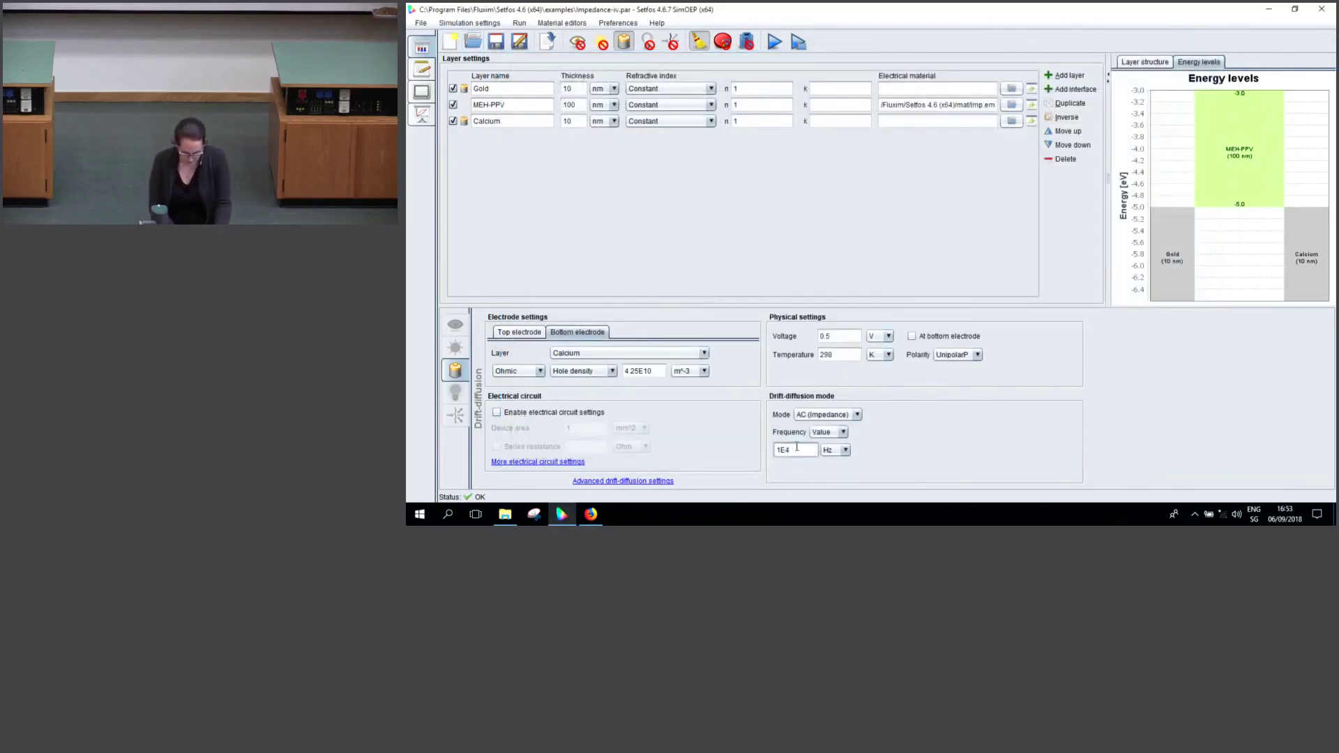
{"action": "left_click", "coordinate": [533, 333]}
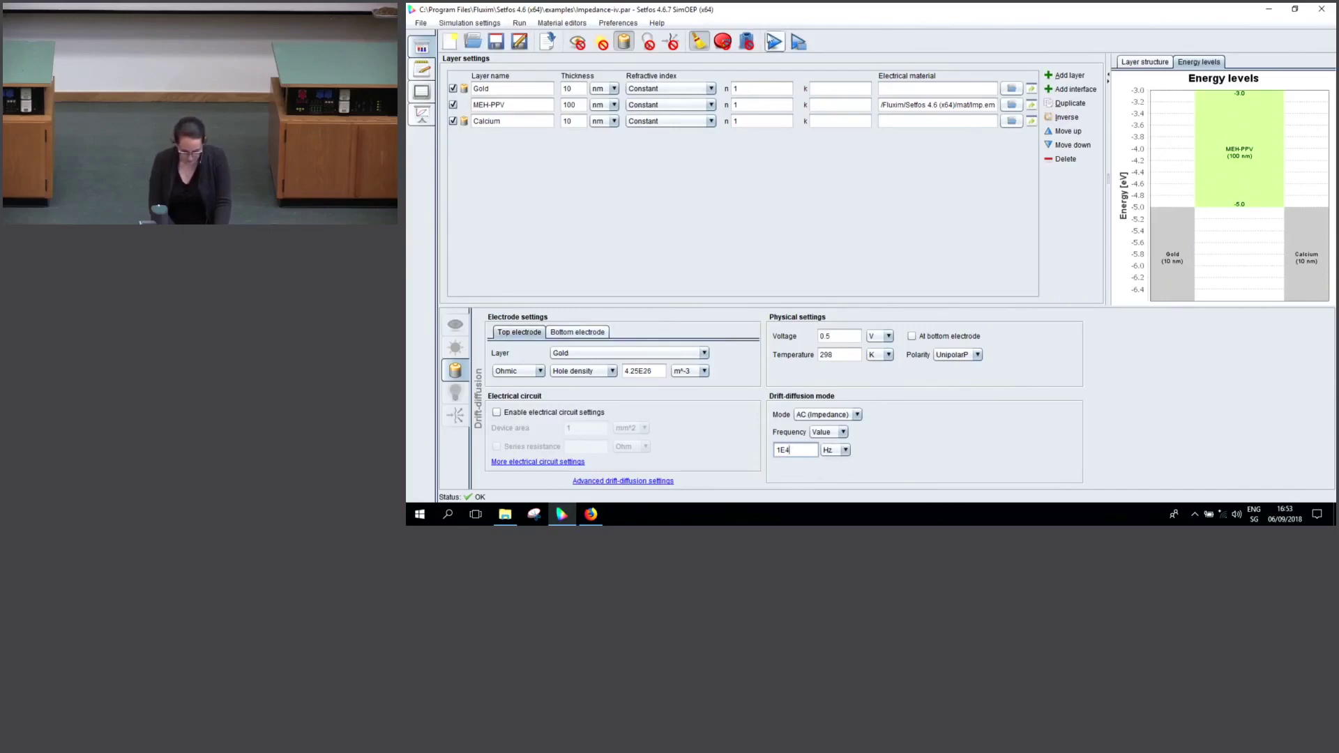
Run the voltage sweep and view the Capacitance curve and the Hole density checkerboard plot with a logarithmic Z-axis
{"action": "left_click", "coordinate": [774, 42]}
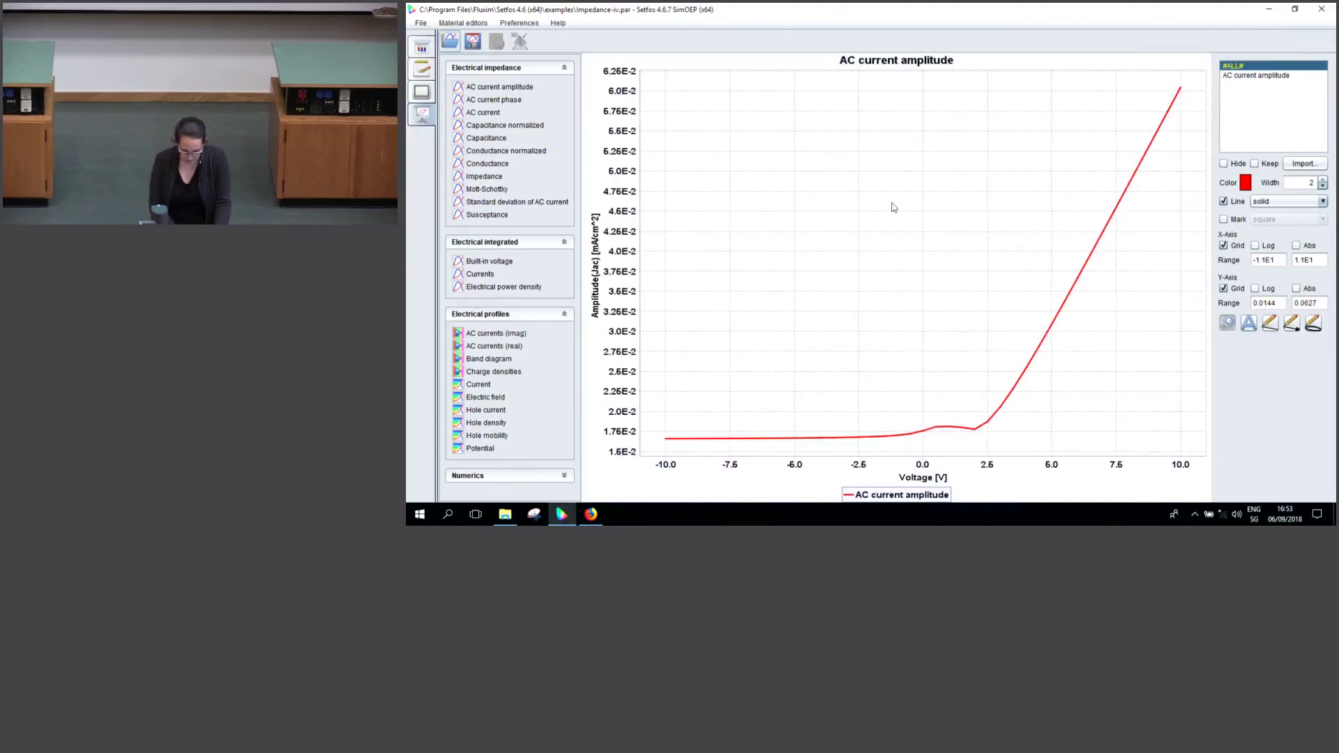
{"action": "left_click", "coordinate": [492, 139]}
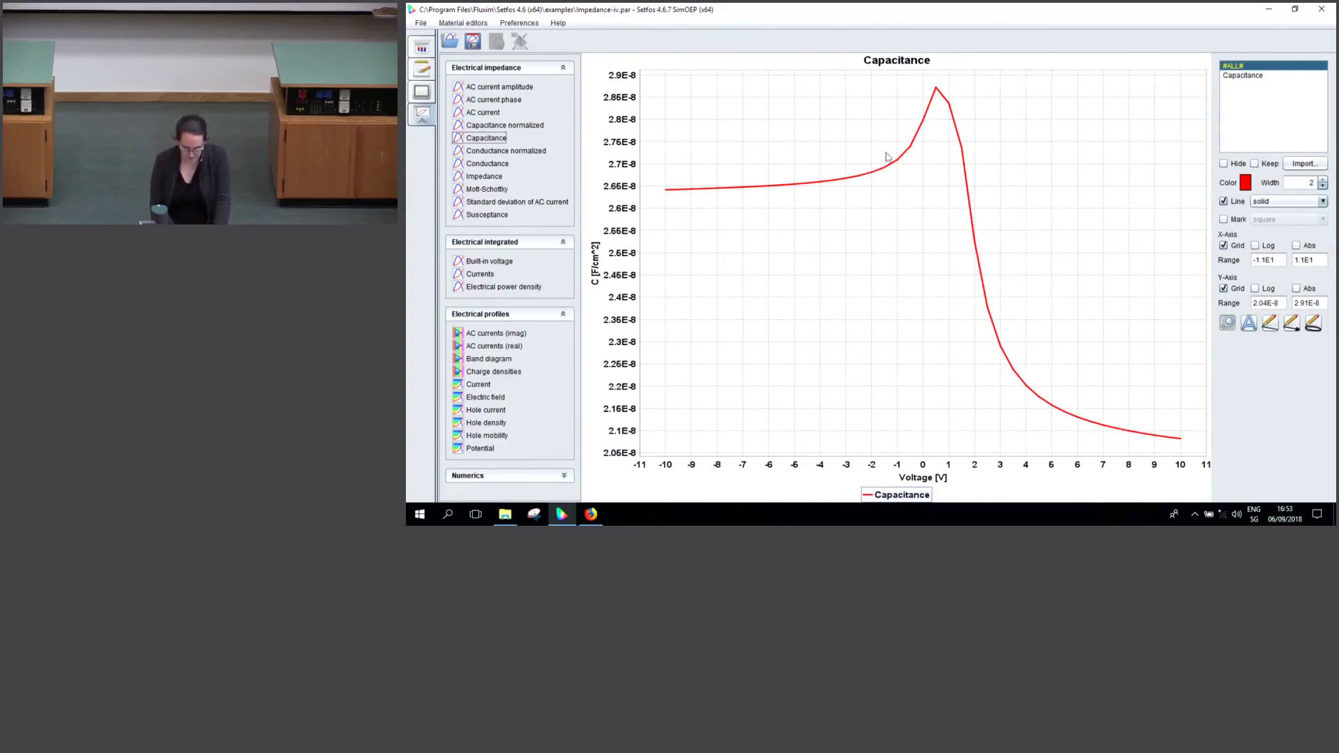
{"action": "left_click", "coordinate": [486, 423]}
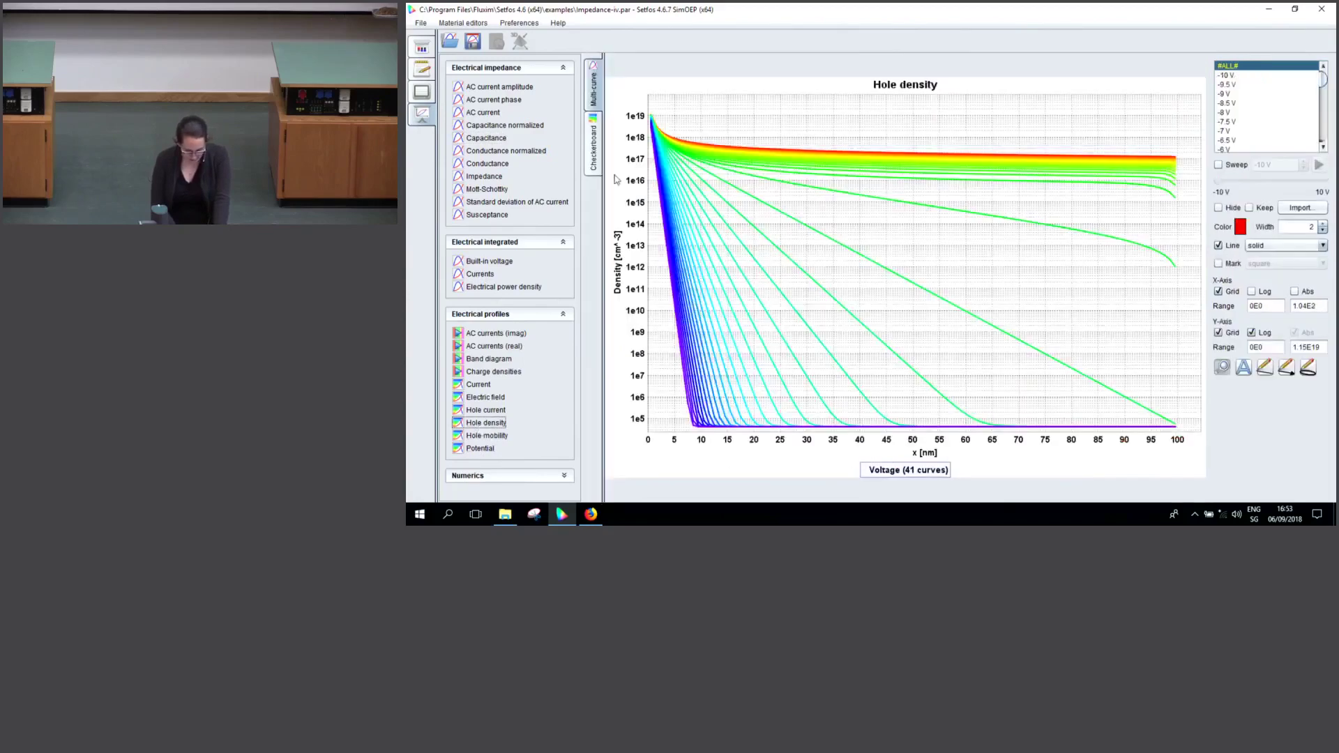
{"action": "left_click", "coordinate": [594, 148]}
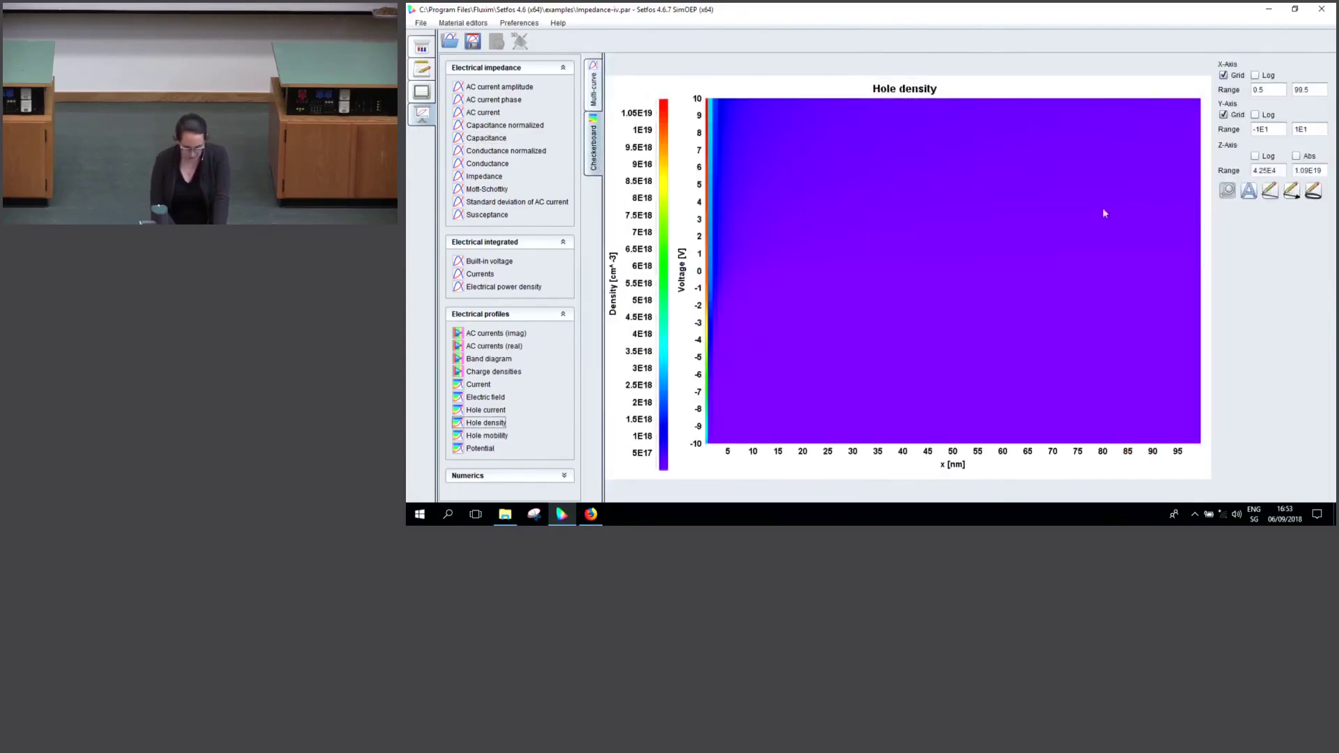
{"action": "left_click", "coordinate": [1255, 156]}
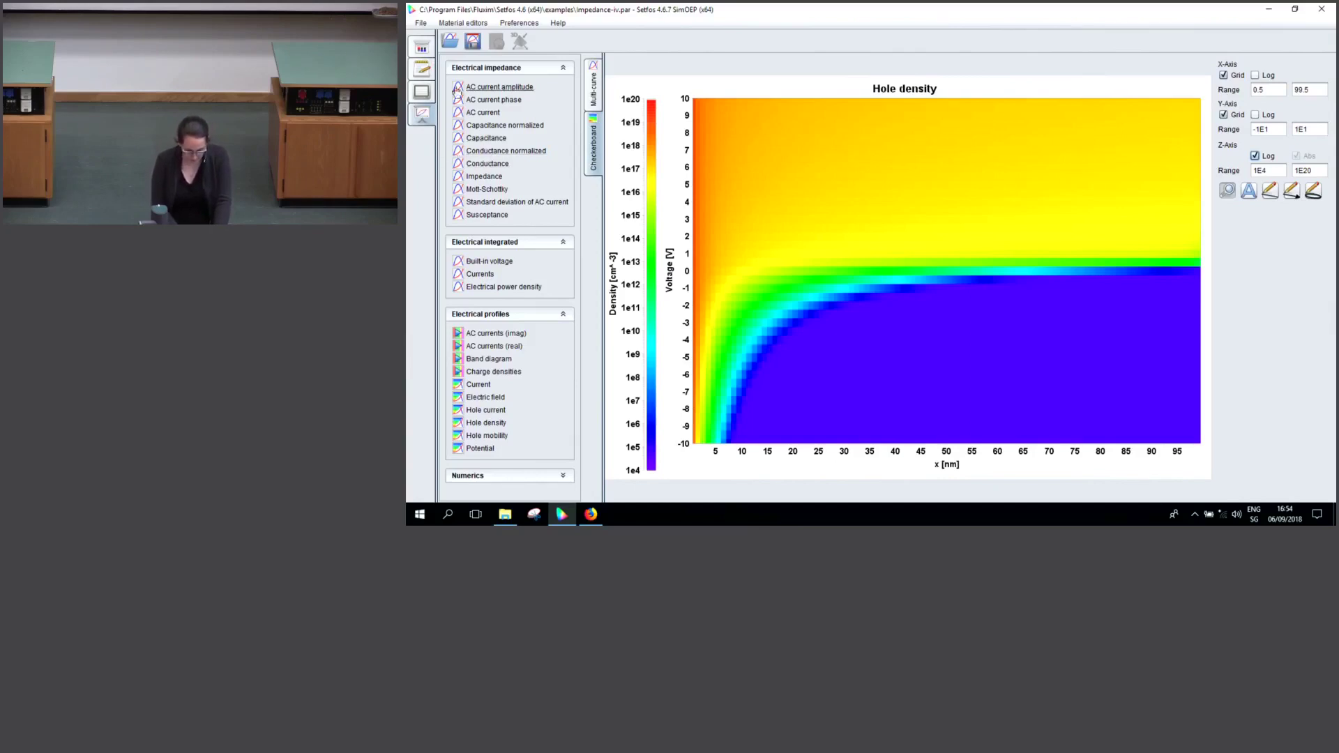
Return to the layer setup and open the example fullOLED-TADF.par from the examples folder
{"action": "left_click", "coordinate": [430, 58]}
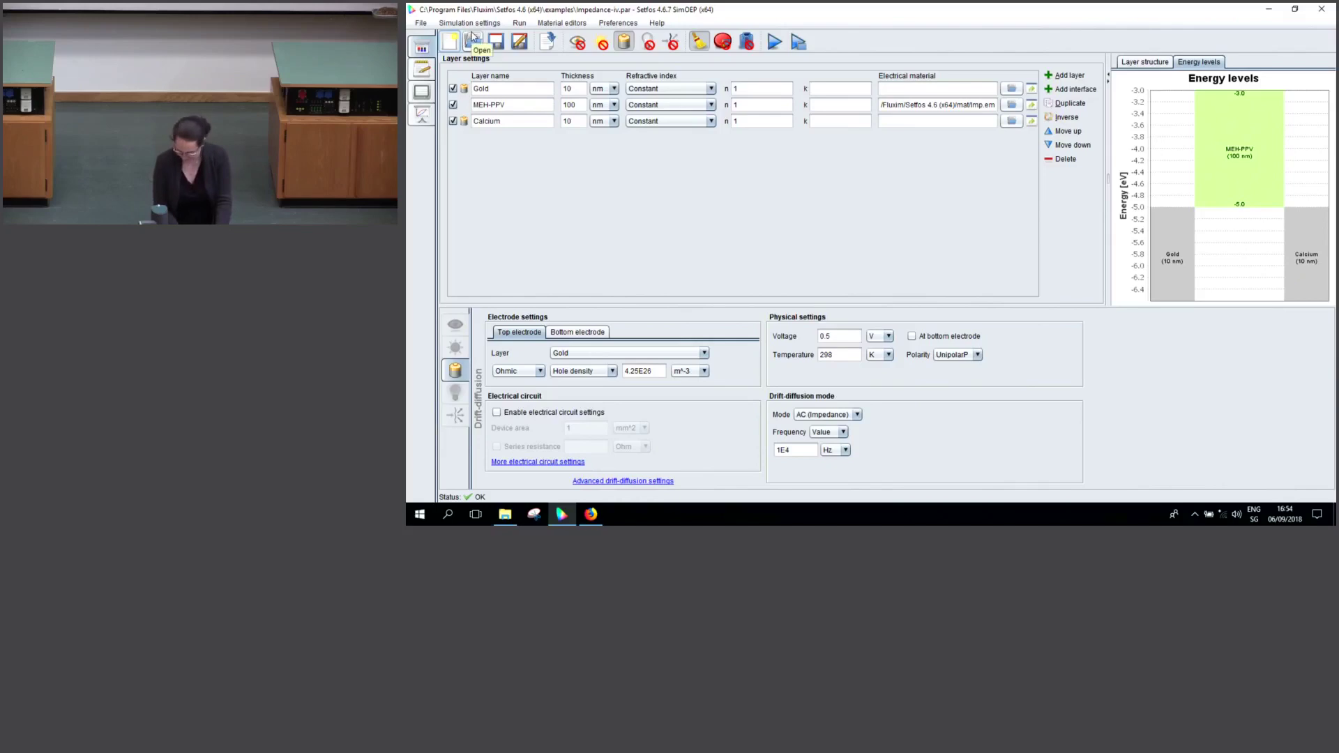
{"action": "left_click", "coordinate": [473, 39]}
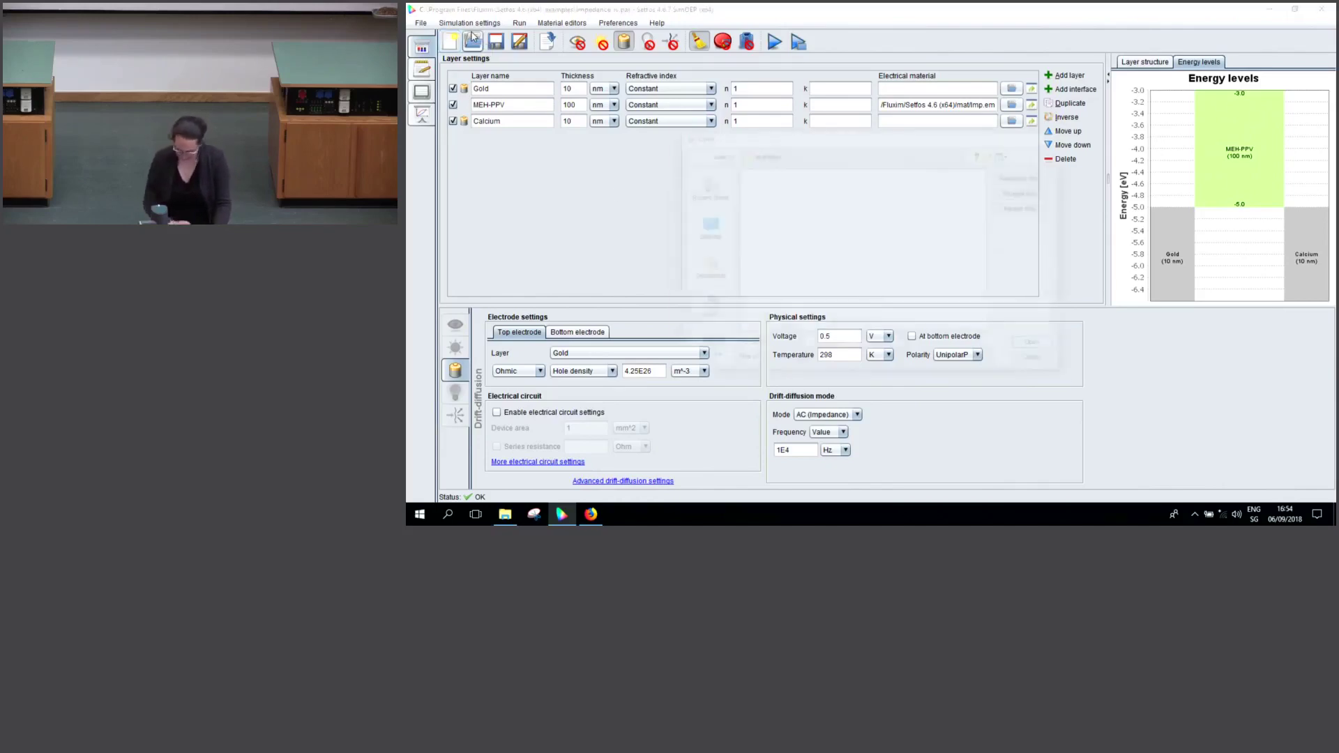
{"action": "left_click", "coordinate": [793, 254]}
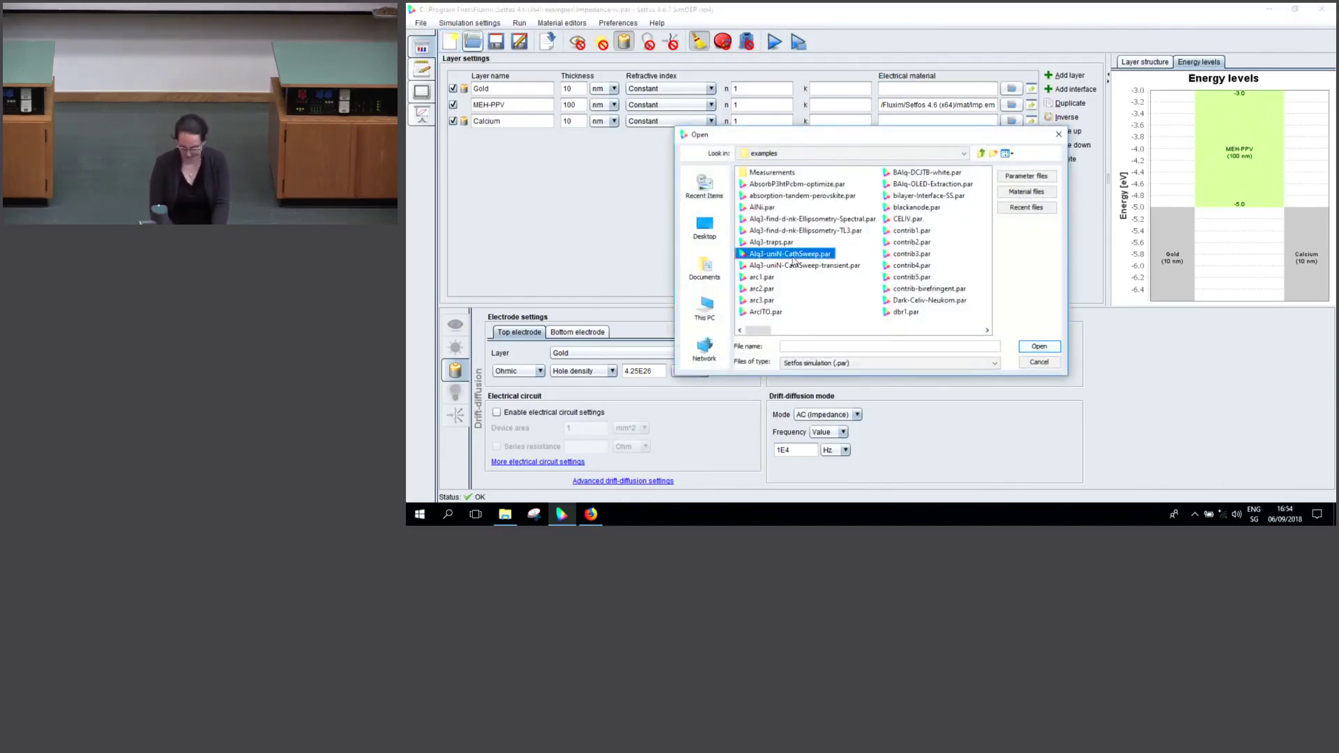
{"action": "key", "text": "f"}
{"action": "key", "text": "f"}
{"action": "key", "text": "f"}
{"action": "key", "text": "f"}
{"action": "key", "text": "f"}
{"action": "key", "text": "f"}
{"action": "key", "text": "f"}
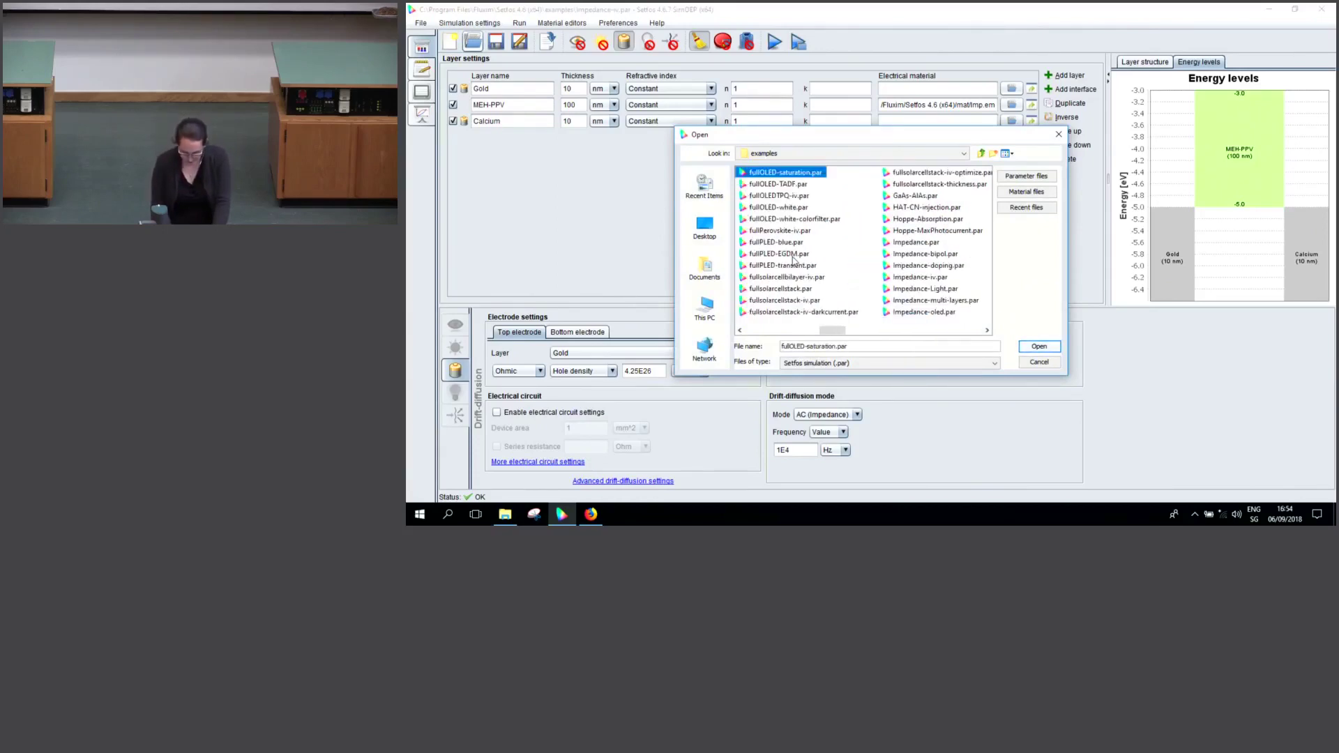
{"action": "key", "text": "f"}
{"action": "key", "text": "Return"}
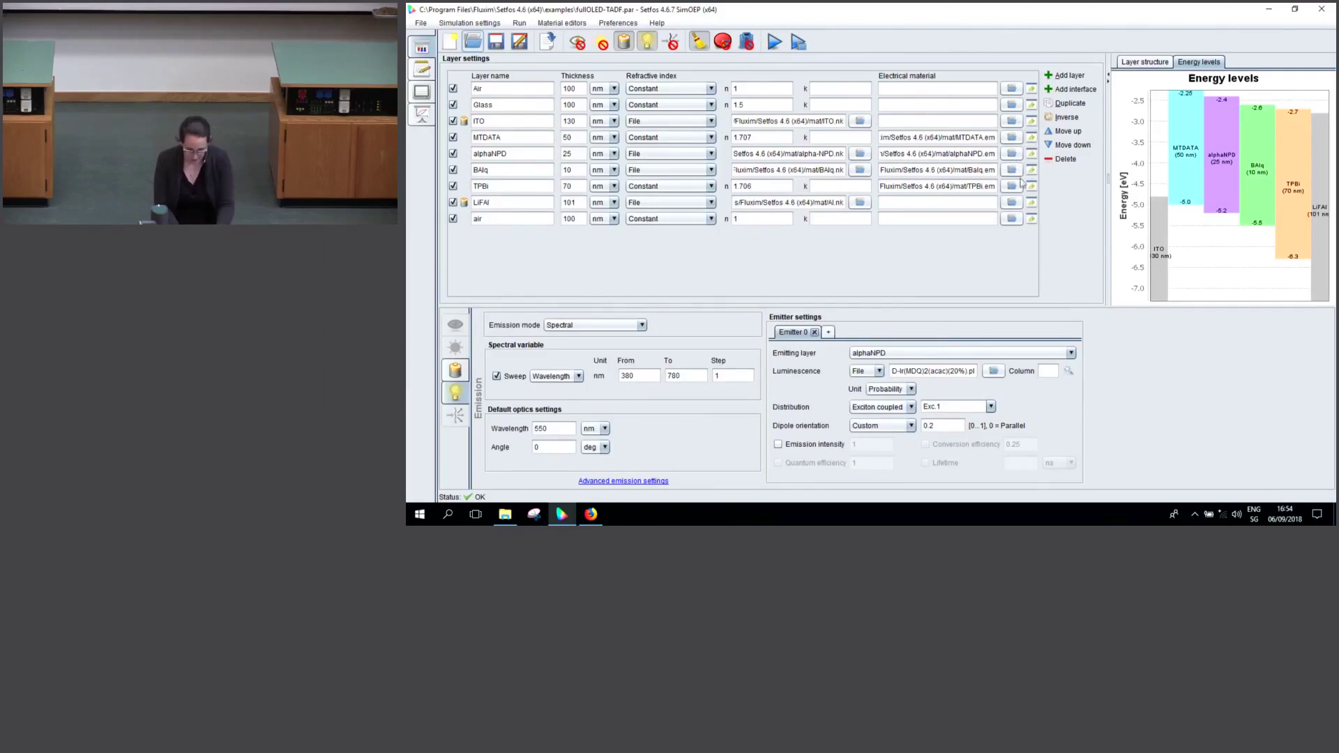
Review the exciton settings in the alphaNPD layer's electrical material and the choice of emitting layer for the emitter
{"action": "left_click", "coordinate": [1031, 155]}
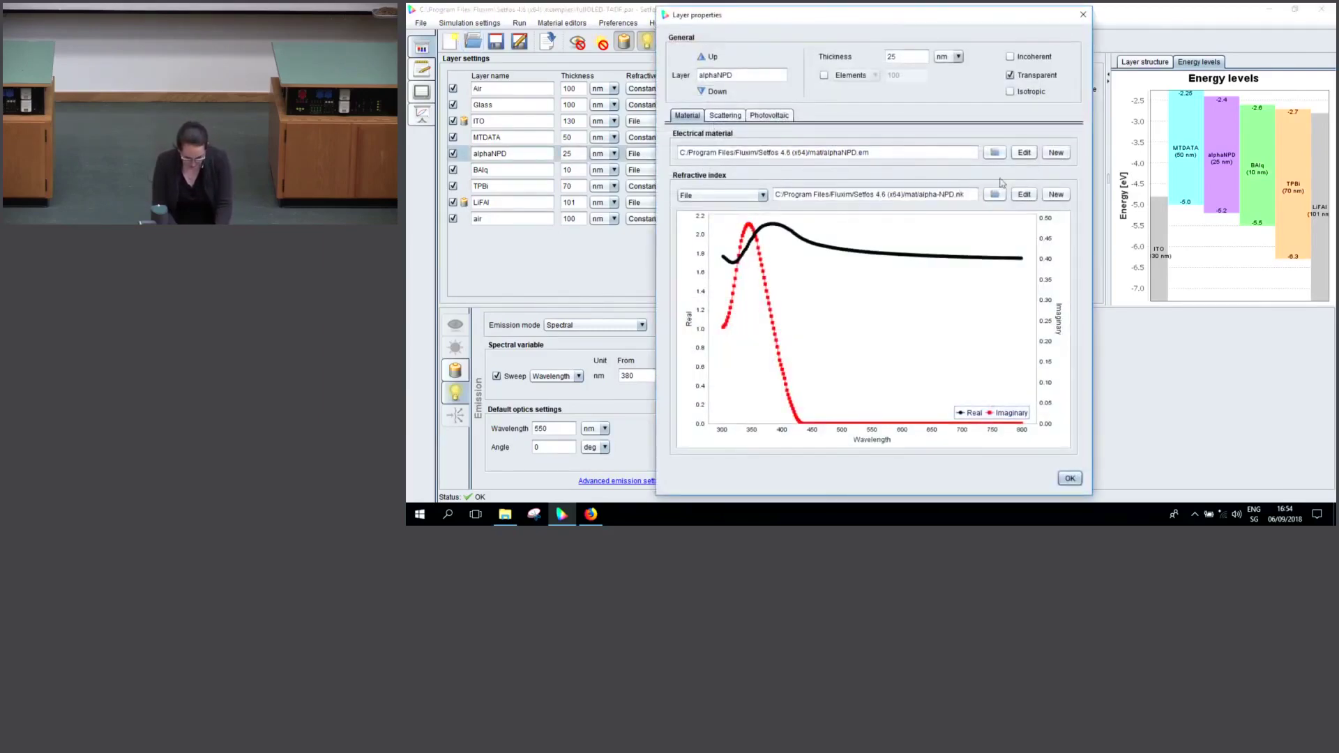
{"action": "left_click", "coordinate": [1024, 153]}
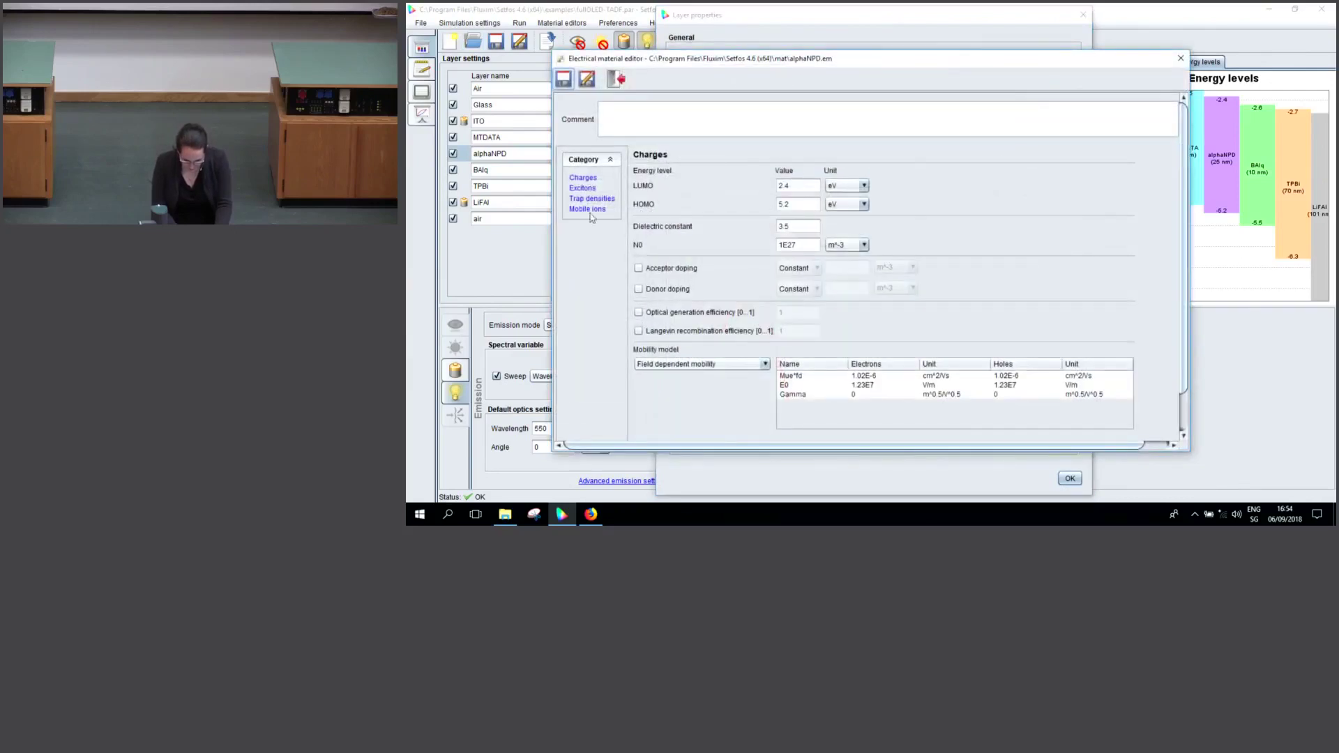
{"action": "left_click", "coordinate": [581, 189]}
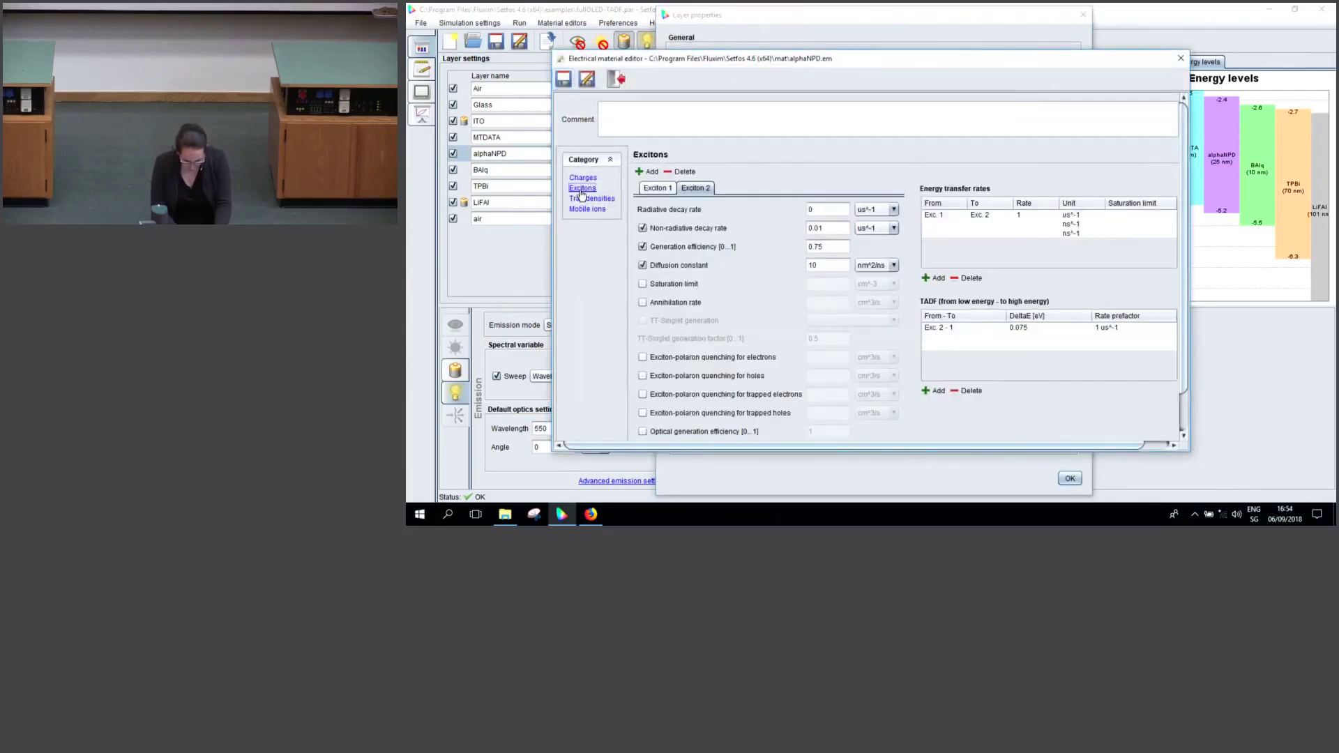
{"action": "left_click_drag", "start_coordinate": [841, 60], "coordinate": [862, 38]}
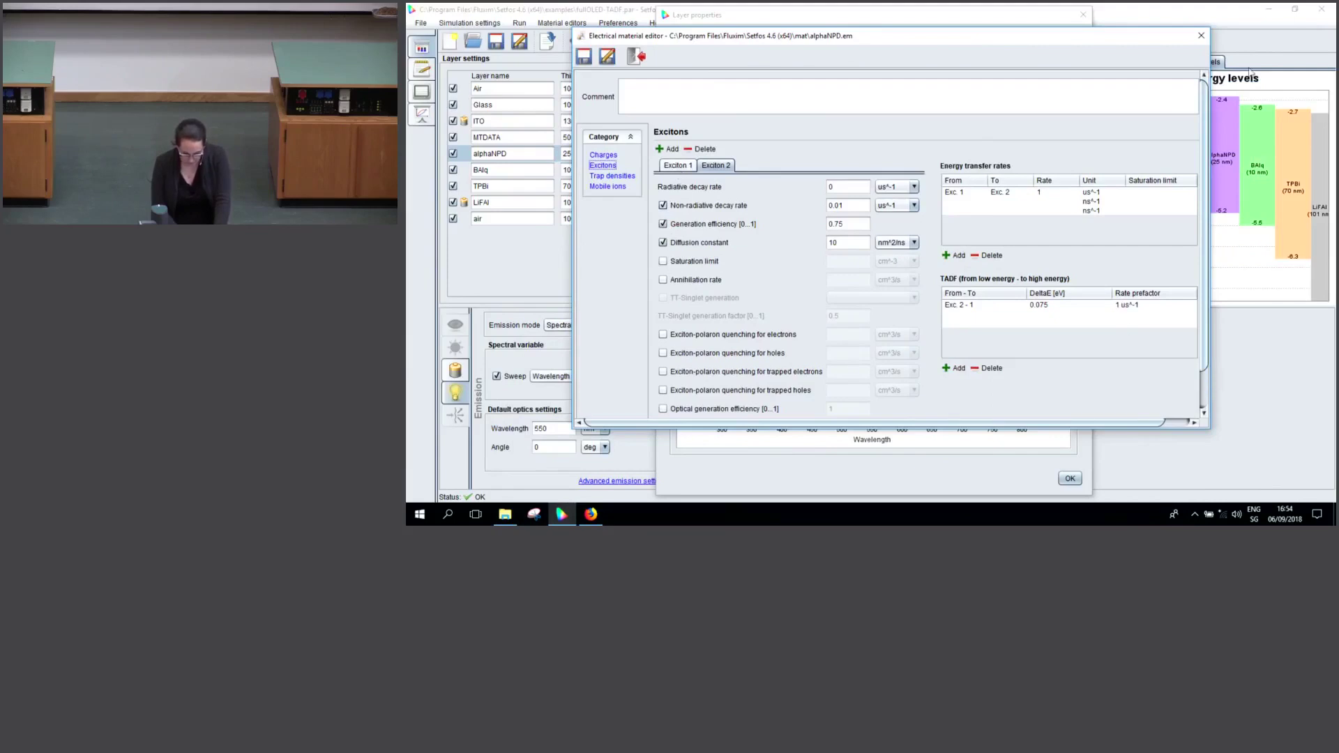
{"action": "left_click", "coordinate": [1201, 35]}
{"action": "left_click", "coordinate": [1083, 14]}
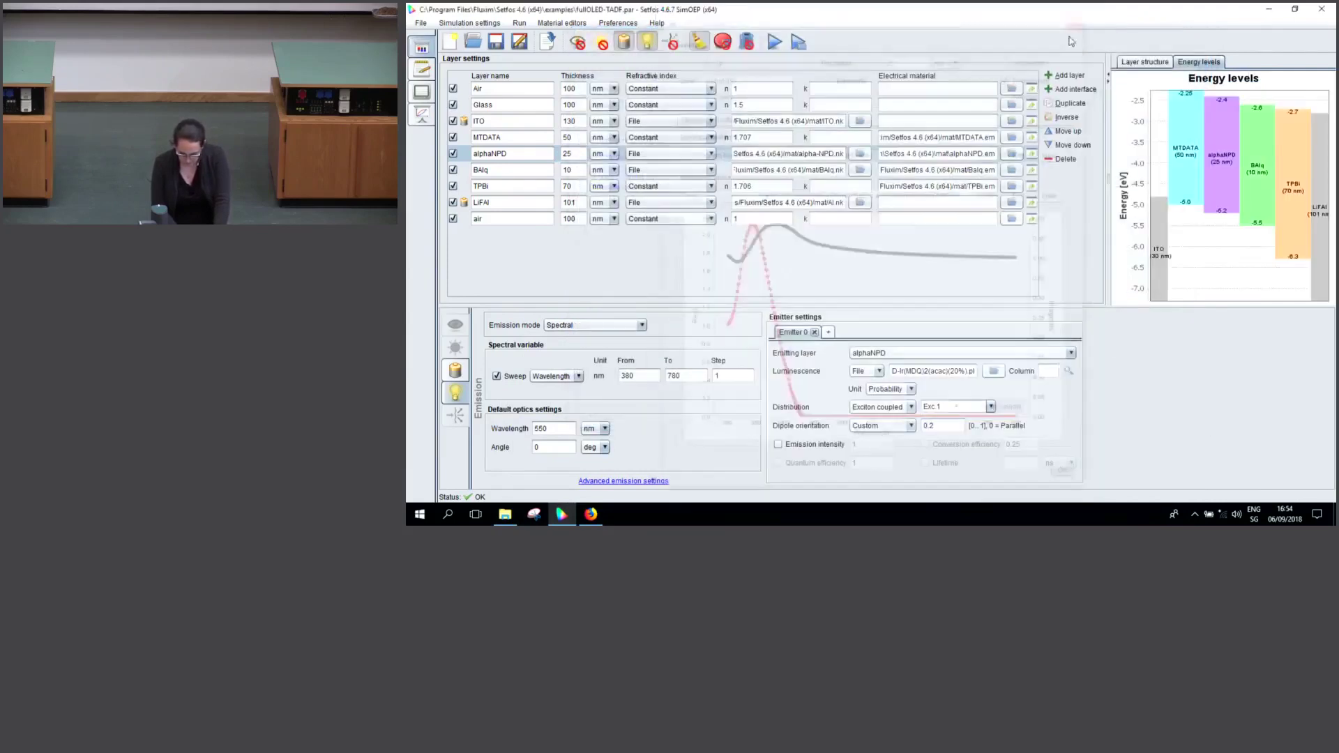
{"action": "left_click", "coordinate": [928, 359]}
{"action": "left_click", "coordinate": [924, 358]}
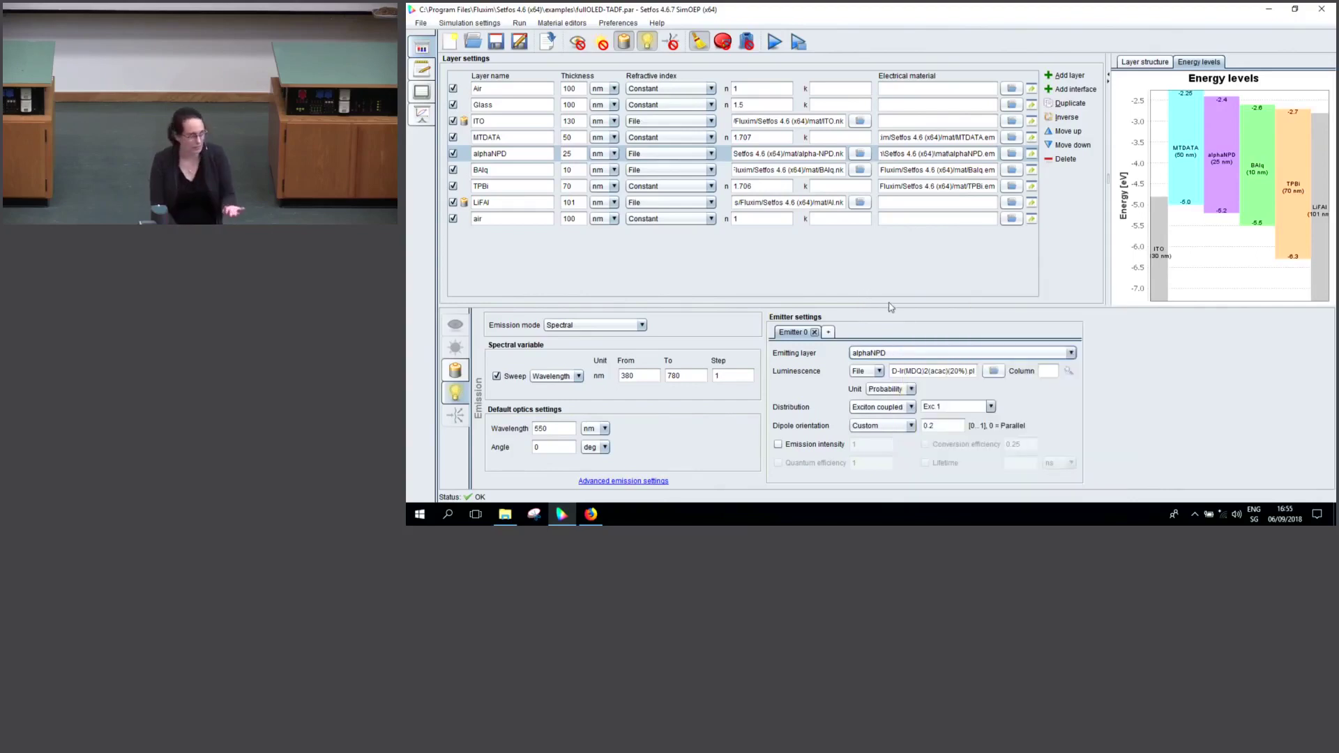
Compare the generation efficiency and decay rates of Exciton 1 and Exciton 2 in the alphaNPD electrical material
{"action": "left_click", "coordinate": [1030, 154]}
{"action": "left_click", "coordinate": [1022, 152]}
{"action": "left_click", "coordinate": [582, 187]}
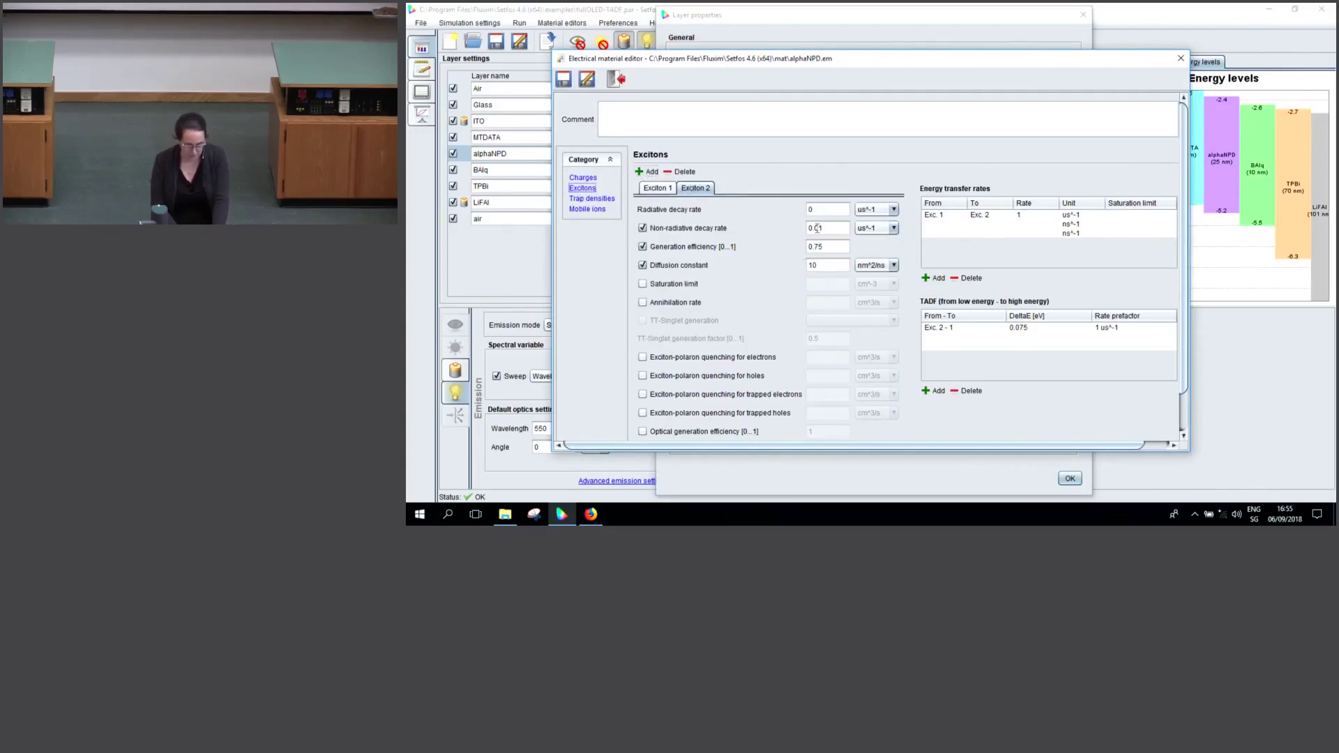
{"action": "left_click", "coordinate": [835, 248]}
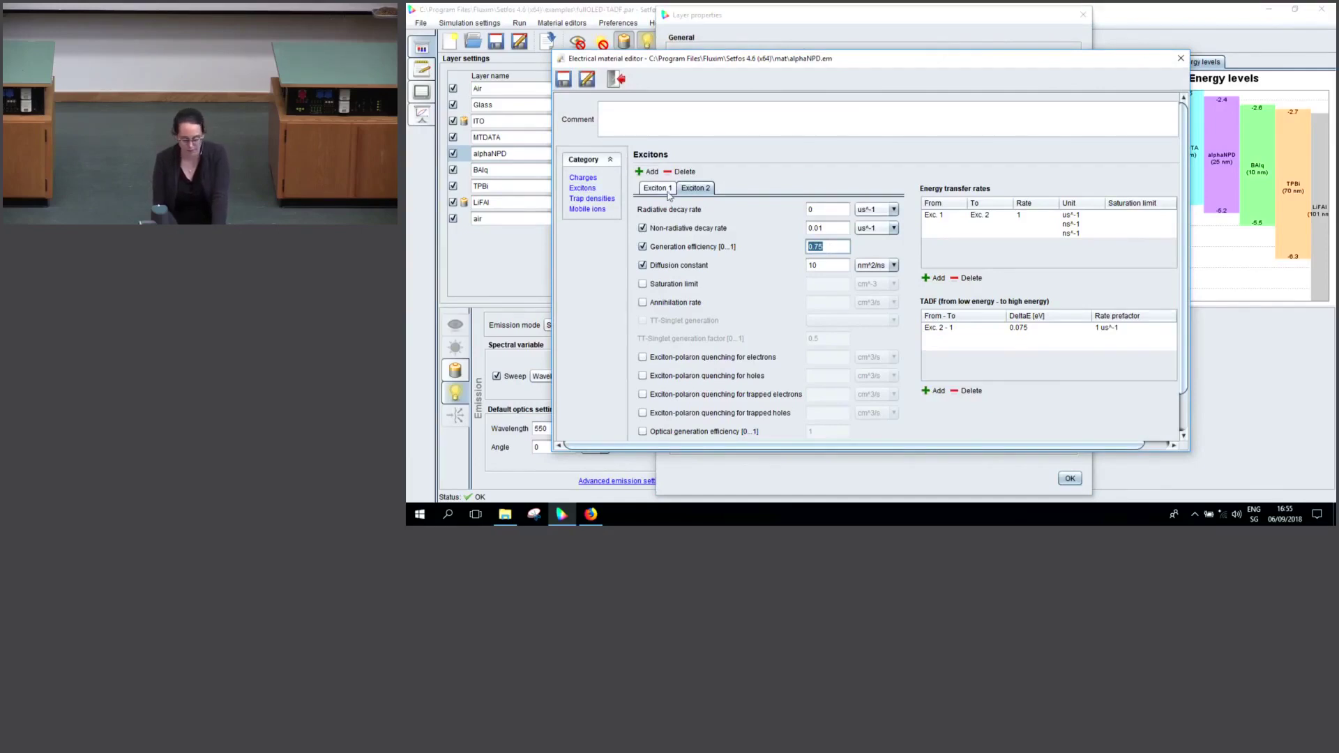
{"action": "left_click", "coordinate": [652, 191]}
{"action": "left_click", "coordinate": [840, 247]}
{"action": "double_click", "coordinate": [841, 248]}
{"action": "left_click", "coordinate": [833, 207]}
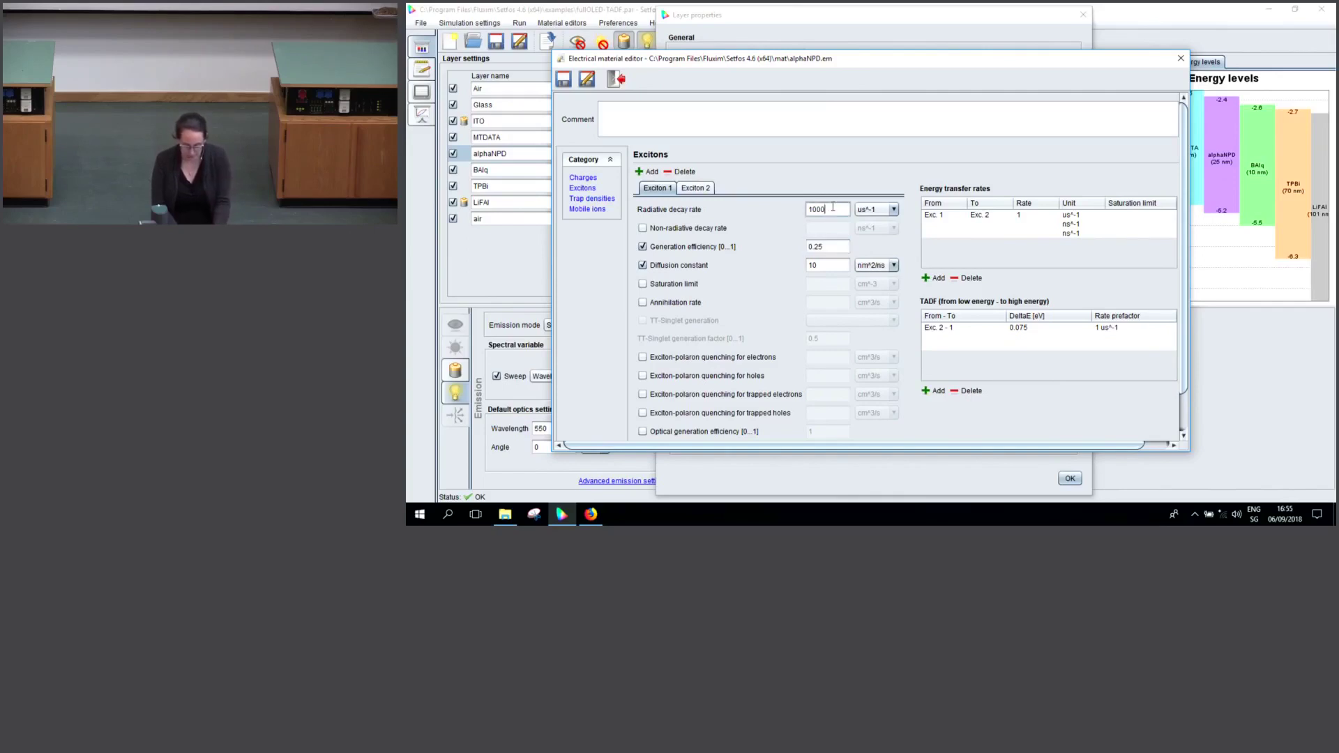
{"action": "left_click", "coordinate": [694, 186]}
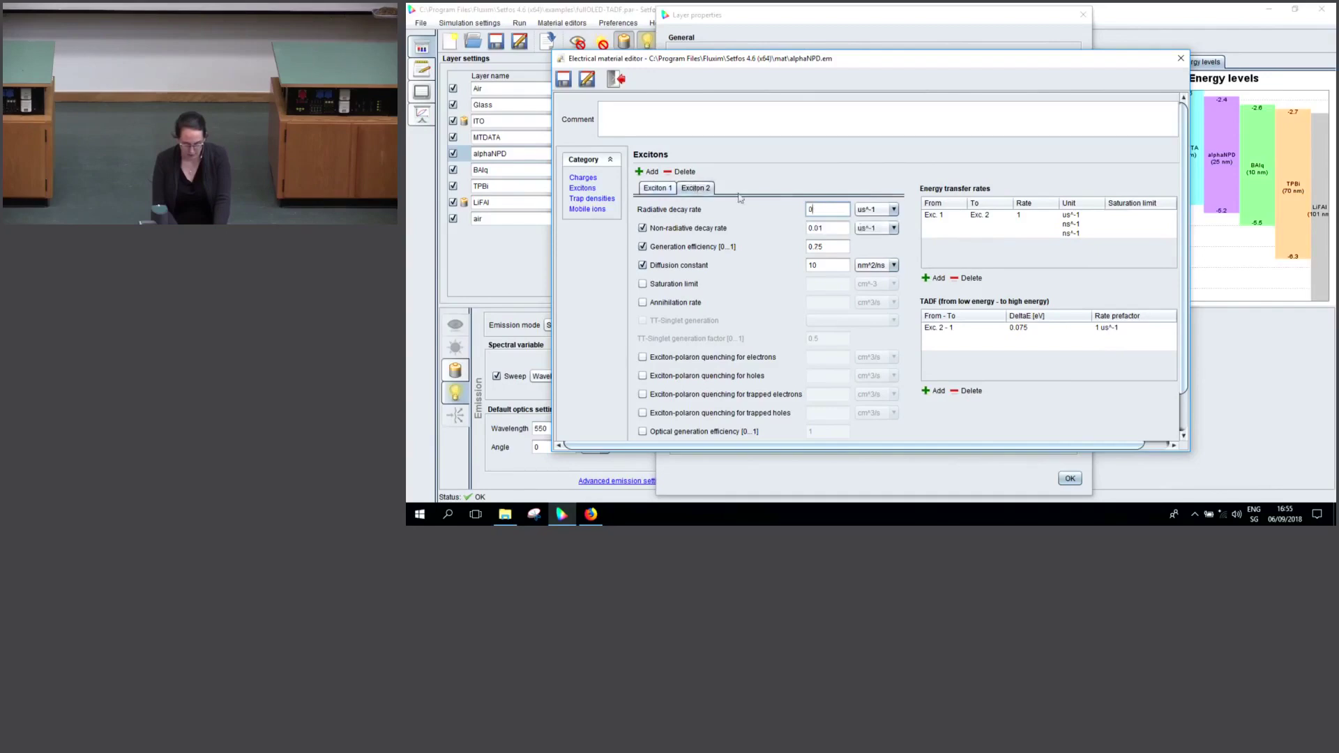
{"action": "left_click", "coordinate": [834, 229]}
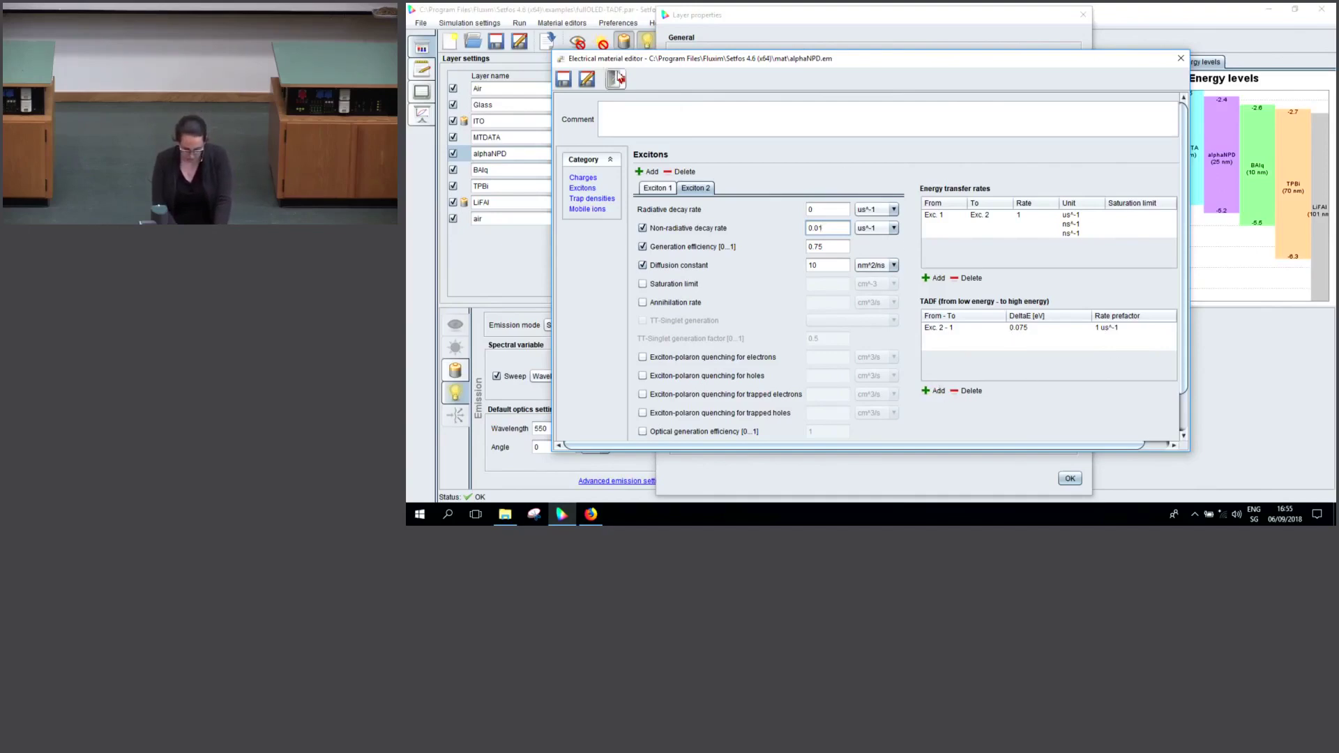
{"action": "left_click", "coordinate": [617, 78]}
{"action": "left_click", "coordinate": [1069, 478]}
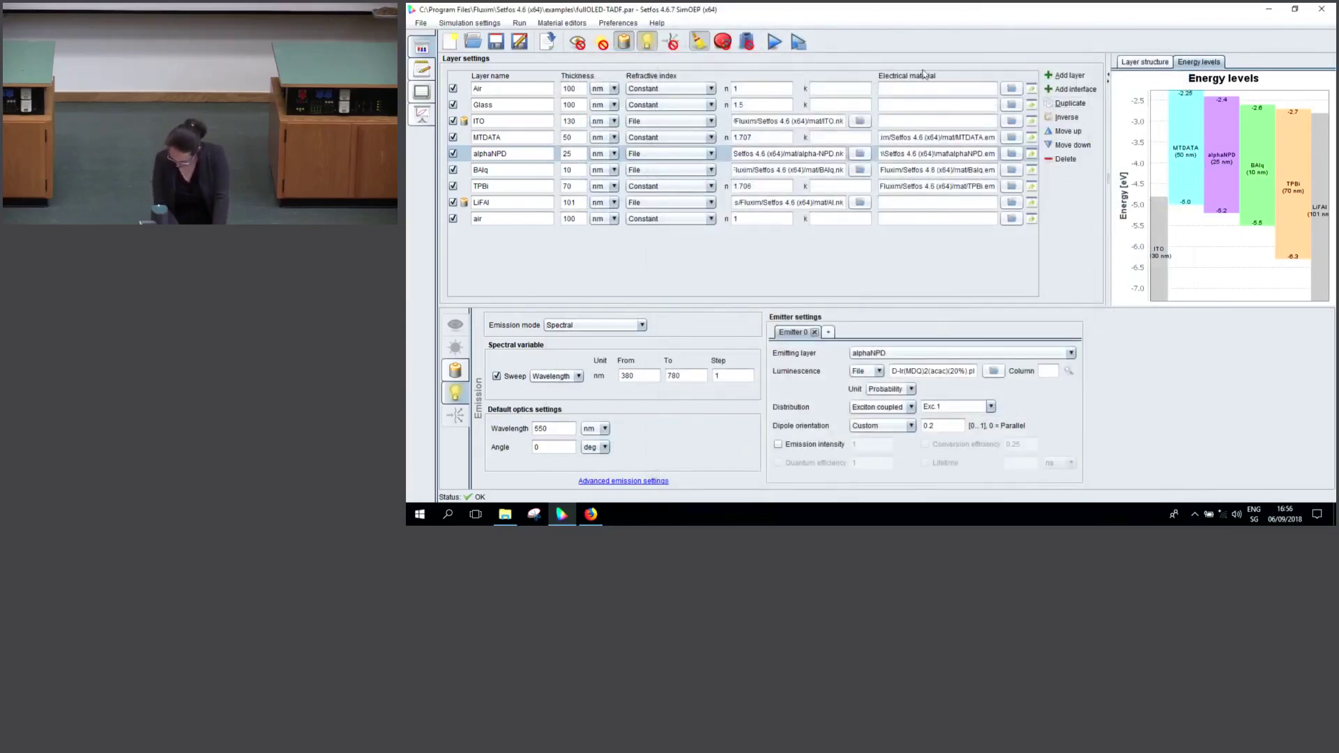
Check the temperature sweep settings of the TADF example and run the simulation
{"action": "left_click", "coordinate": [491, 23]}
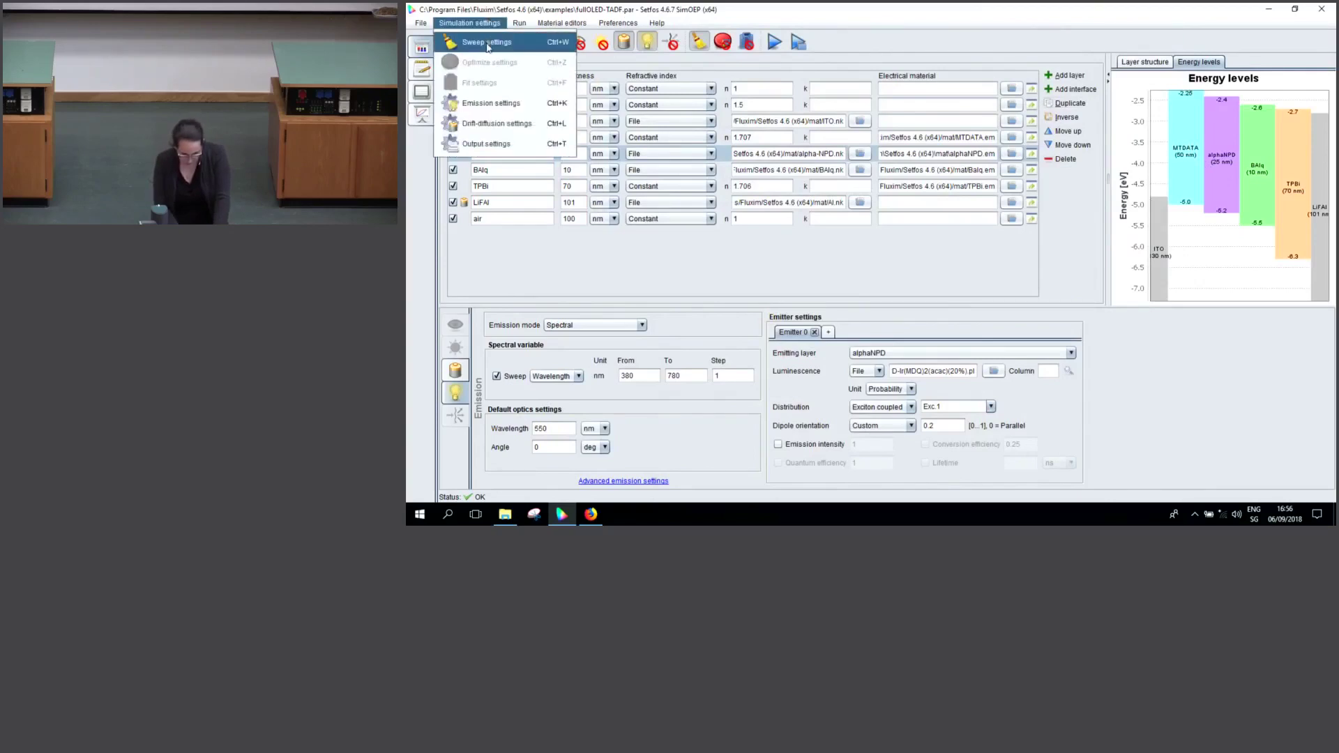
{"action": "left_click", "coordinate": [487, 43]}
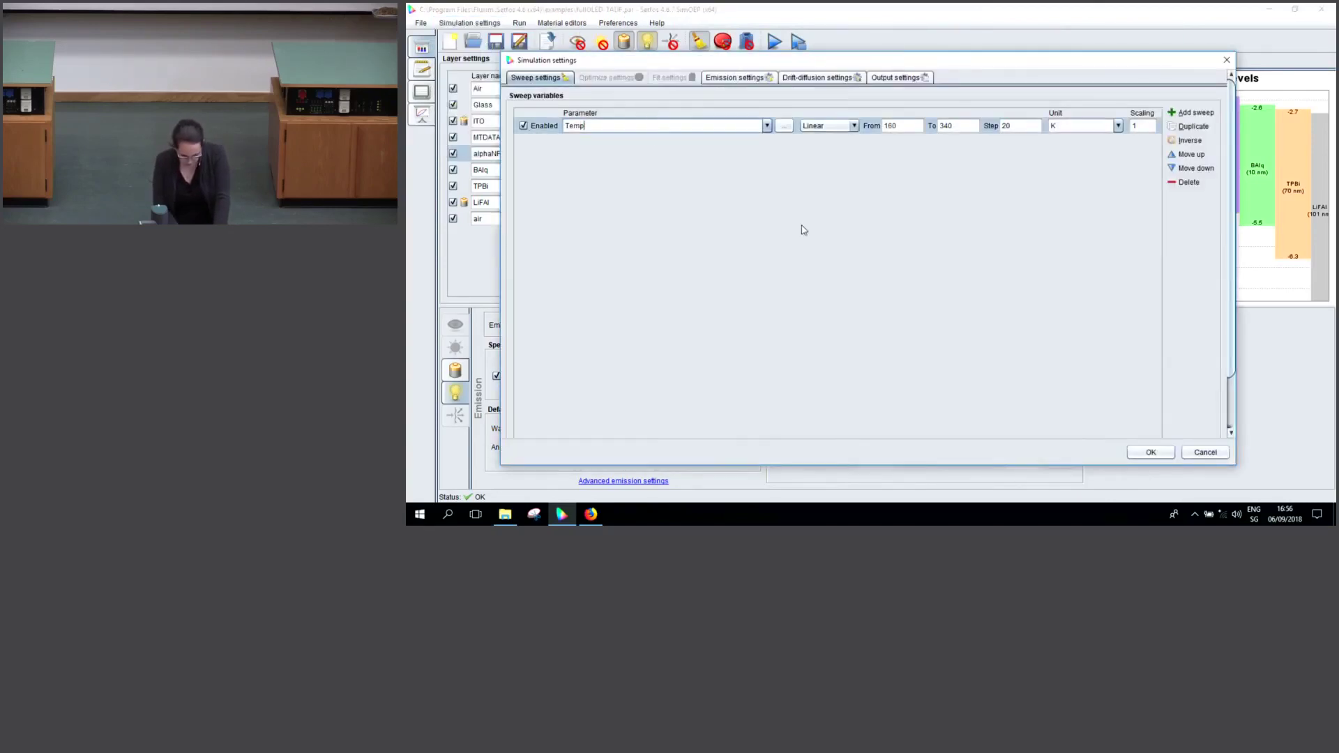
{"action": "left_click", "coordinate": [1149, 451]}
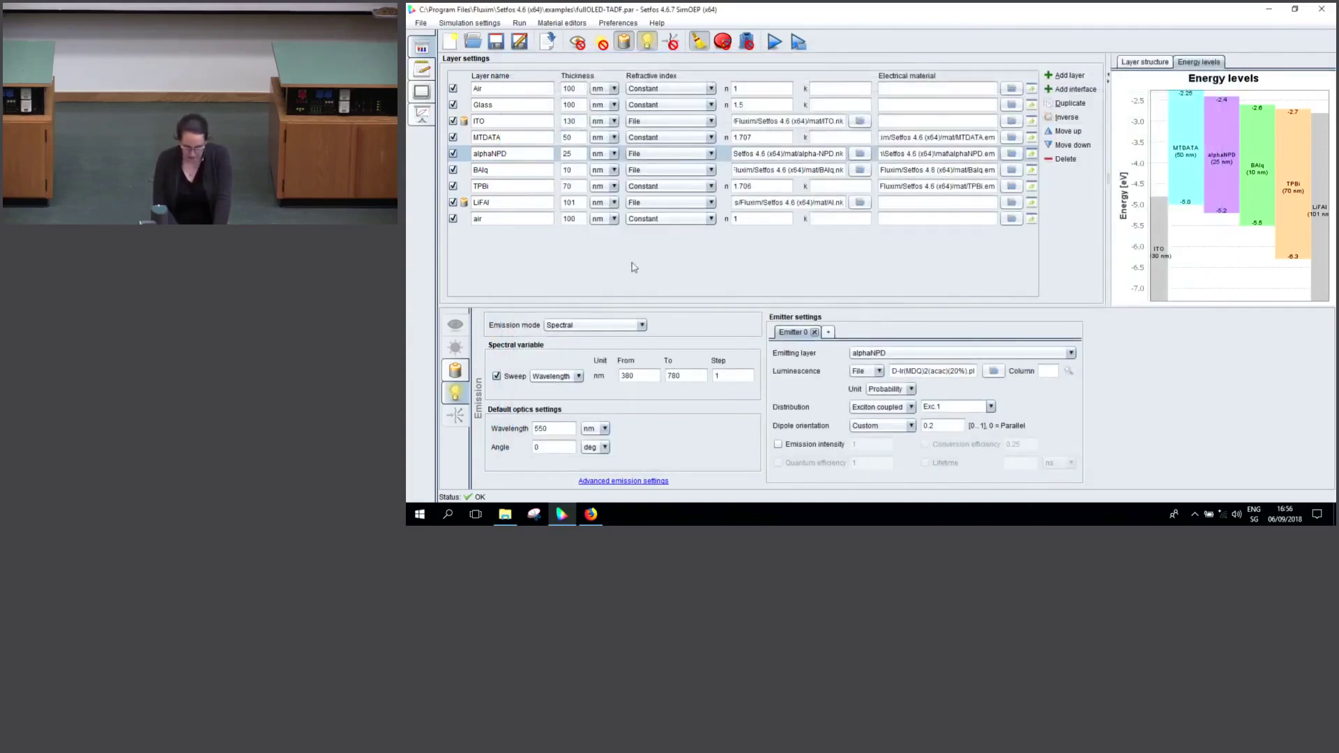
{"action": "left_click", "coordinate": [774, 42]}
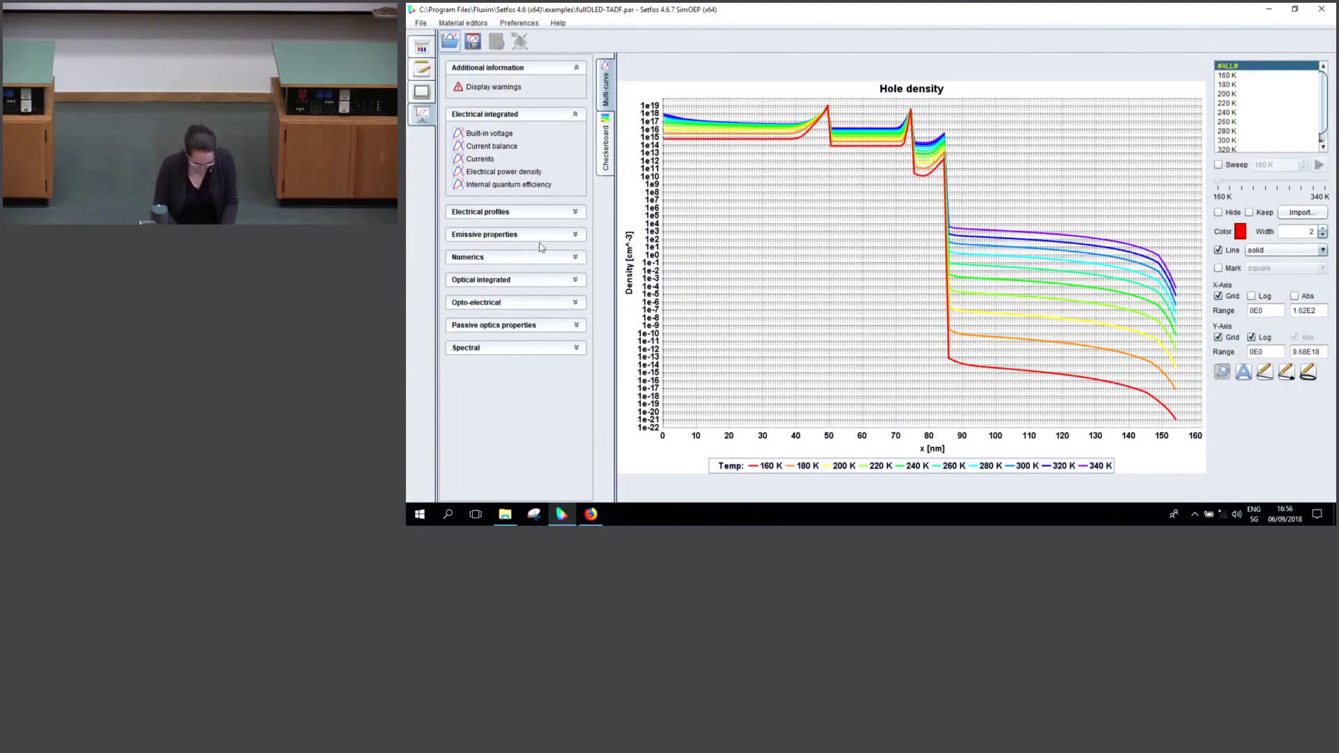
Browse the result categories and plot Current efficiency against temperature from the integrated optical results
{"action": "left_click", "coordinate": [524, 212]}
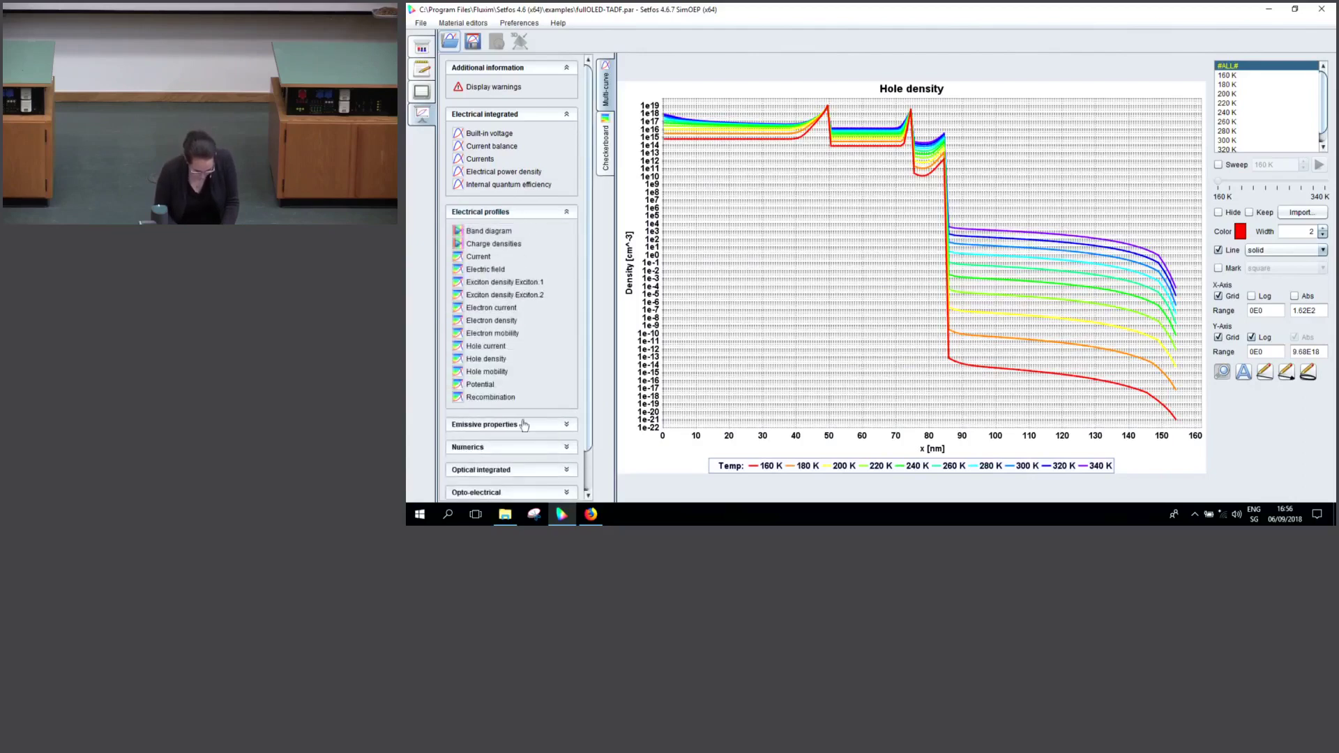
{"action": "left_click", "coordinate": [567, 212]}
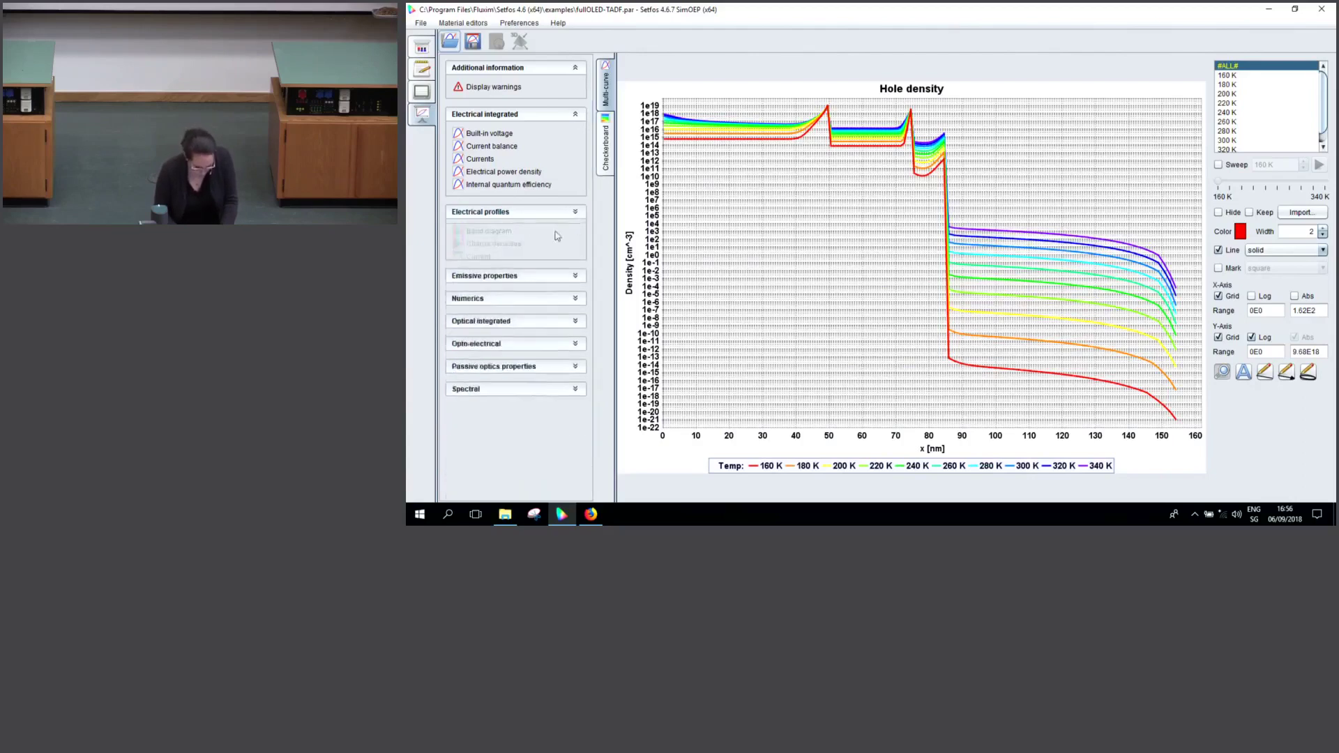
{"action": "left_click", "coordinate": [550, 235]}
{"action": "left_click", "coordinate": [558, 371]}
{"action": "left_click", "coordinate": [551, 371]}
{"action": "left_click", "coordinate": [535, 398]}
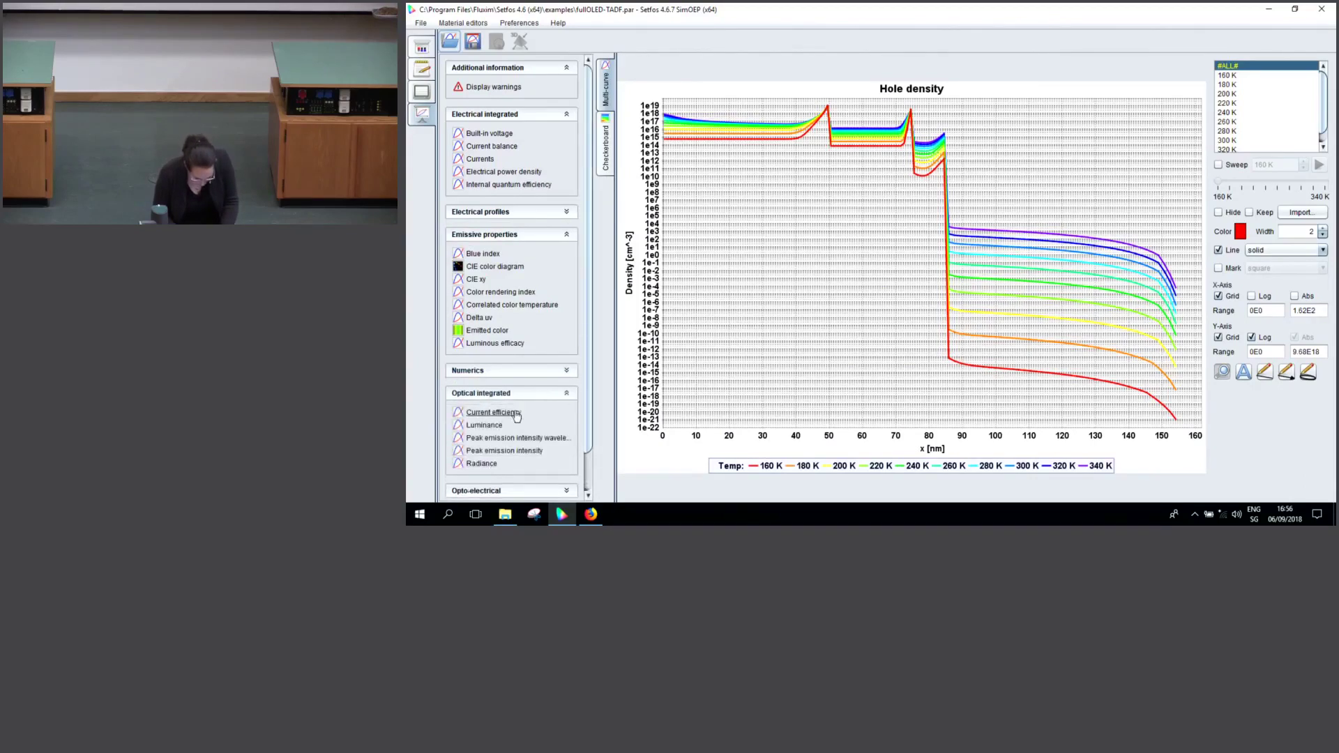
{"action": "left_click", "coordinate": [517, 414]}
{"action": "scroll", "coordinate": [589, 385], "scroll_direction": "down", "scroll_amount": 2}
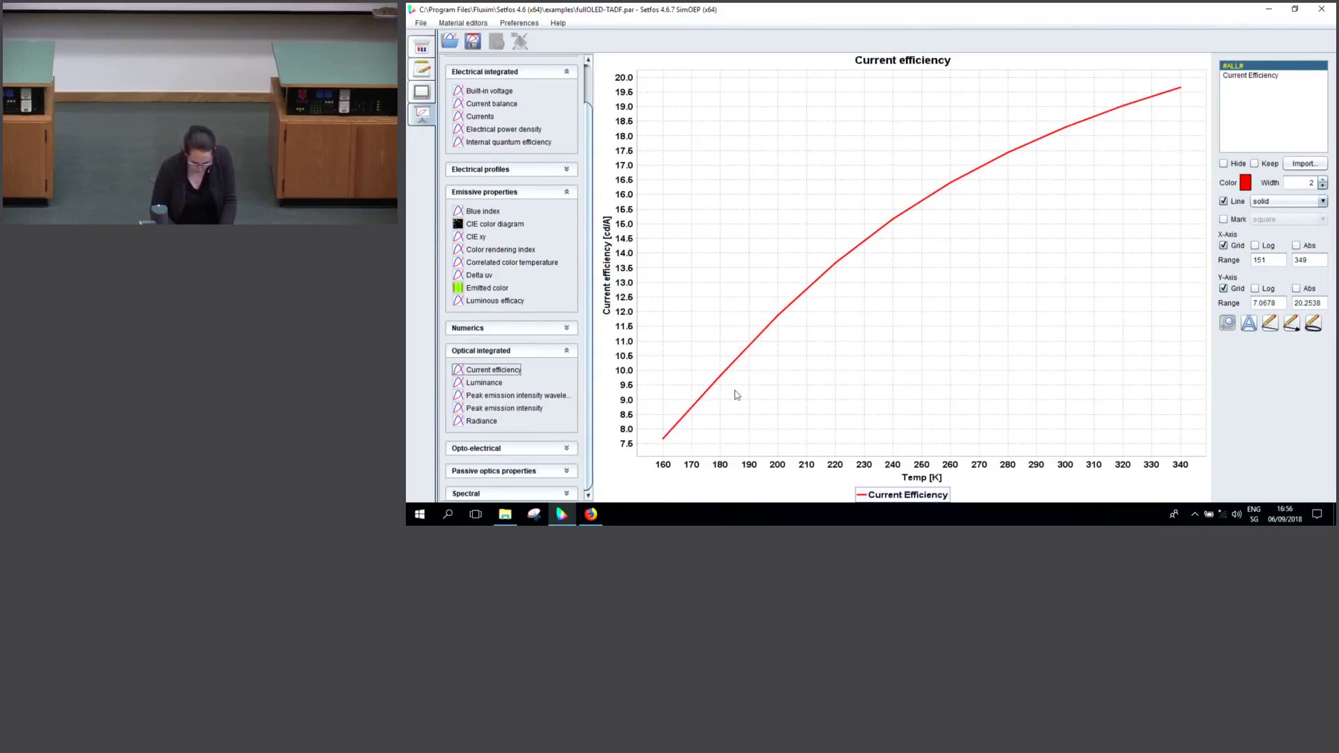
View the temperature-dependent Radiance and Internal quantum efficiency curves
{"action": "left_click", "coordinate": [484, 382]}
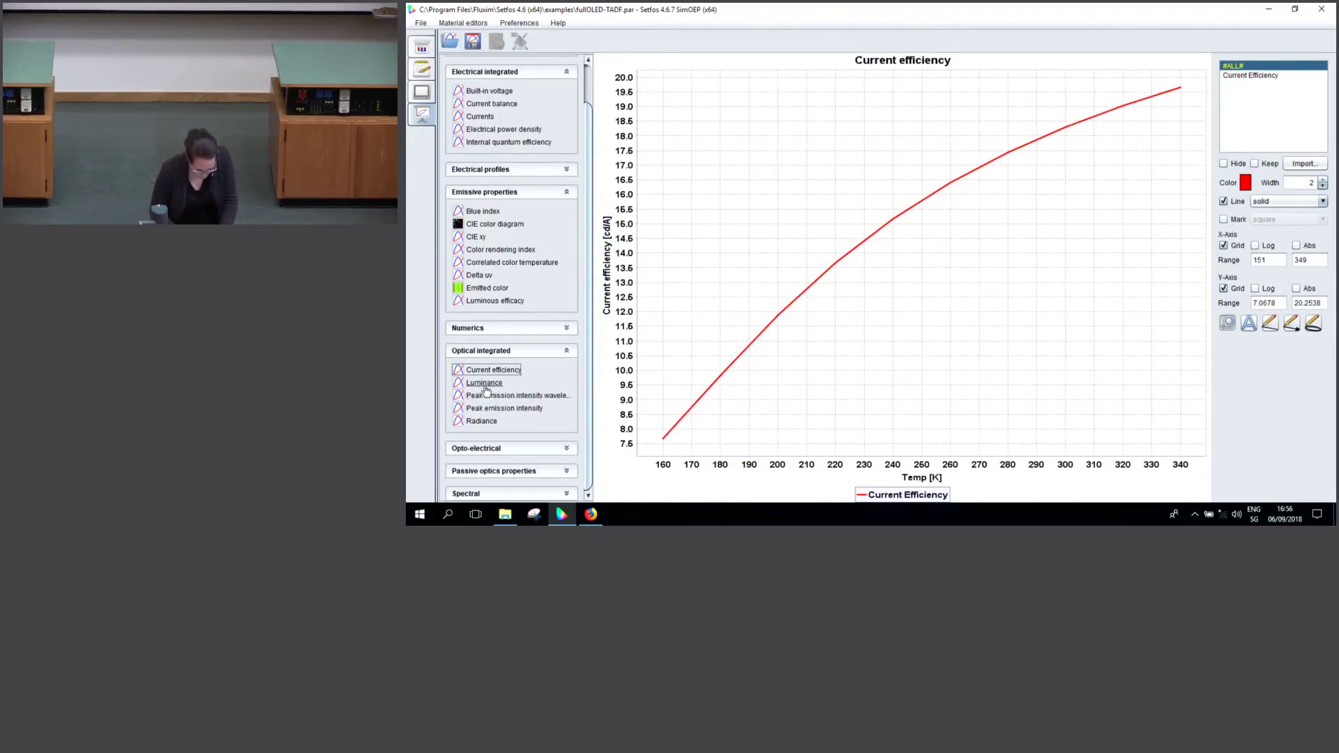
{"action": "left_click", "coordinate": [481, 421]}
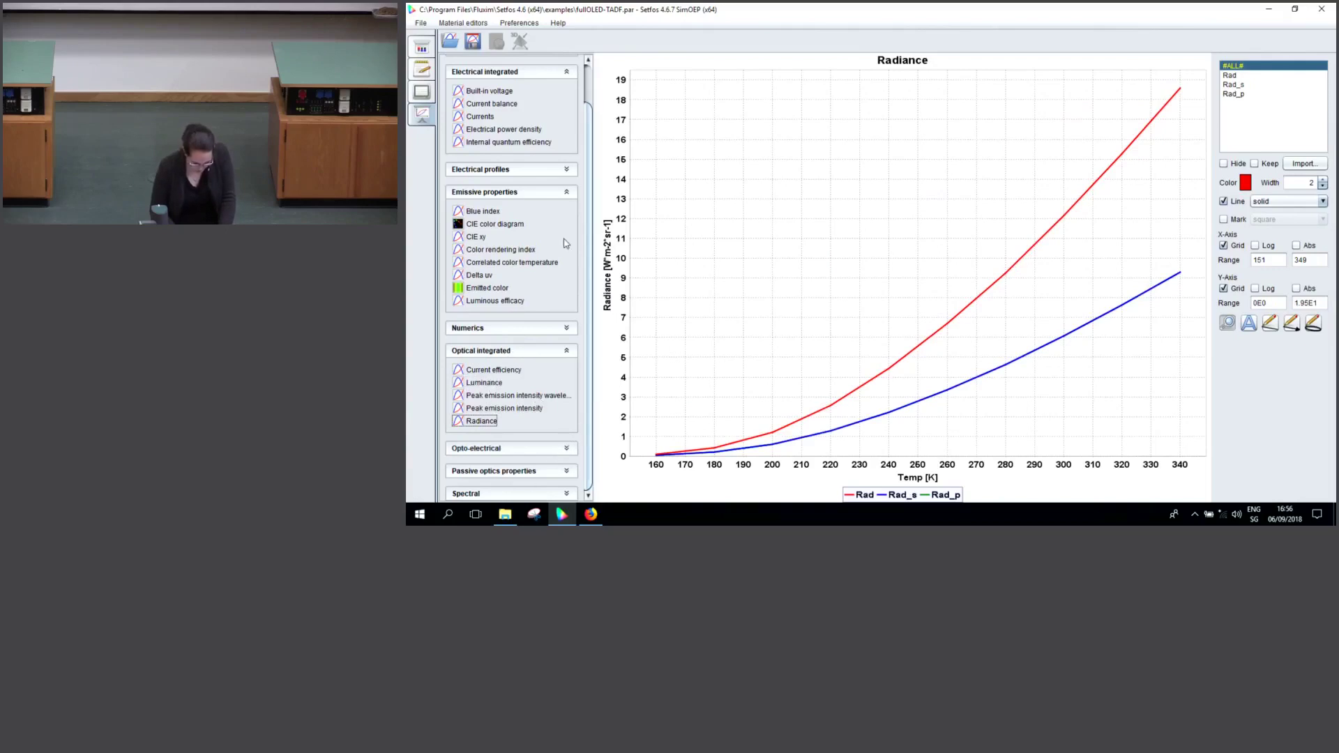
{"action": "left_click", "coordinate": [542, 144]}
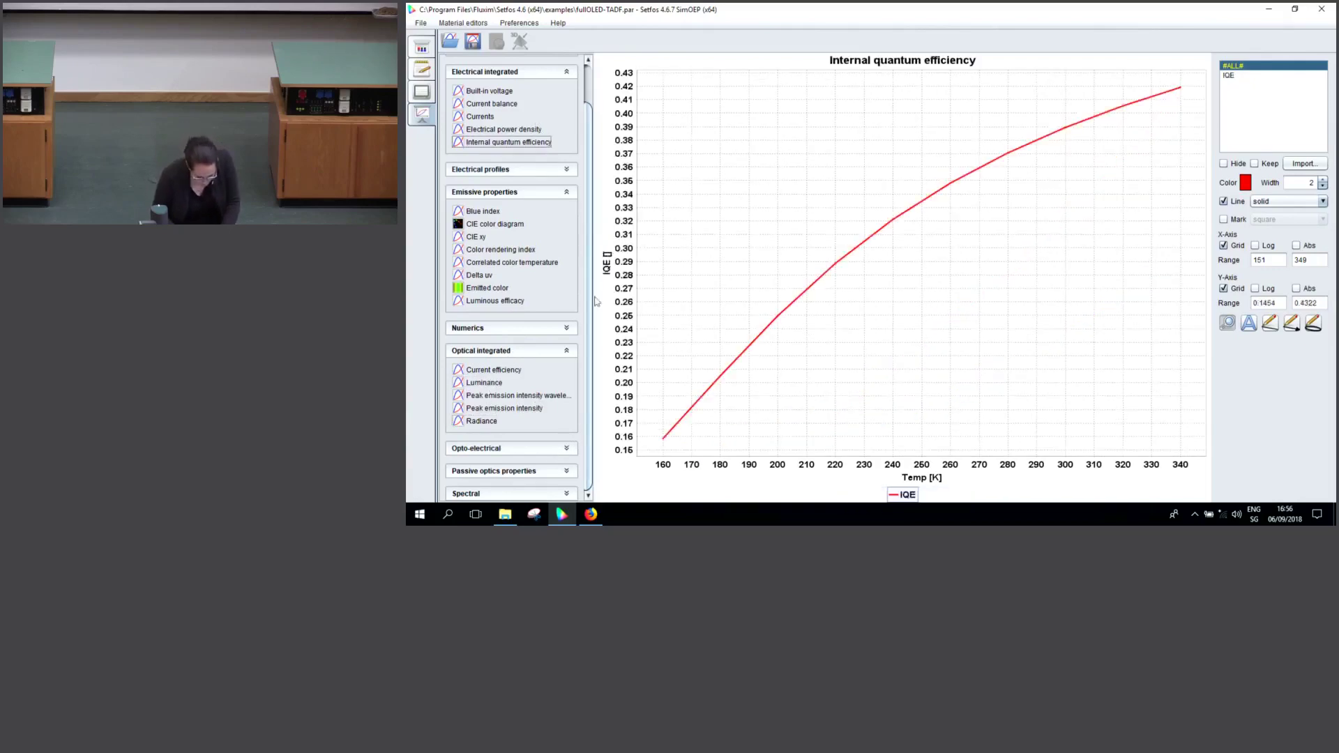
{"action": "scroll", "coordinate": [585, 161], "scroll_direction": "up", "scroll_amount": 2}
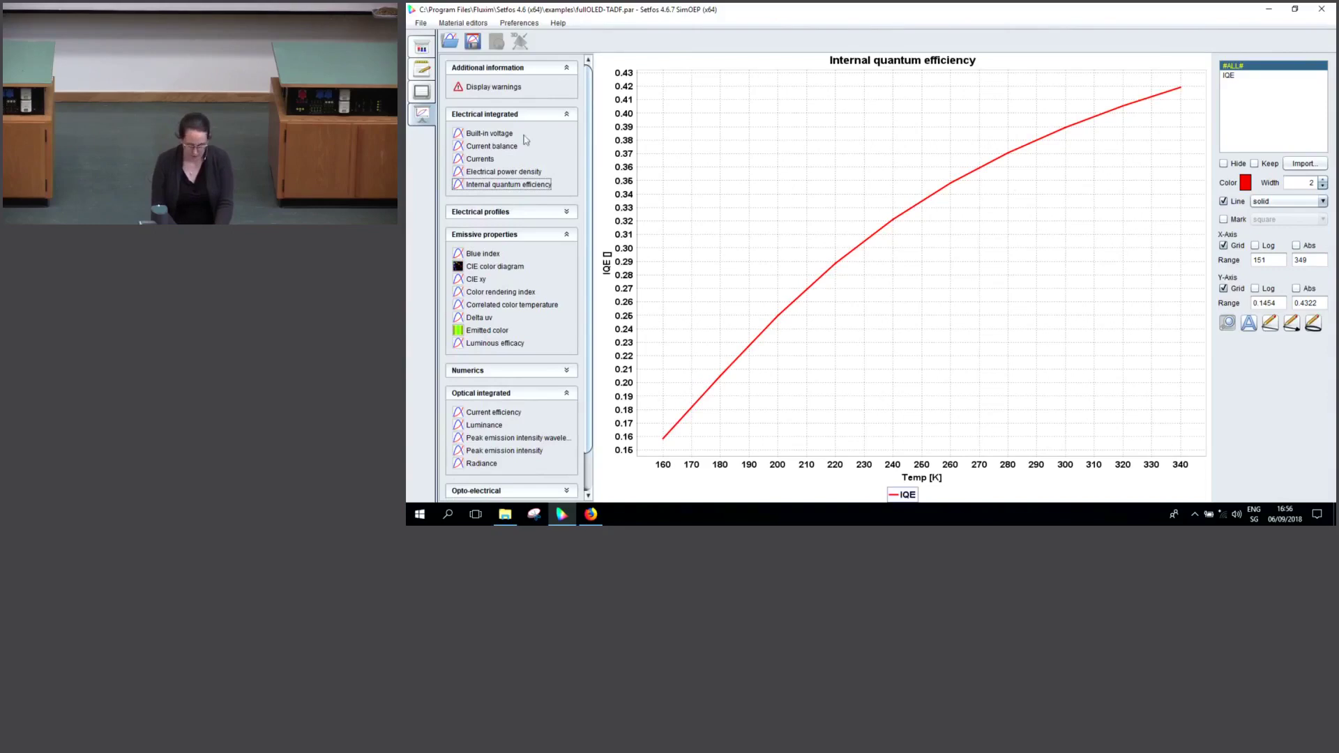
Return to the layer setup and open the example HAT-CN-injection.par
{"action": "left_click", "coordinate": [422, 48]}
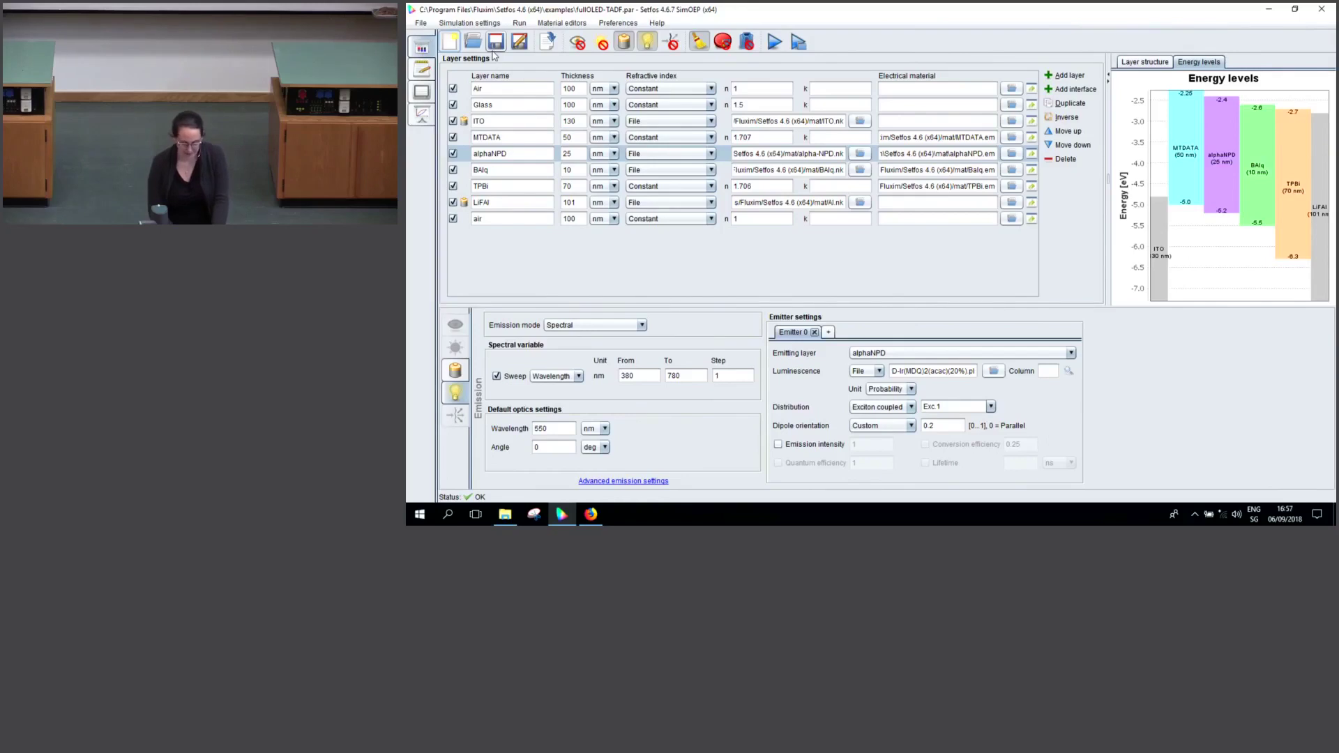
{"action": "left_click", "coordinate": [473, 42]}
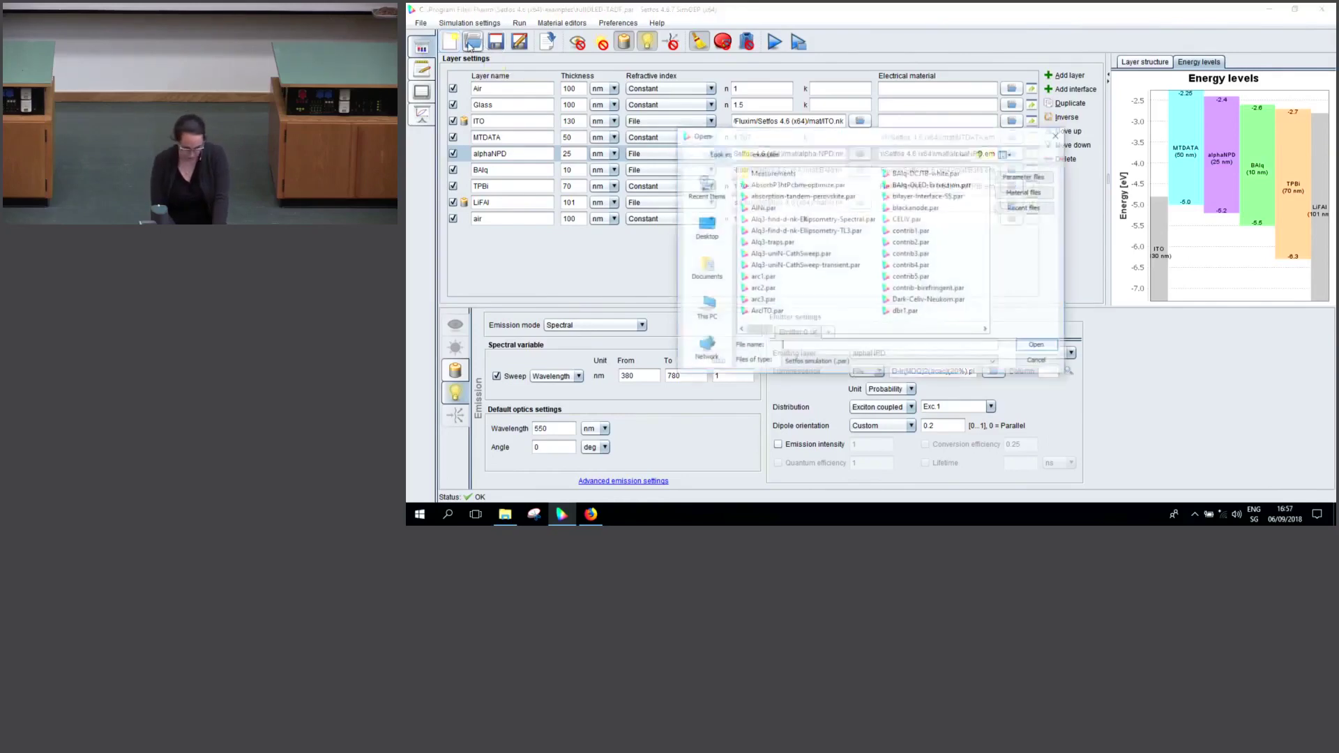
{"action": "left_click", "coordinate": [786, 254]}
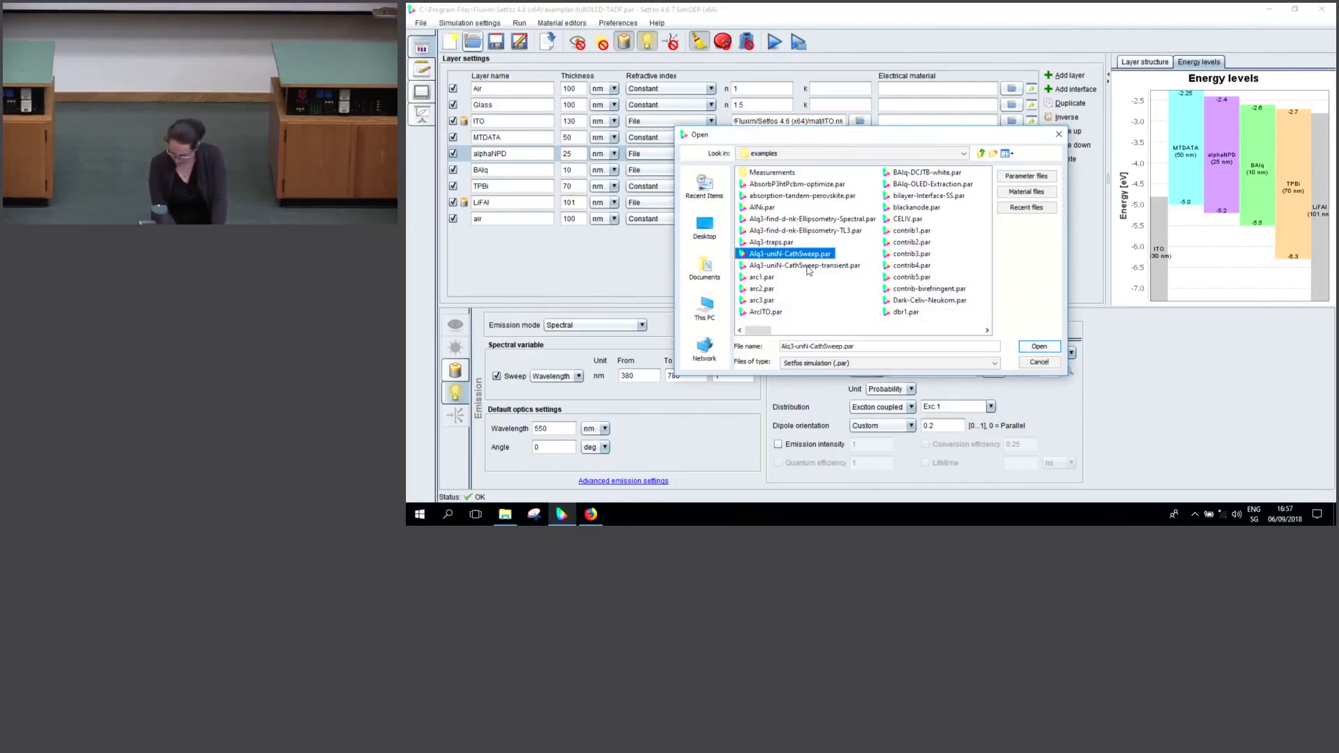
{"action": "key", "text": "h"}
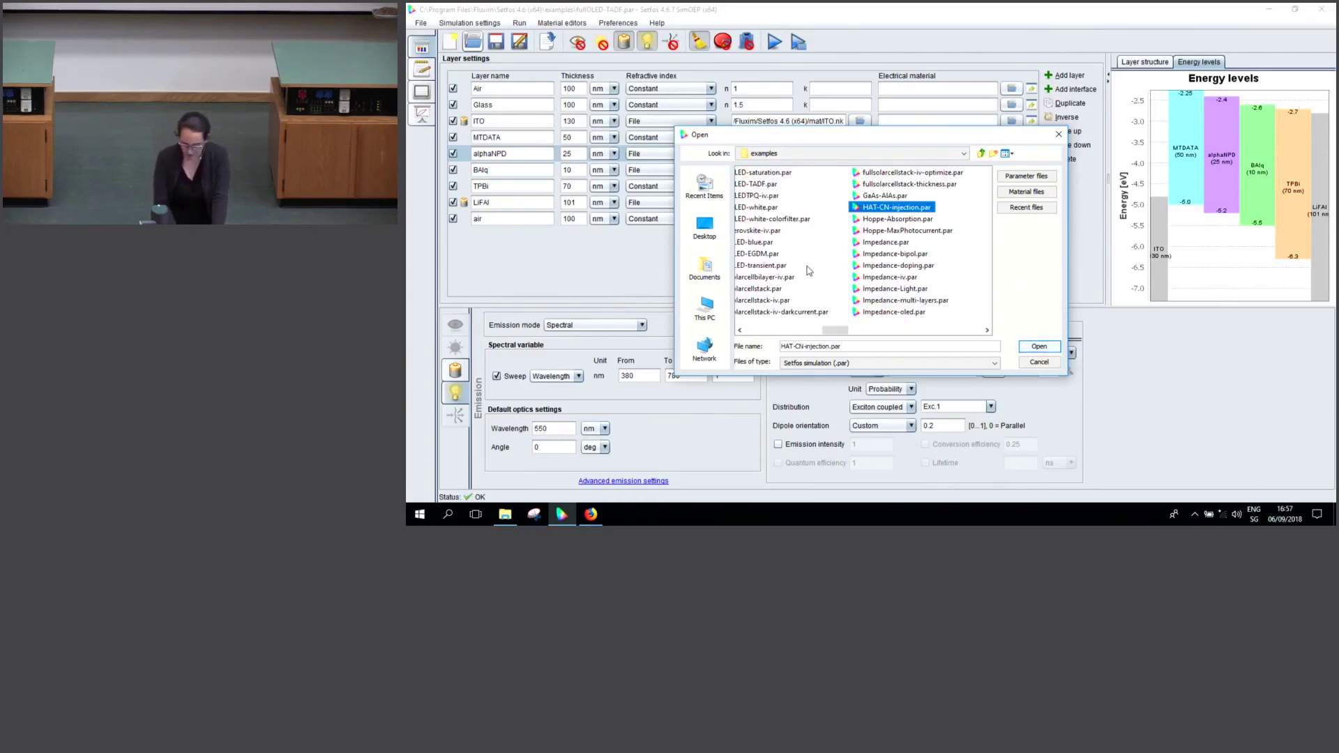
{"action": "key", "text": "Return"}
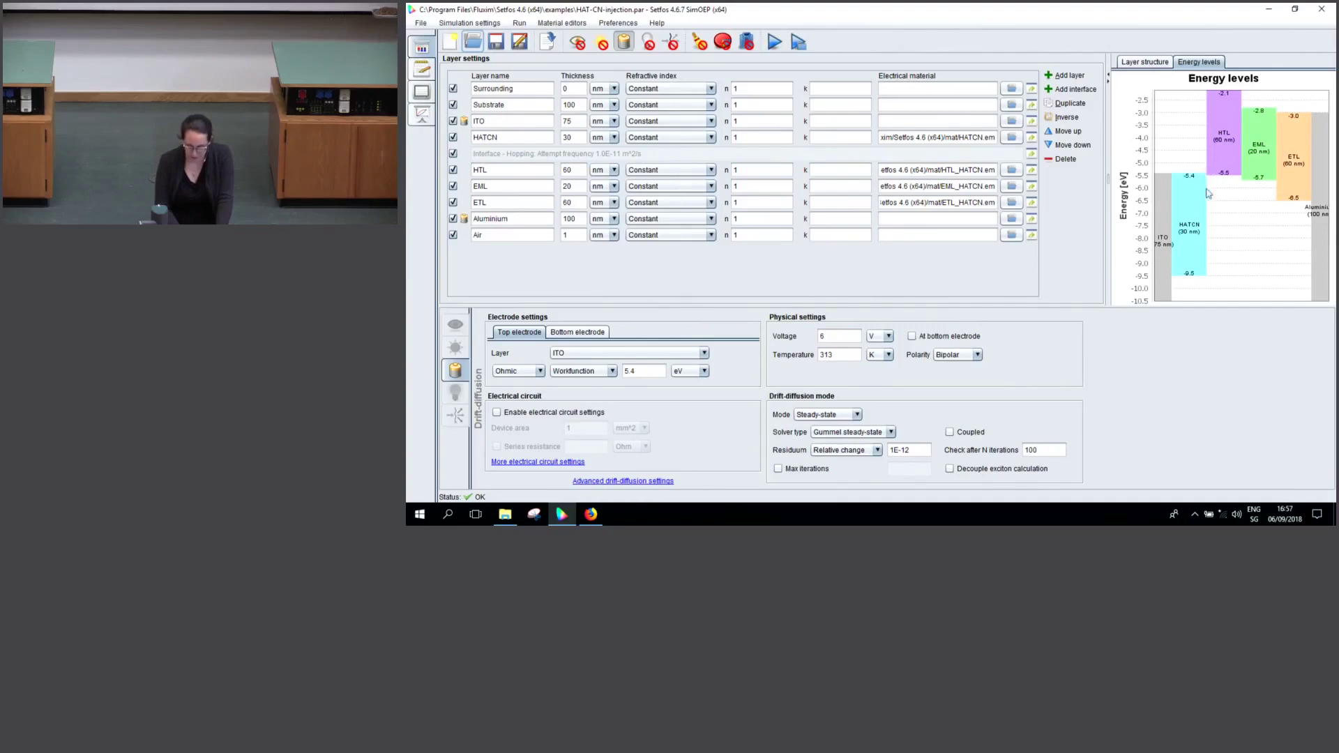
Review the drift-diffusion hopping settings of the interface between the HATCN and HTL layers, including the attempt frequency
{"action": "left_click", "coordinate": [862, 153]}
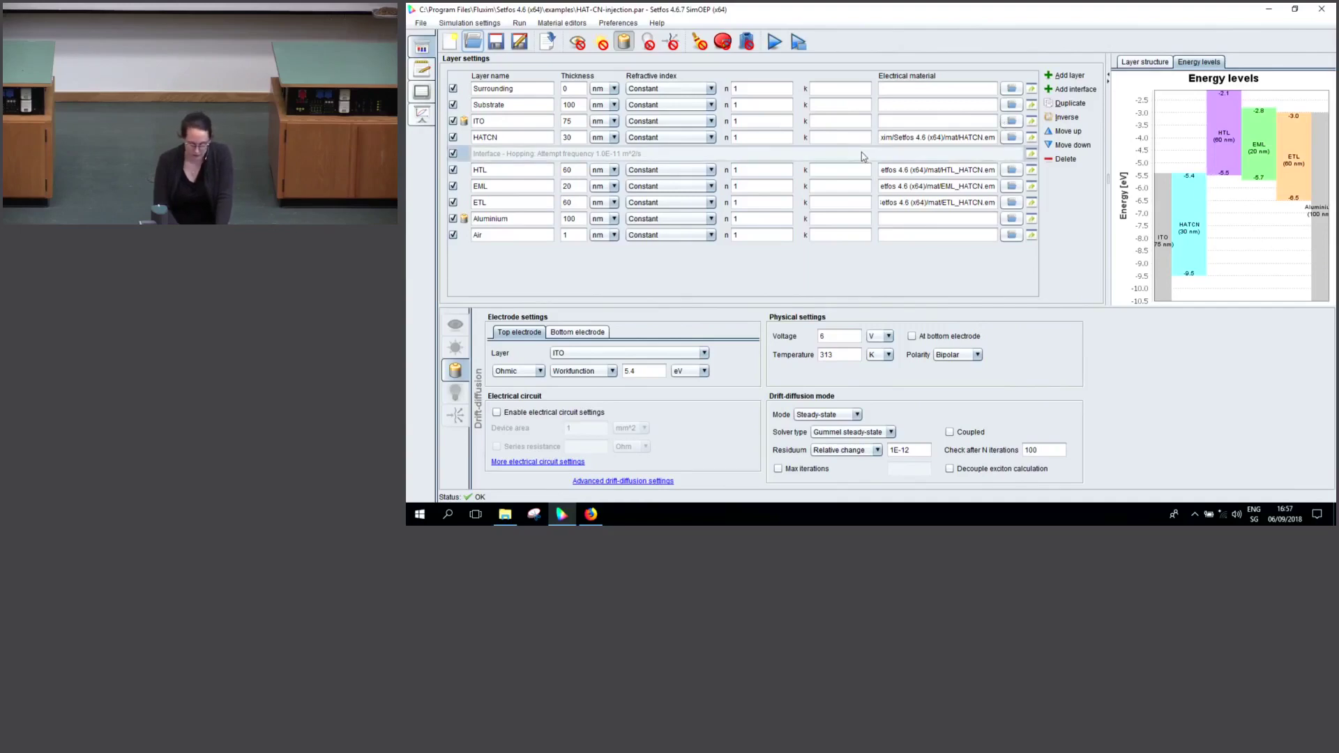
{"action": "left_click", "coordinate": [1031, 154]}
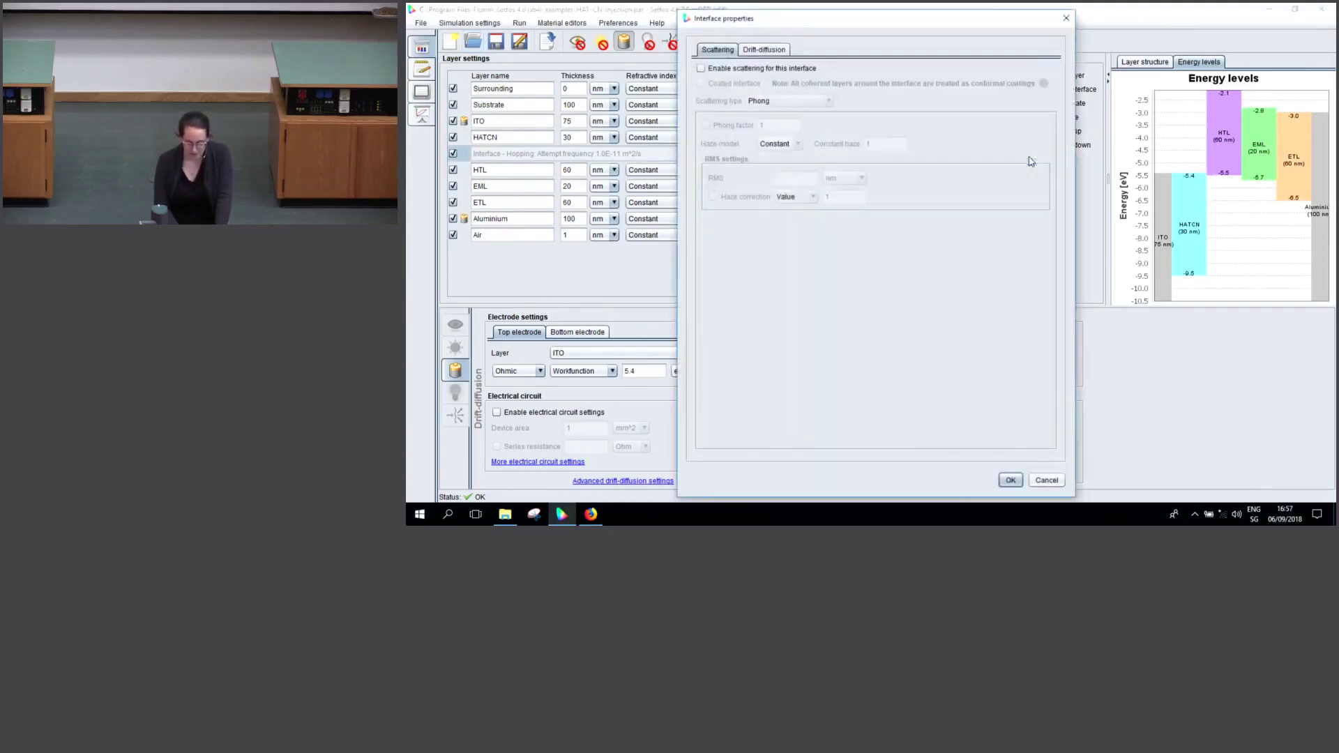
{"action": "left_click", "coordinate": [763, 49]}
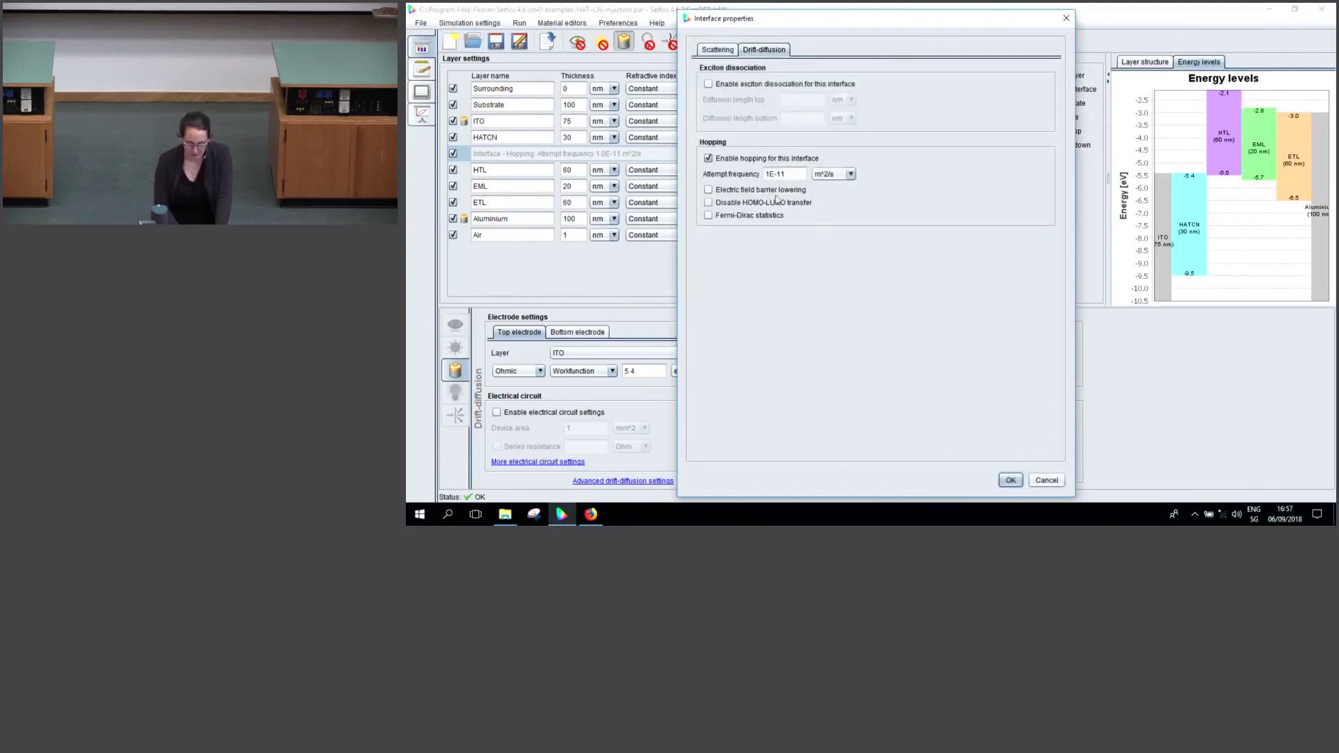
{"action": "left_click", "coordinate": [794, 168]}
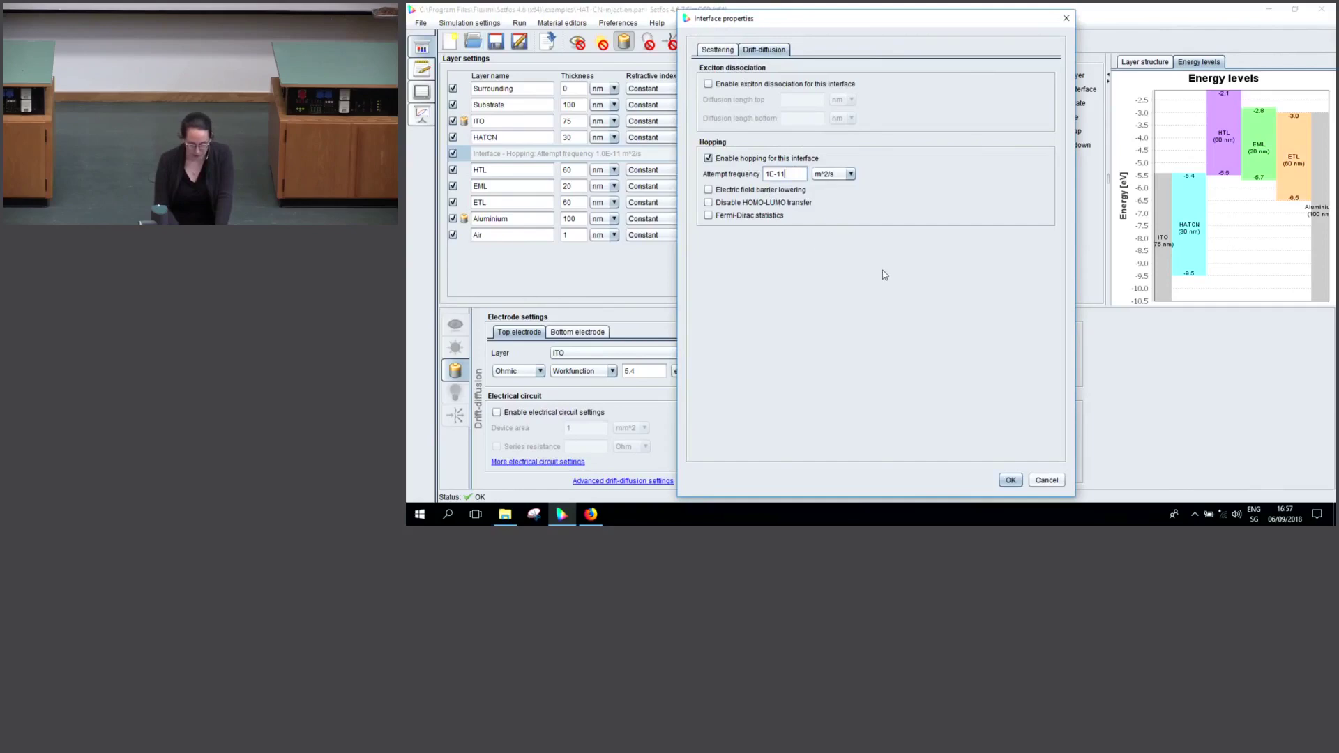
{"action": "left_click", "coordinate": [1011, 480]}
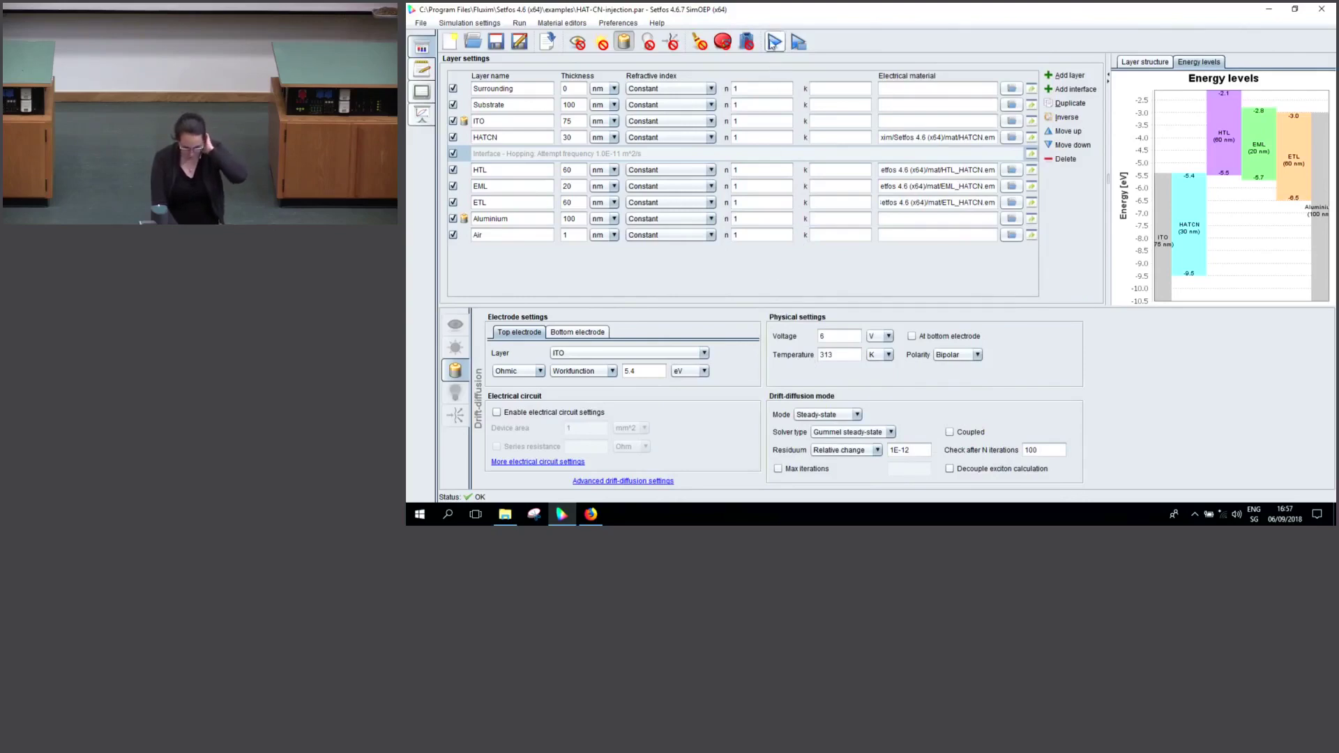
Check the applied voltage and run the steady-state simulation of the HAT-CN injection example
{"action": "left_click", "coordinate": [842, 338]}
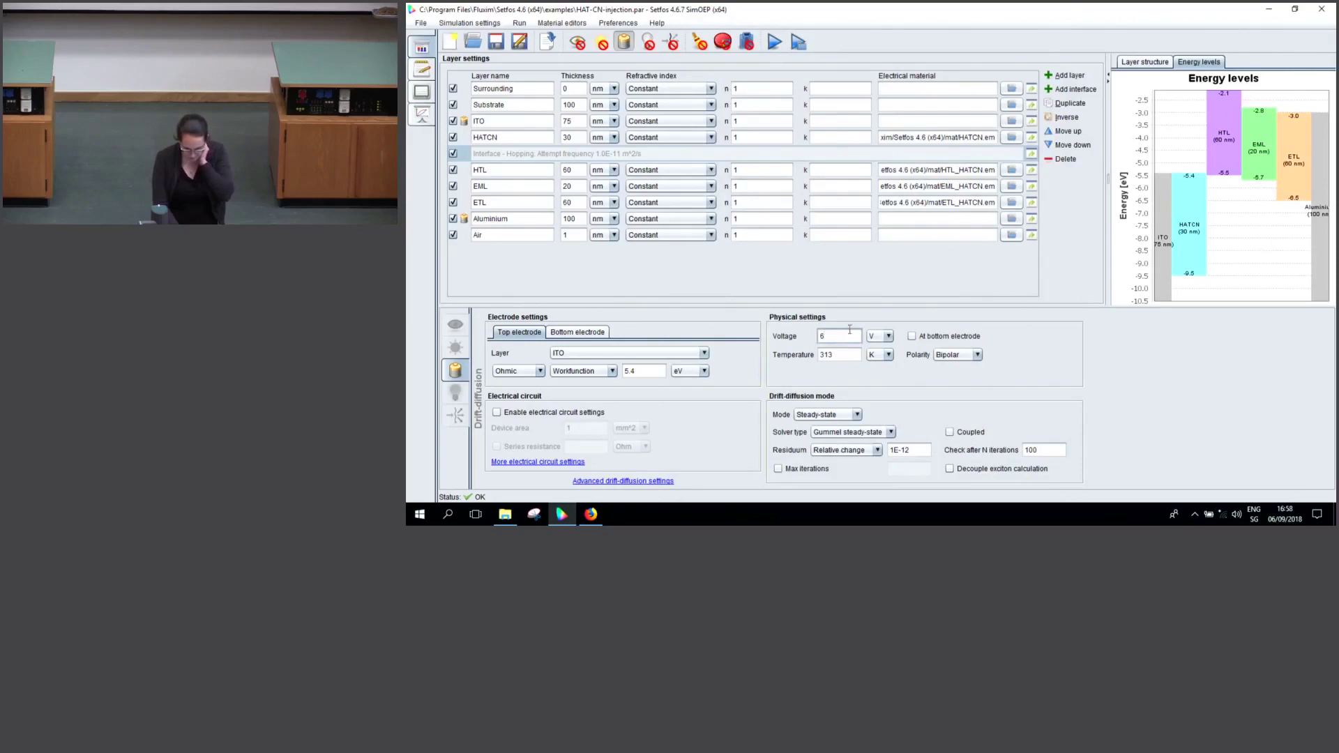
{"action": "left_click", "coordinate": [774, 42]}
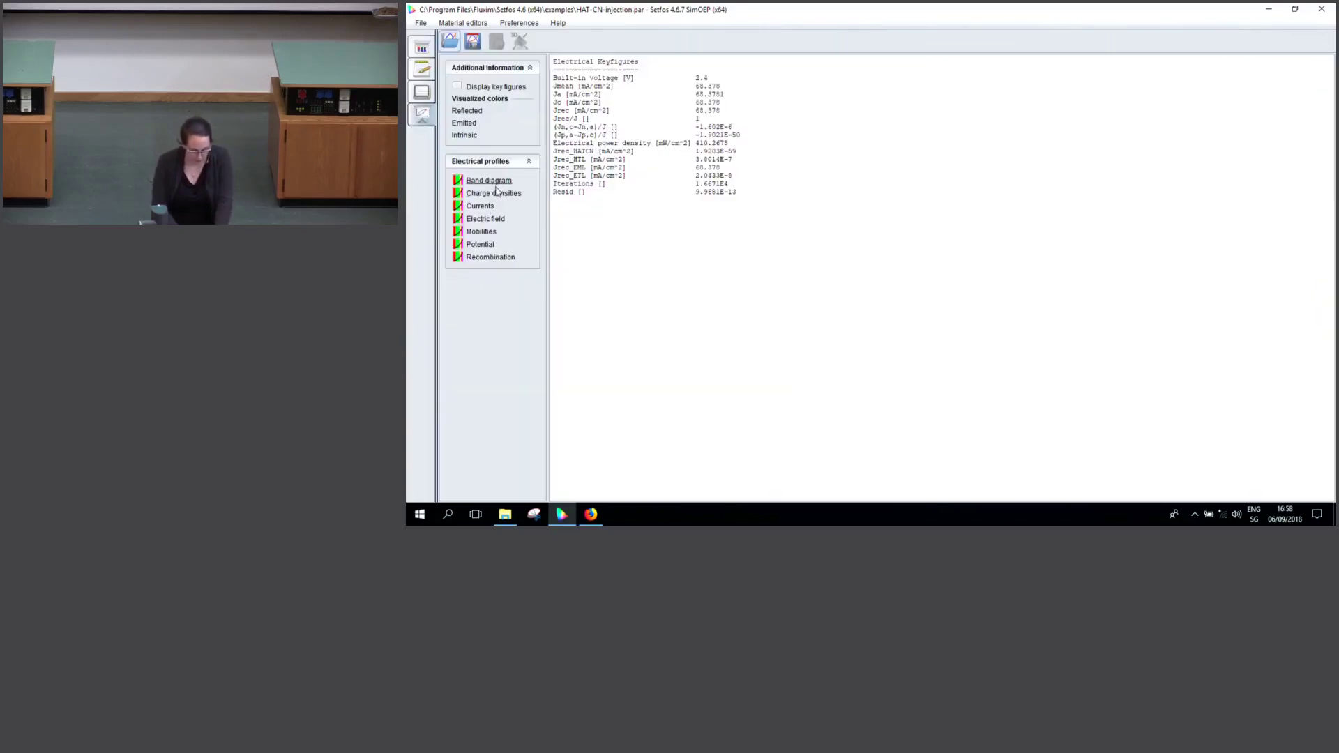
Plot the charge densities and recombination profiles across the layers, enlarging the high-value range of each
{"action": "left_click", "coordinate": [492, 195]}
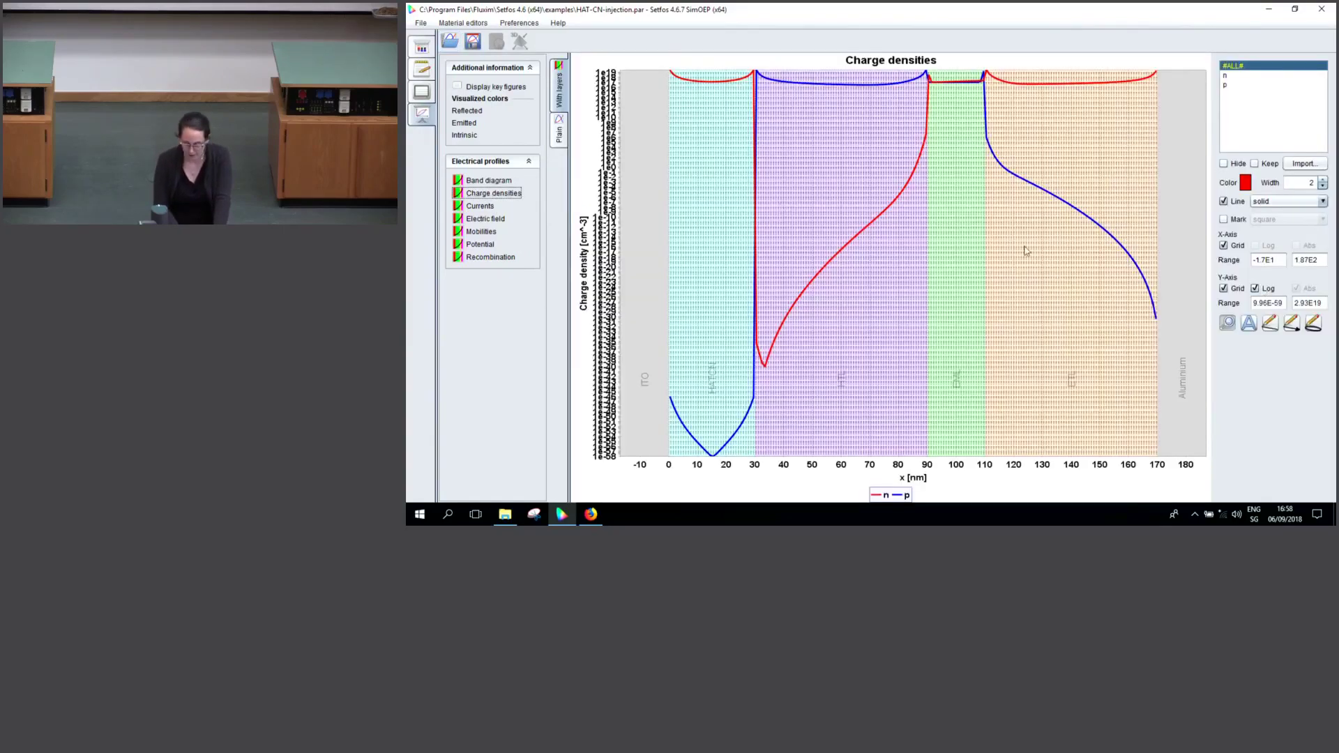
{"action": "left_click_drag", "start_coordinate": [803, 74], "coordinate": [1206, 119]}
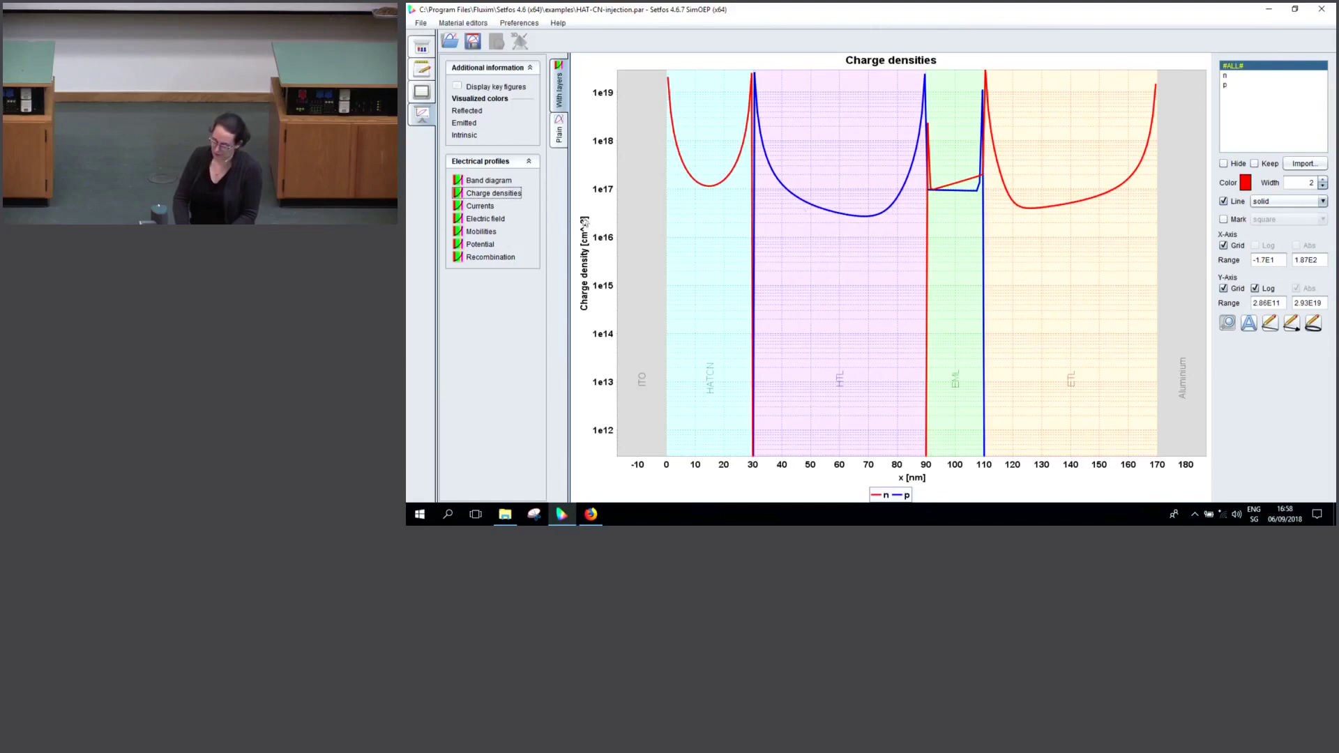
{"action": "left_click", "coordinate": [497, 260]}
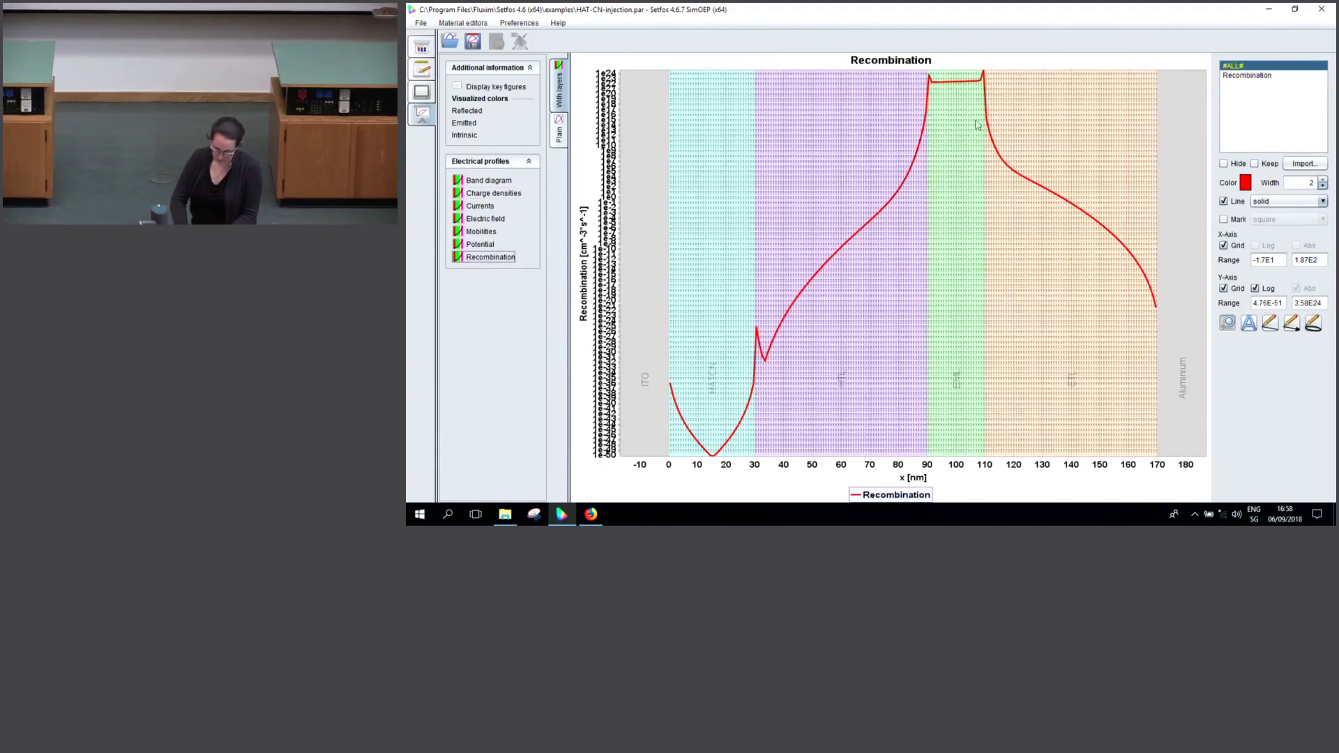
{"action": "left_click_drag", "start_coordinate": [605, 61], "coordinate": [1211, 133]}
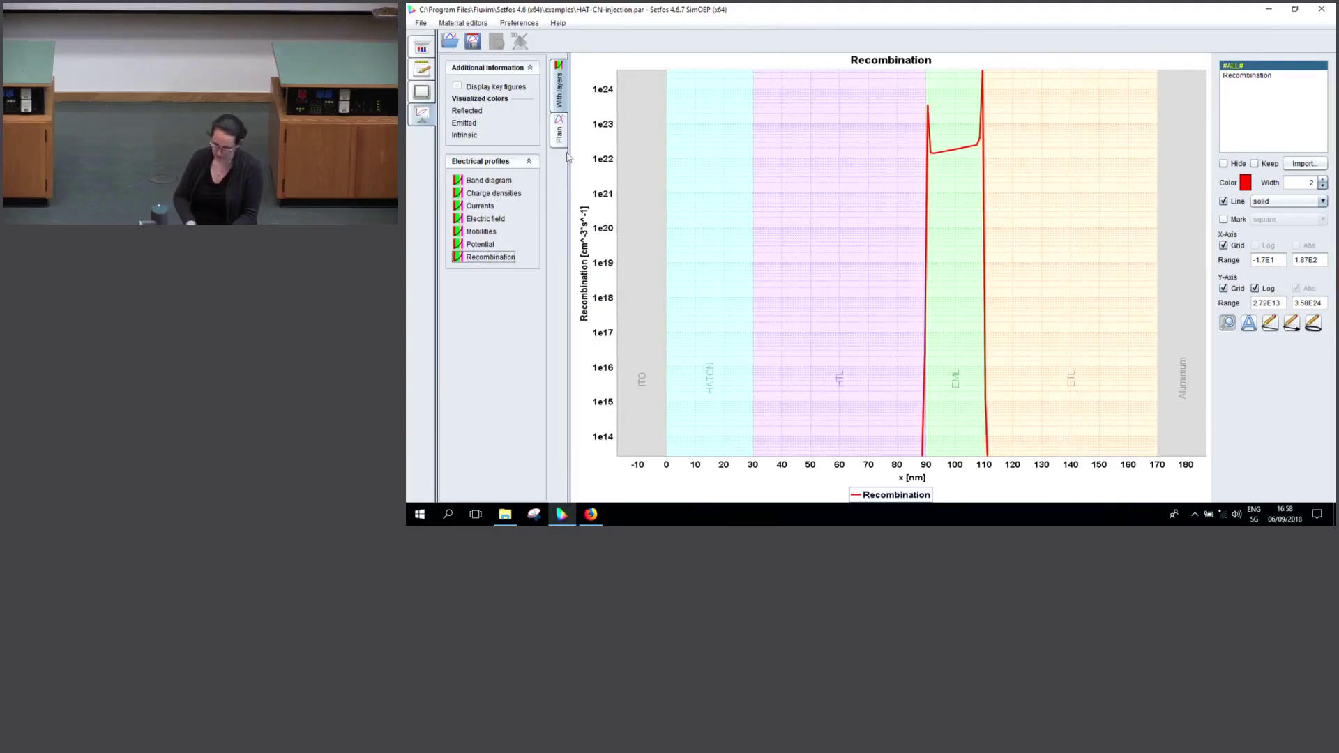